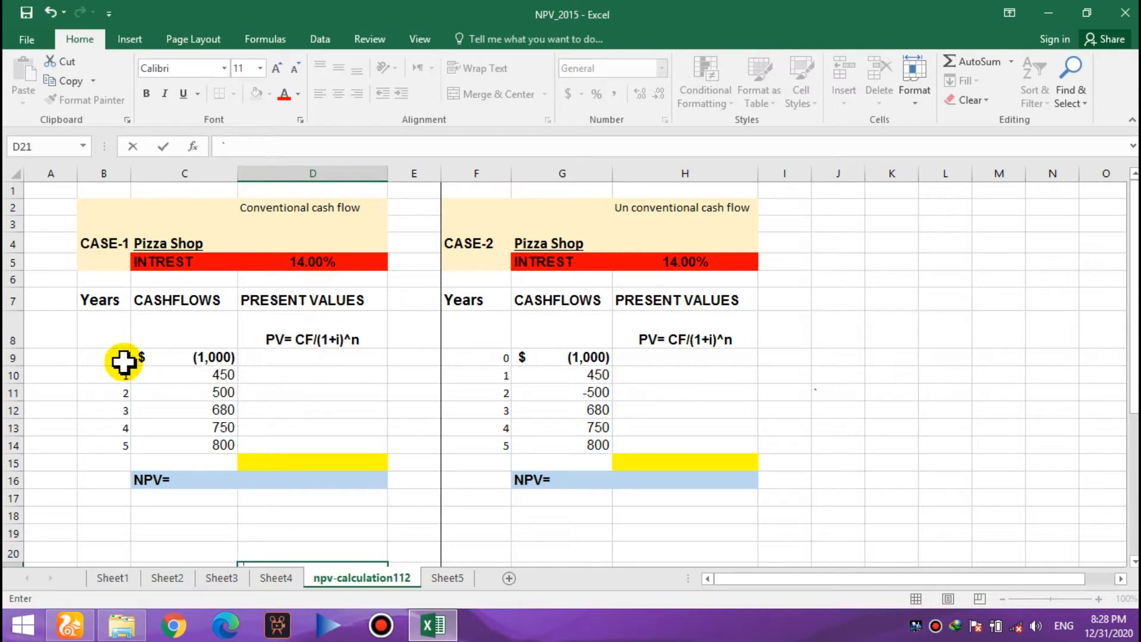
# Calculate the Case-1 present value for year 0 in D9 with the formula =C9/(1+D5)^B9.
pyautogui.click(269, 353)
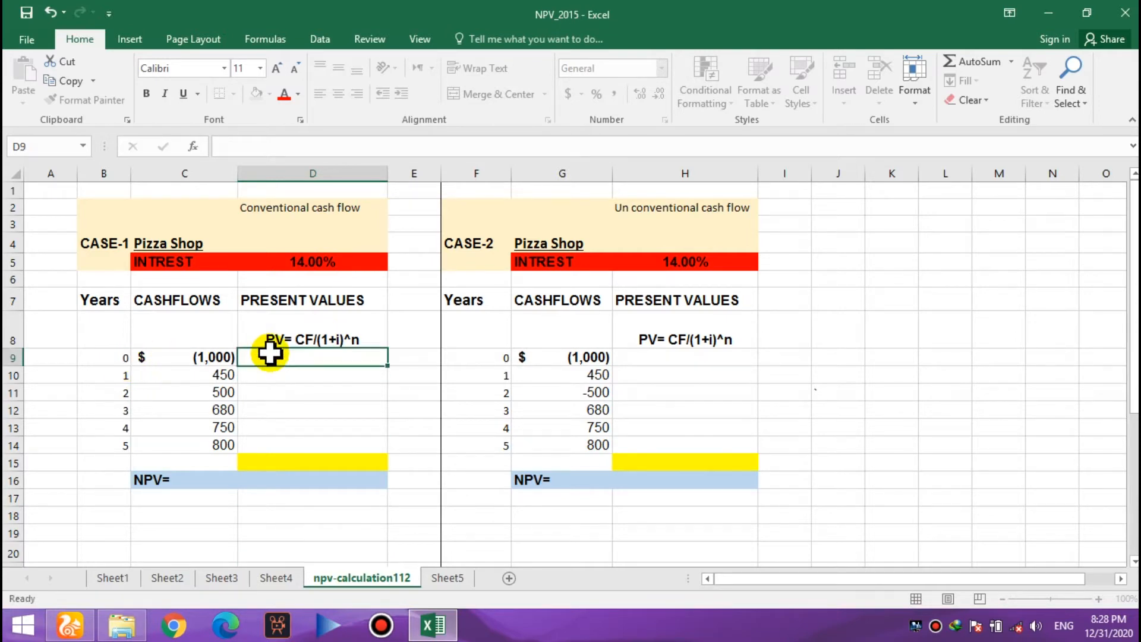
pyautogui.write('=')
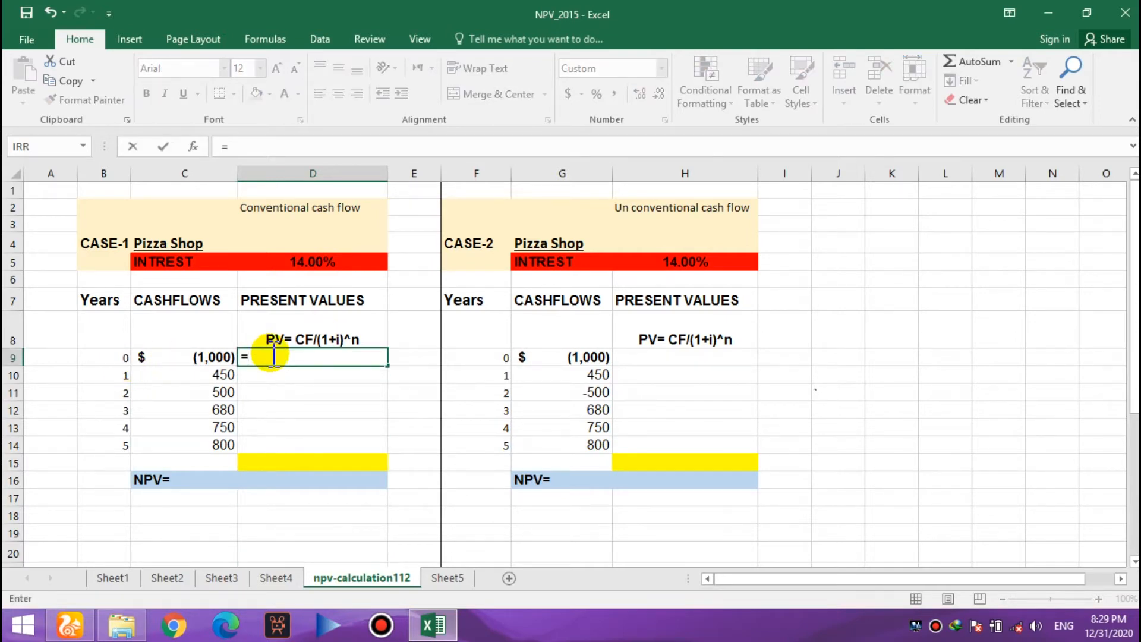
pyautogui.click(215, 358)
pyautogui.write('/')
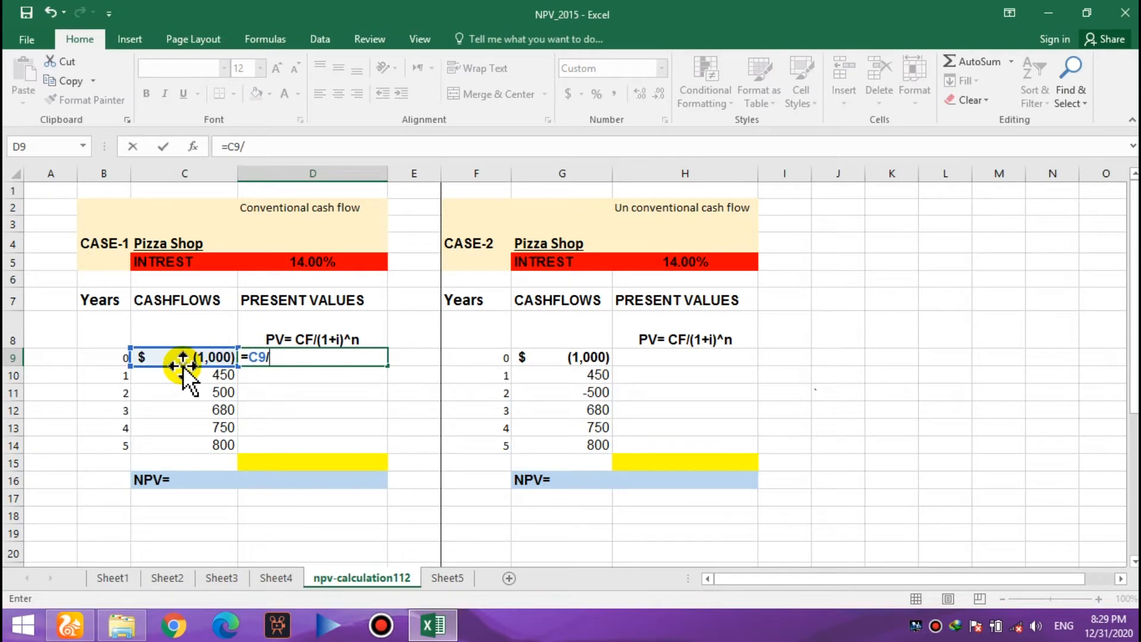
pyautogui.write('(1+')
pyautogui.click(303, 260)
pyautogui.write(')')
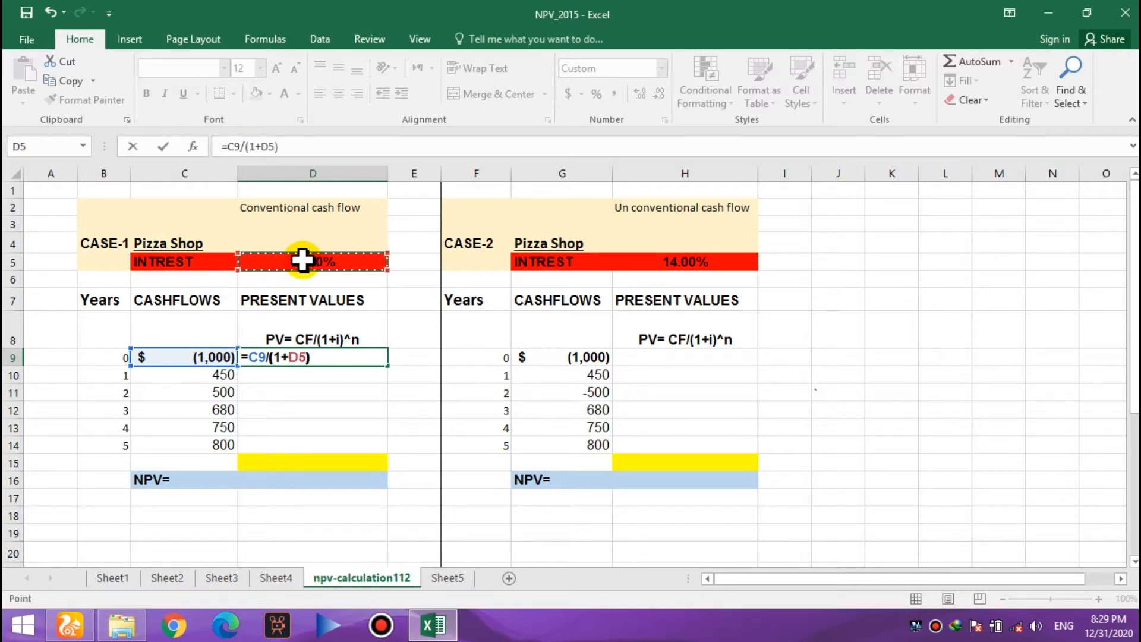
pyautogui.write('^')
pyautogui.click(110, 356)
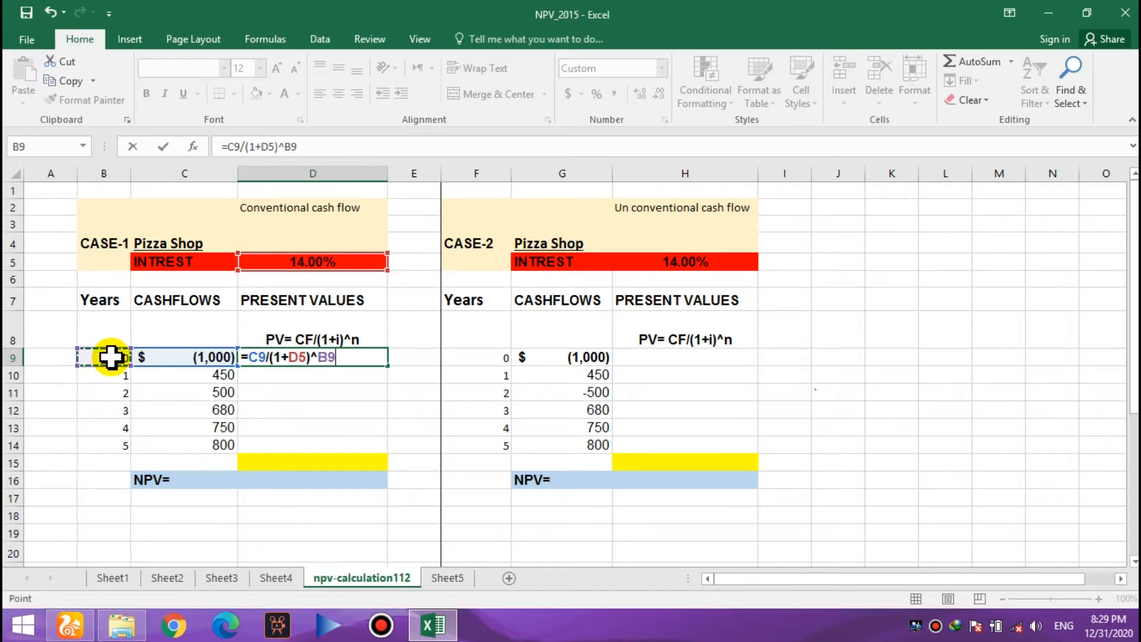
pyautogui.press('Return')
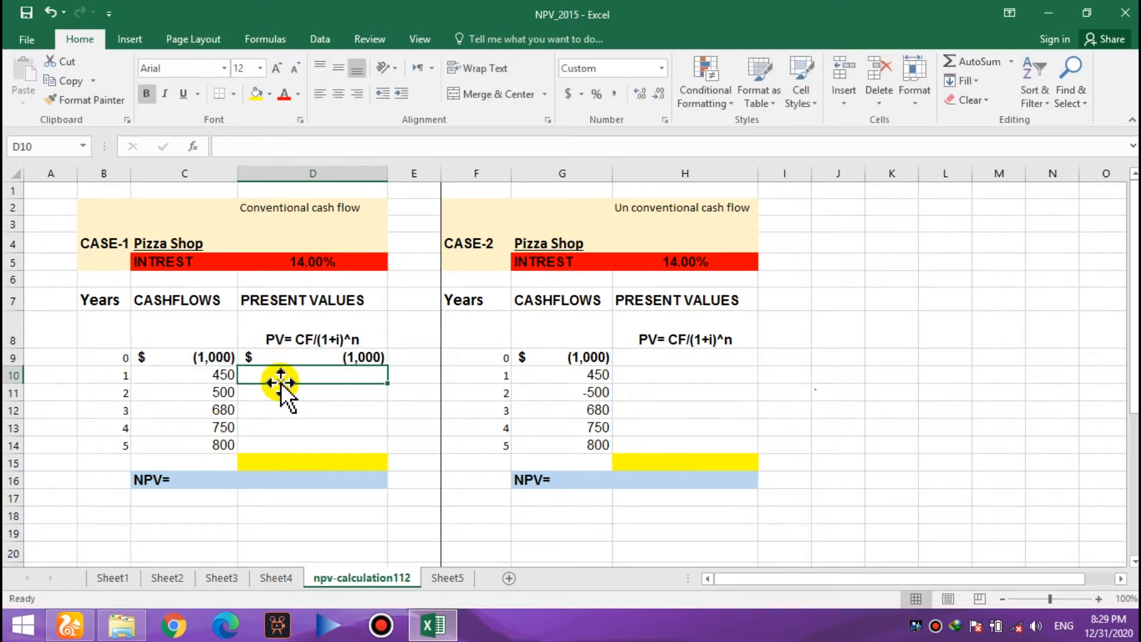
# Calculate the Case-1 present value for year 1 in D10 with the formula =C10/(1+D5)^B10.
pyautogui.write('=')
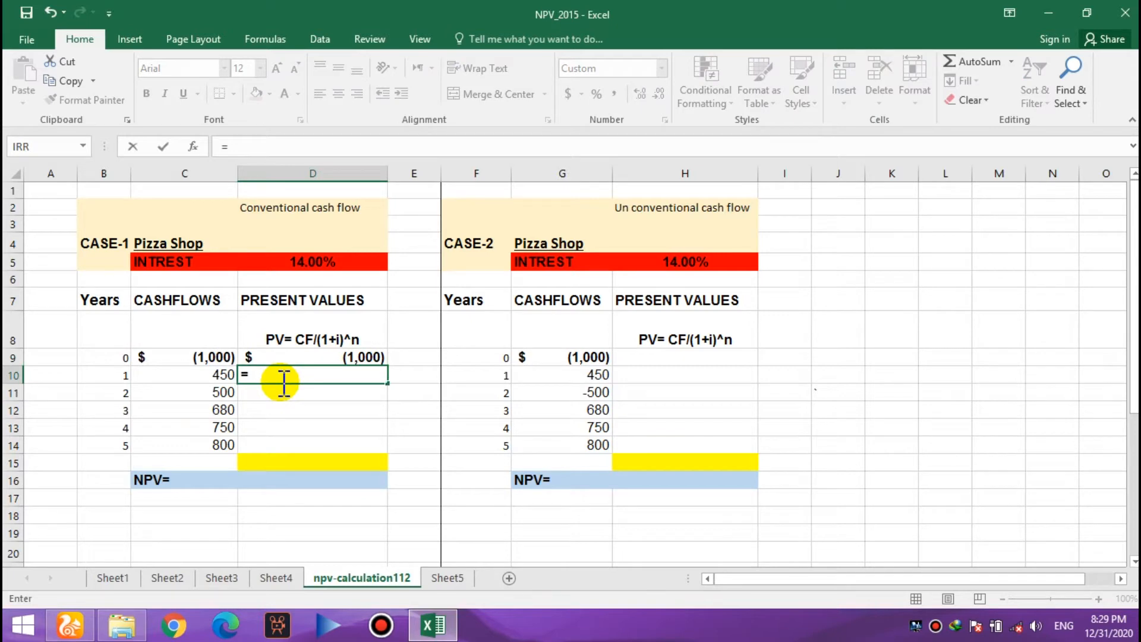
pyautogui.click(223, 377)
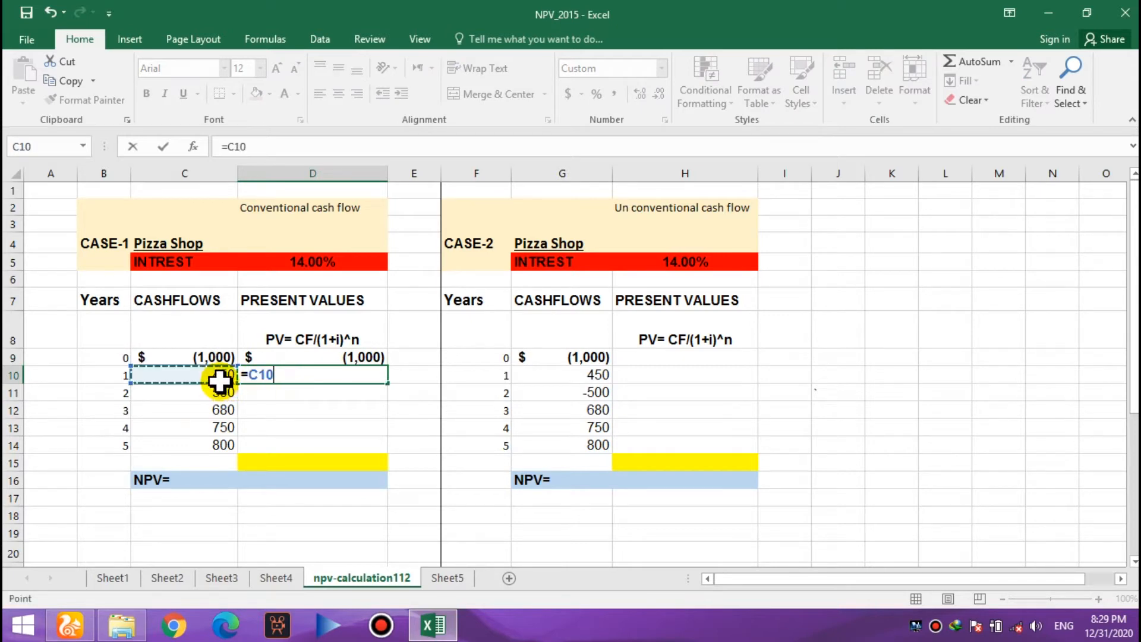
pyautogui.write('/')
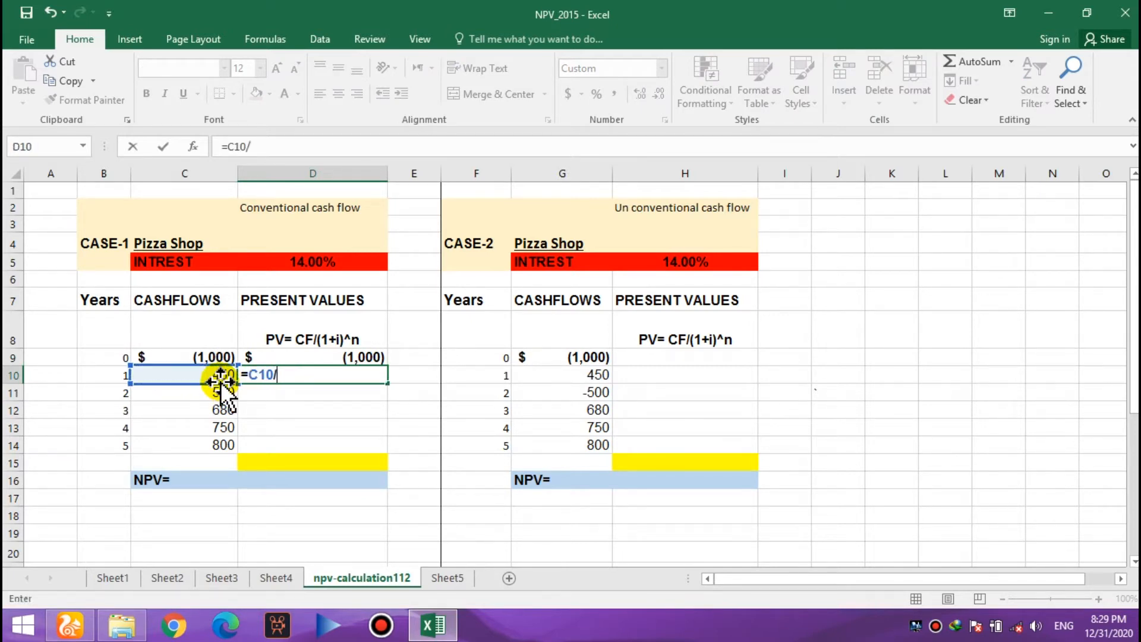
pyautogui.write('(1+')
pyautogui.click(295, 257)
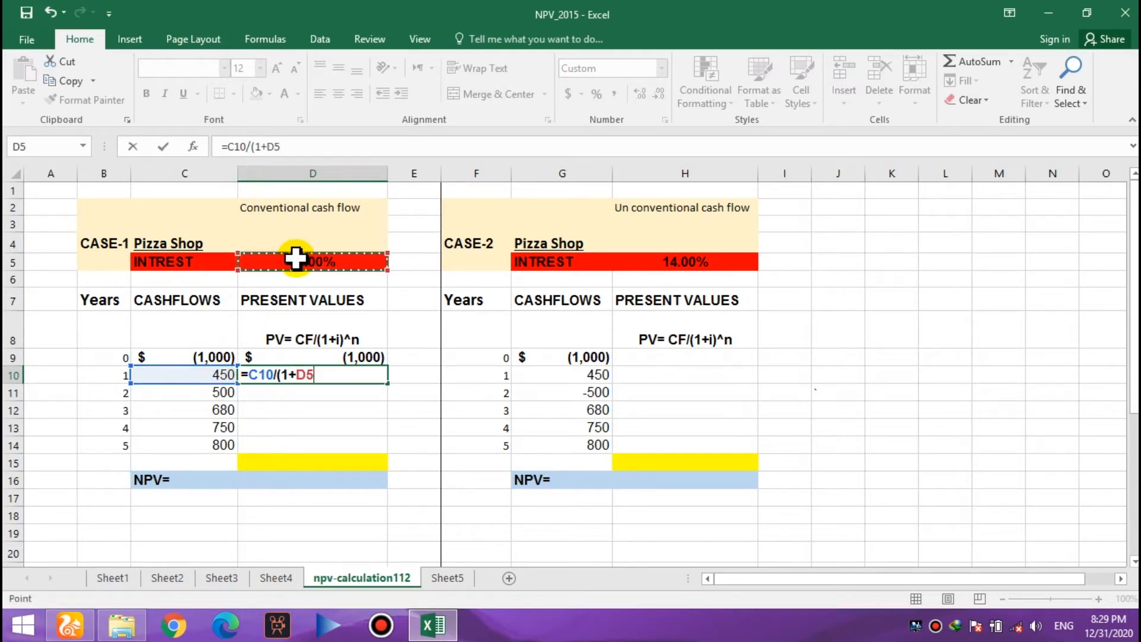
pyautogui.write(')')
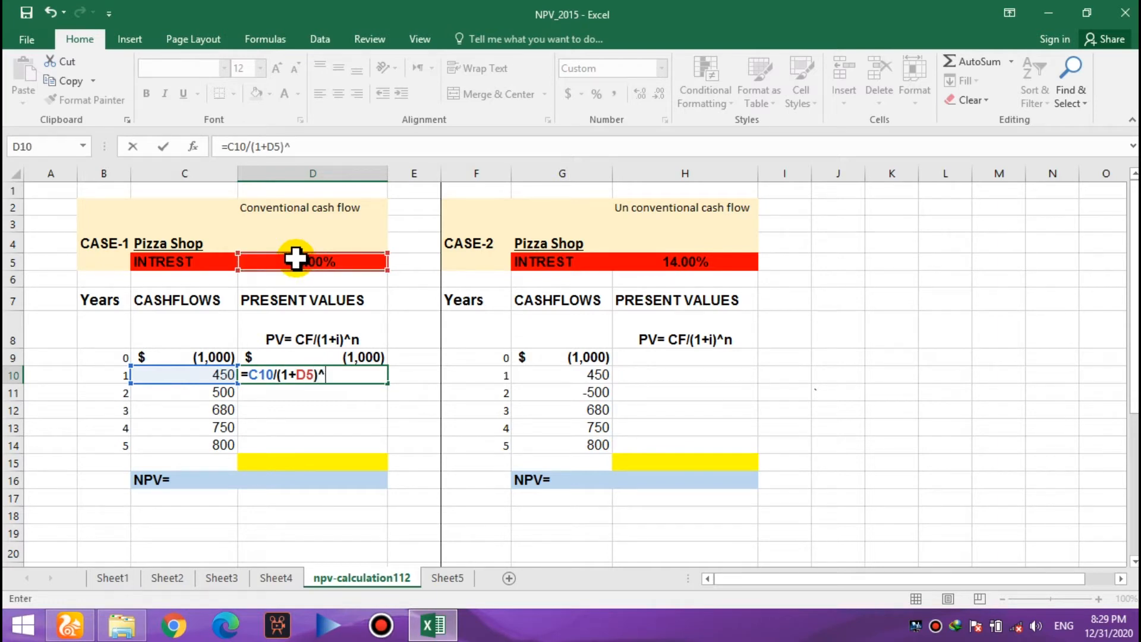
pyautogui.write('^')
pyautogui.click(117, 375)
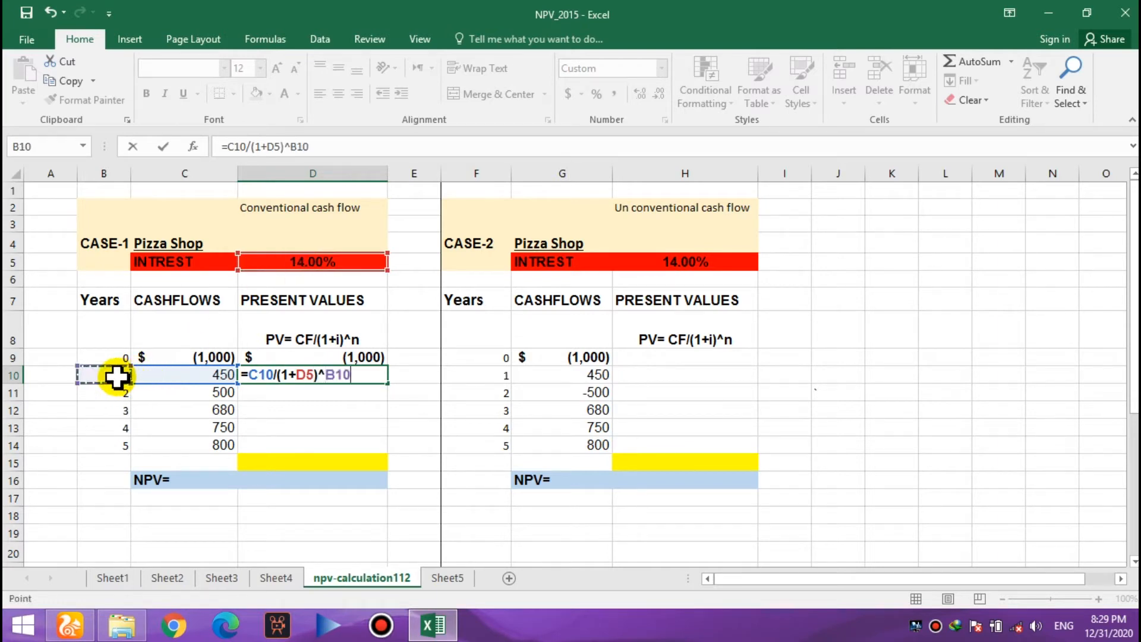
pyautogui.press('Return')
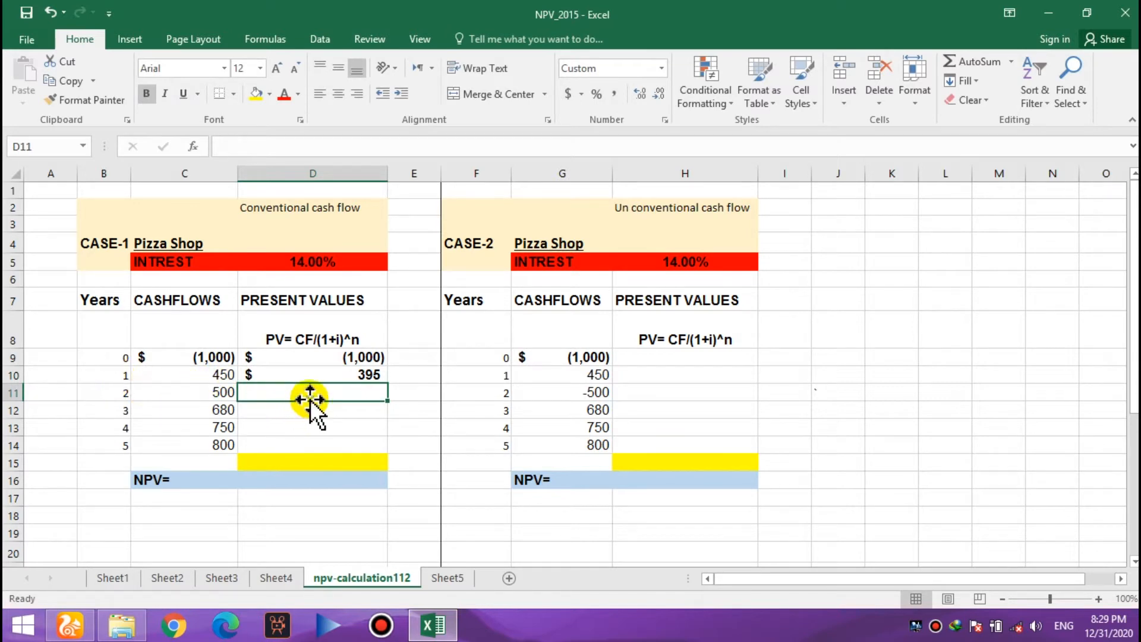
# Enter the formula =C11/(1+D5) in D11 for the Case-1 year 2 cash flow.
pyautogui.write('=')
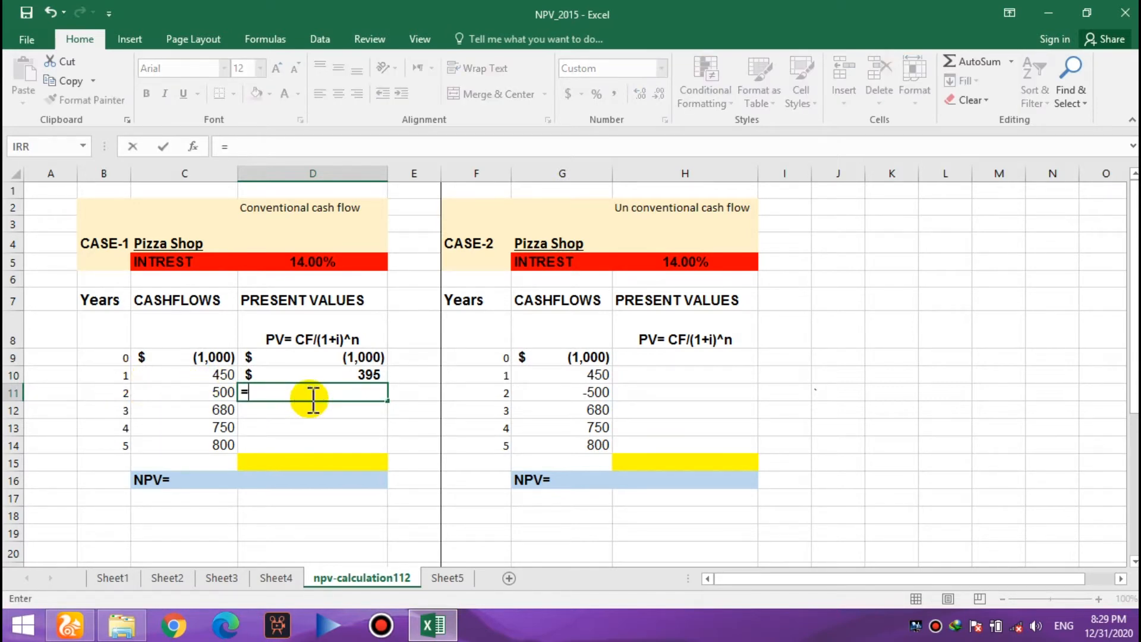
pyautogui.click(219, 391)
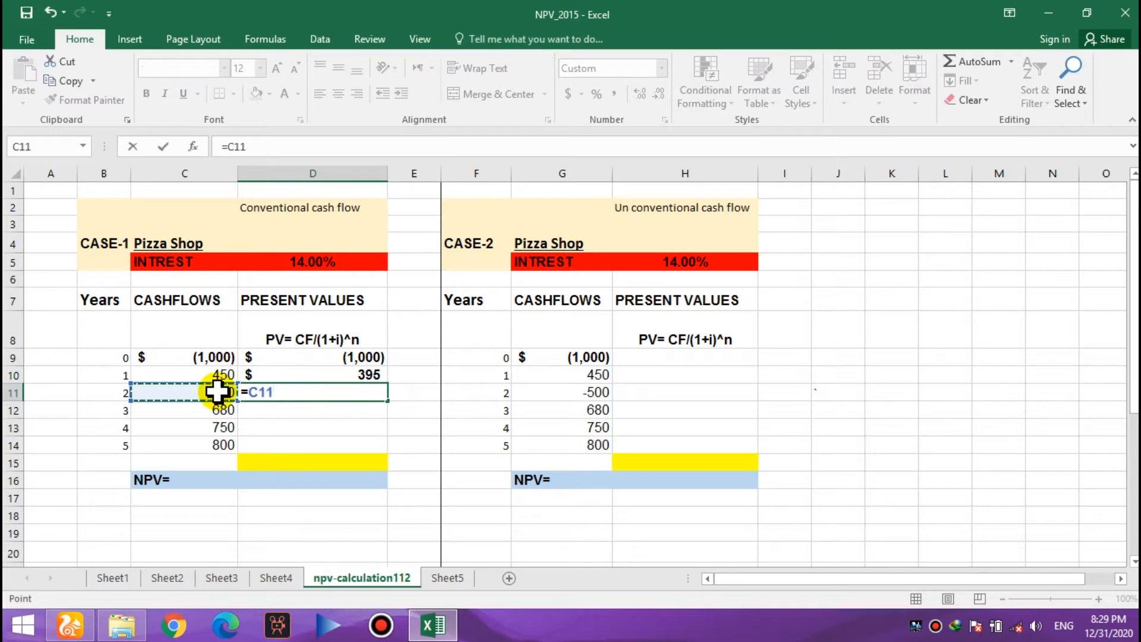
pyautogui.write('/(1+')
pyautogui.click(318, 260)
pyautogui.write(')')
pyautogui.click(115, 392)
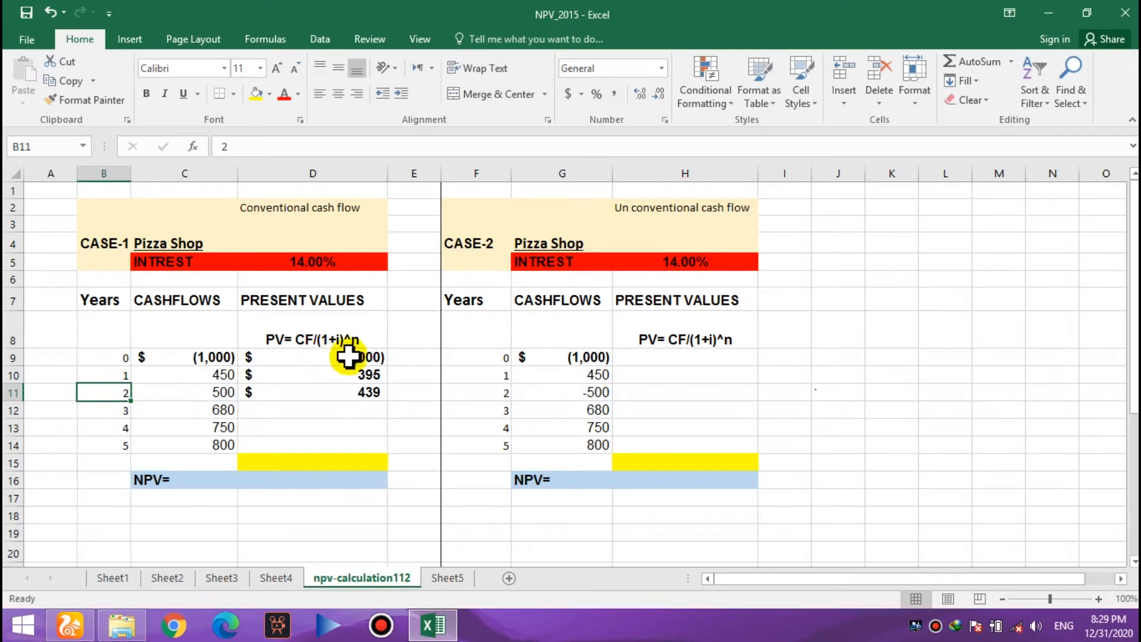
# Add the missing year exponent to the D11 formula so it reads =C11/(1+D5)^B11.
pyautogui.click(364, 395)
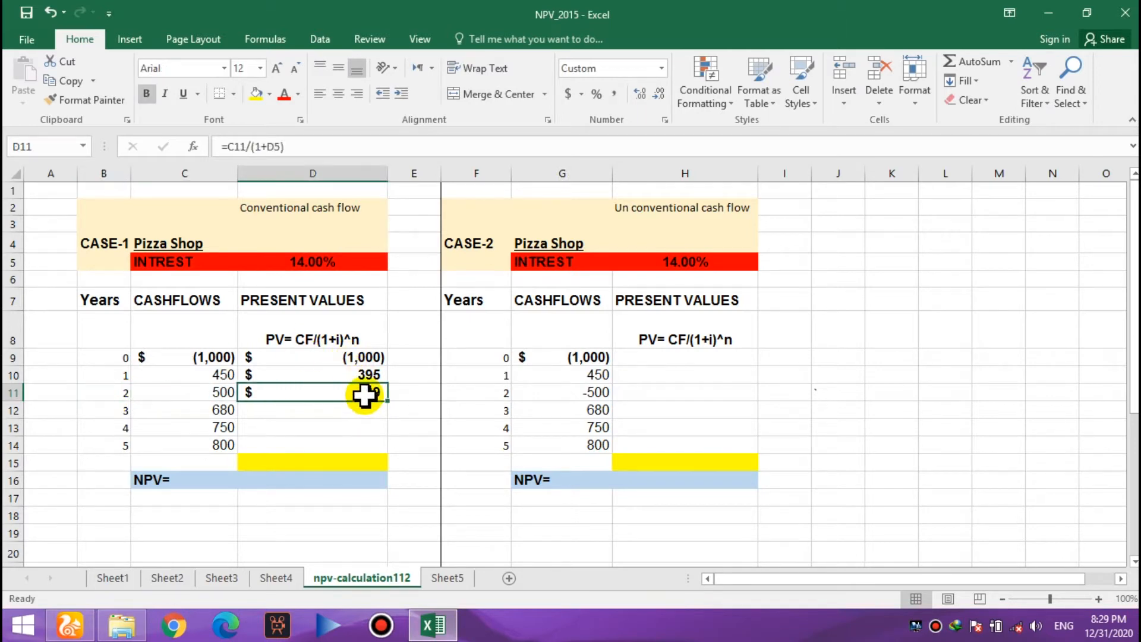
pyautogui.click(291, 146)
pyautogui.write('^')
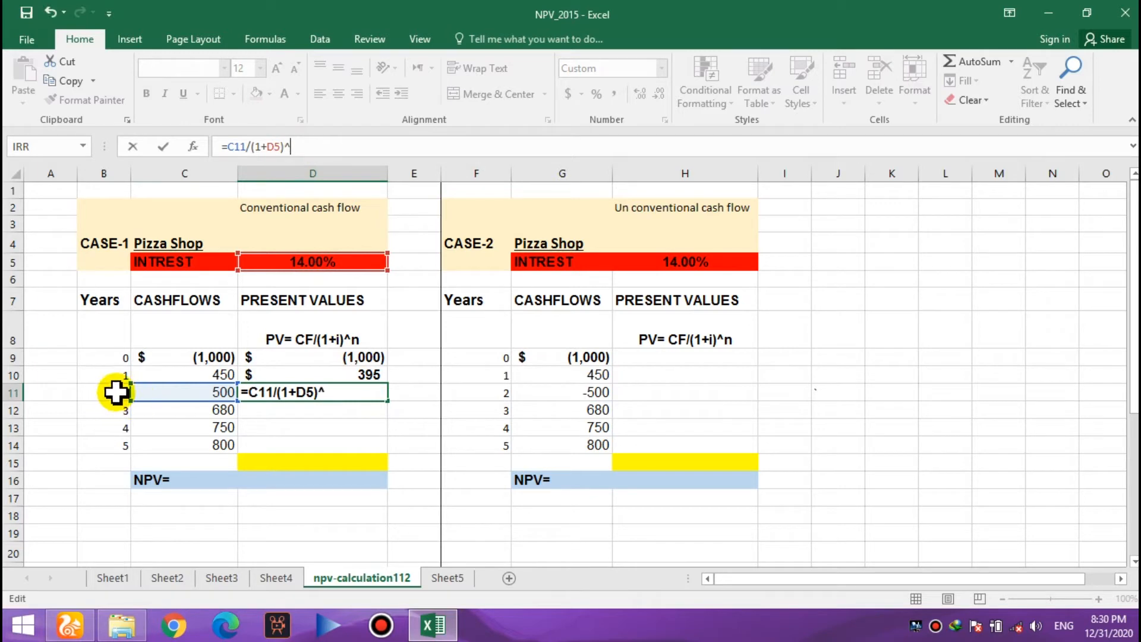
pyautogui.click(115, 391)
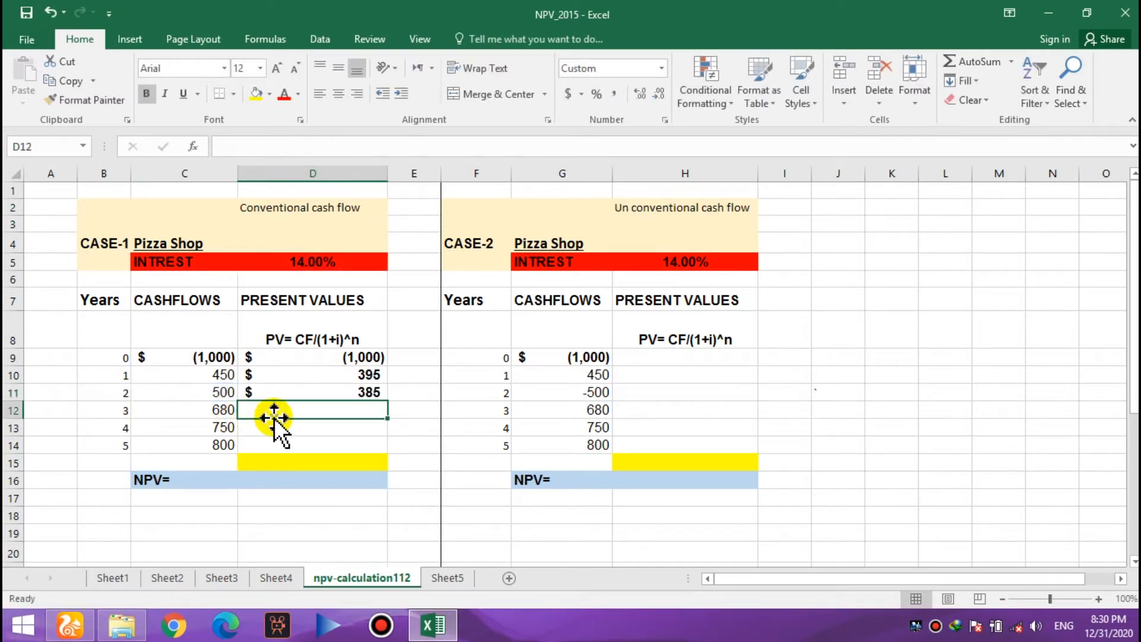
# Calculate the Case-1 present value for year 3 in D12 with the formula =C12/(1+D5)^B12.
pyautogui.write('=')
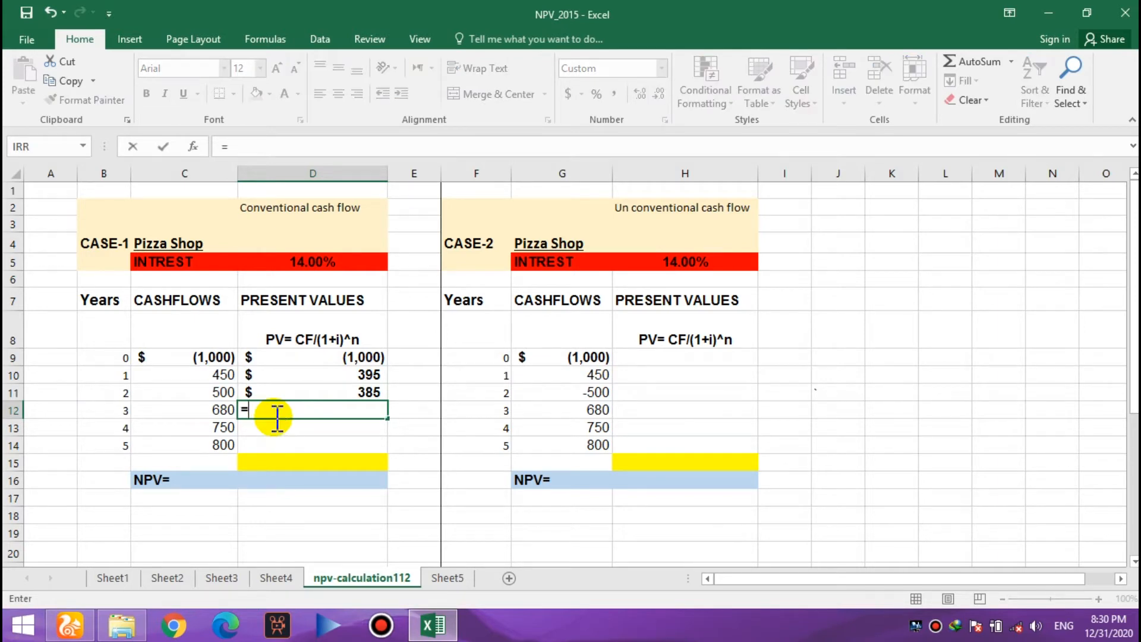
pyautogui.click(223, 415)
pyautogui.write('/(')
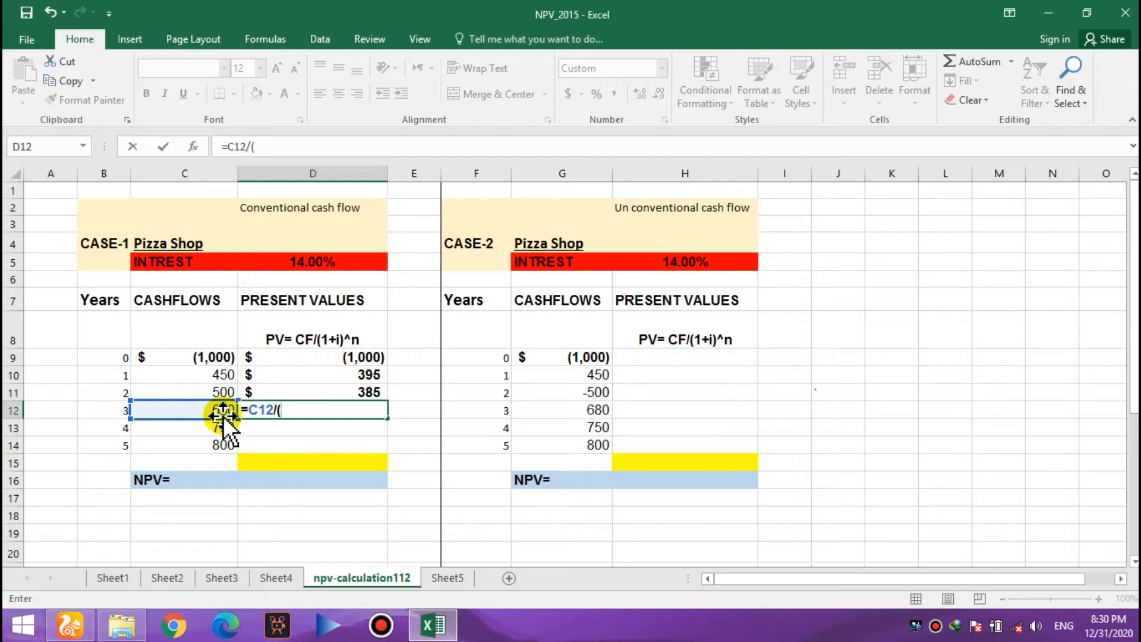
pyautogui.write('1+')
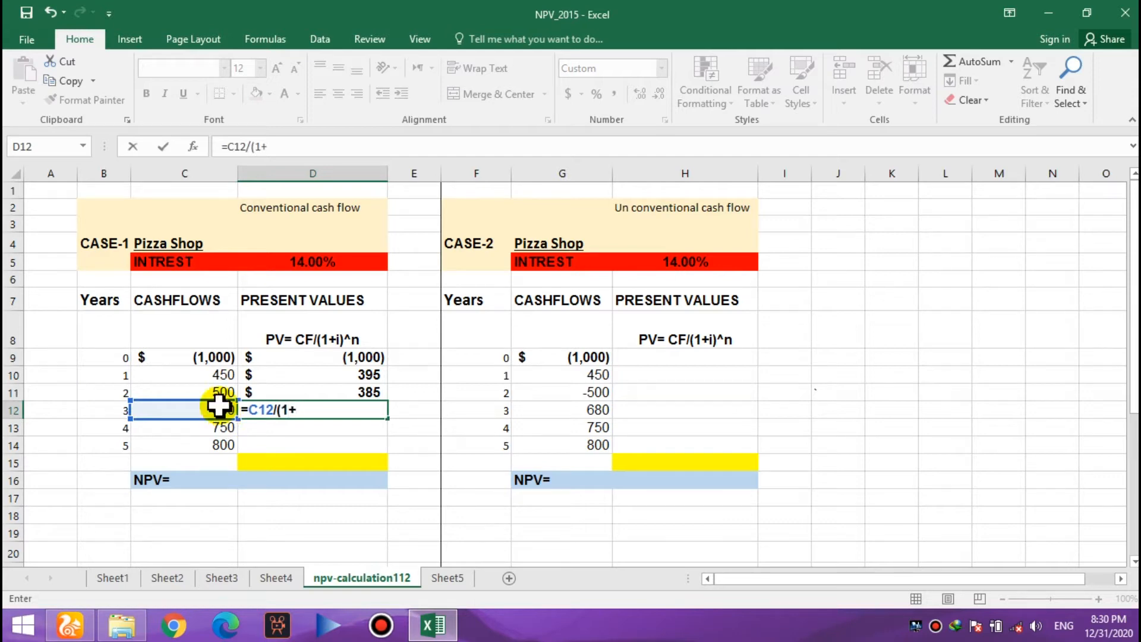
pyautogui.click(297, 258)
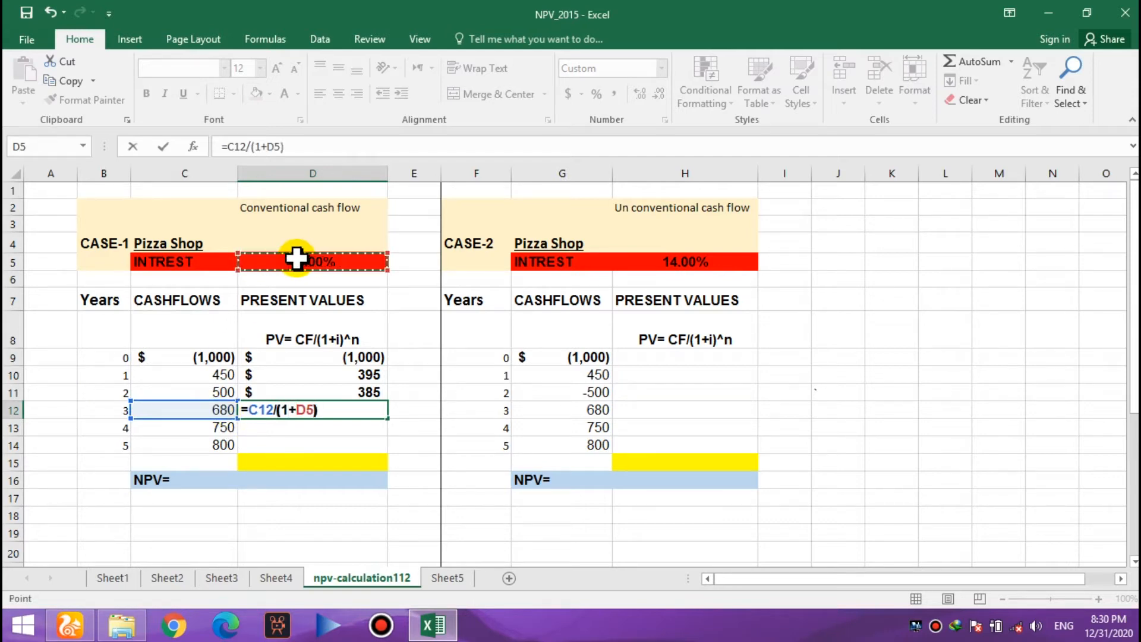
pyautogui.write(')^')
pyautogui.click(122, 413)
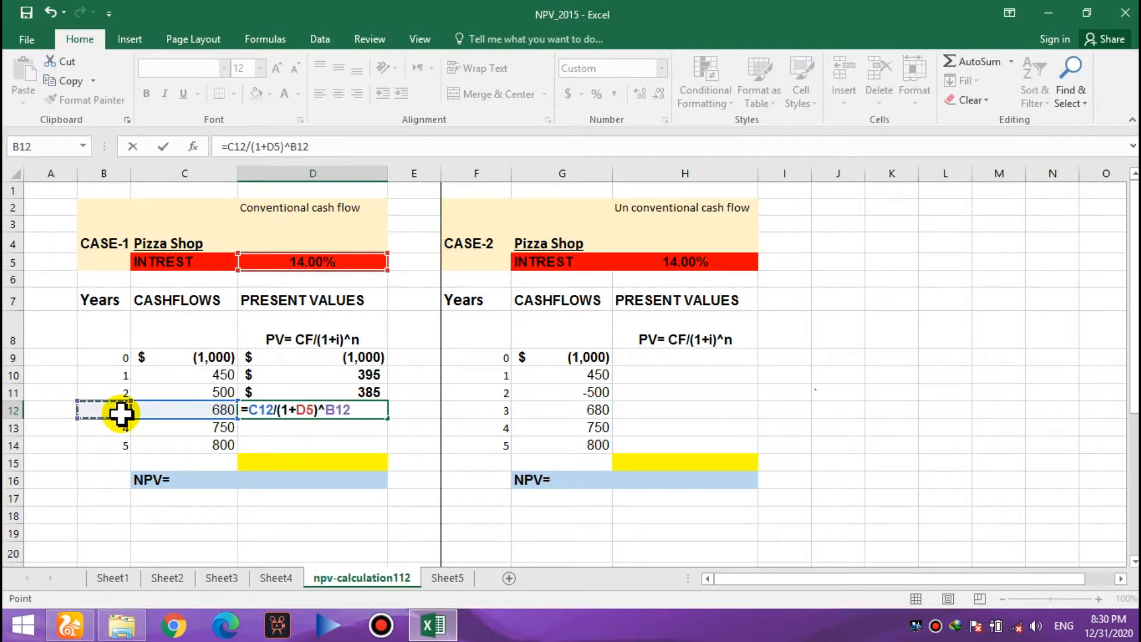
pyautogui.press('Return')
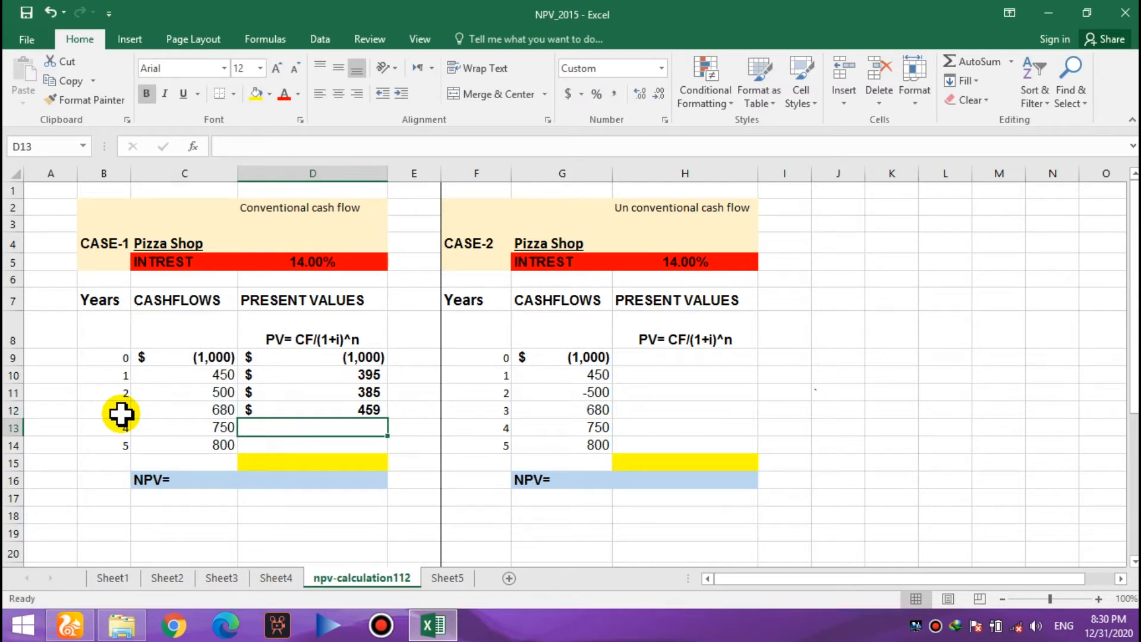
# Calculate the Case-1 present value for year 4 in D13 with the formula =C13/(1+D5)^B13.
pyautogui.write('=')
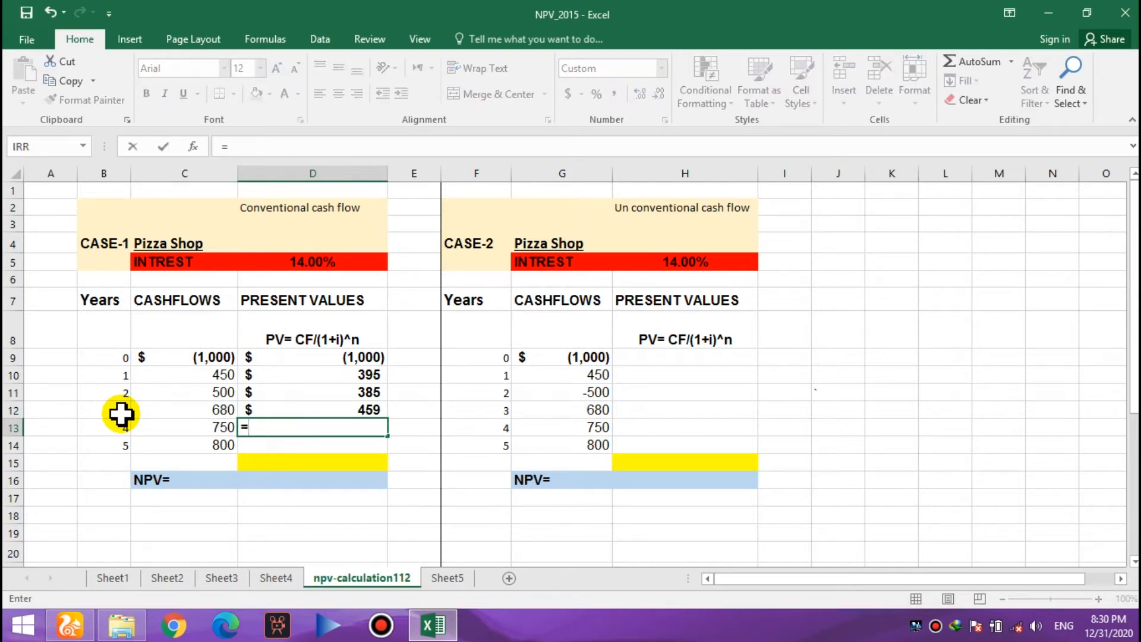
pyautogui.click(200, 426)
pyautogui.write('/')
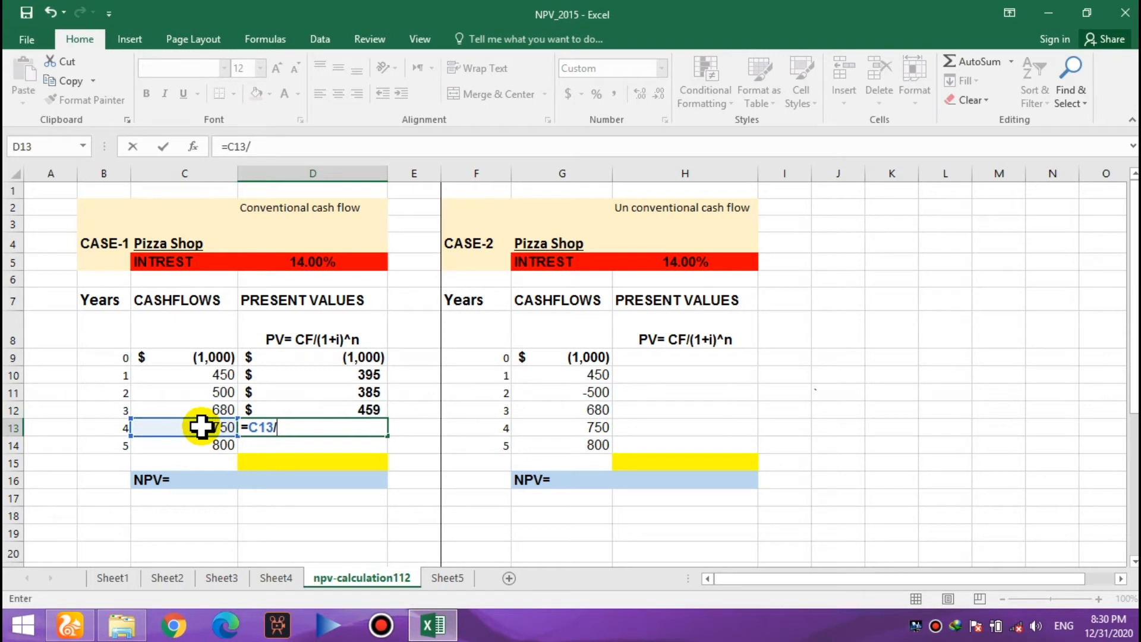
pyautogui.write('(1+')
pyautogui.click(291, 258)
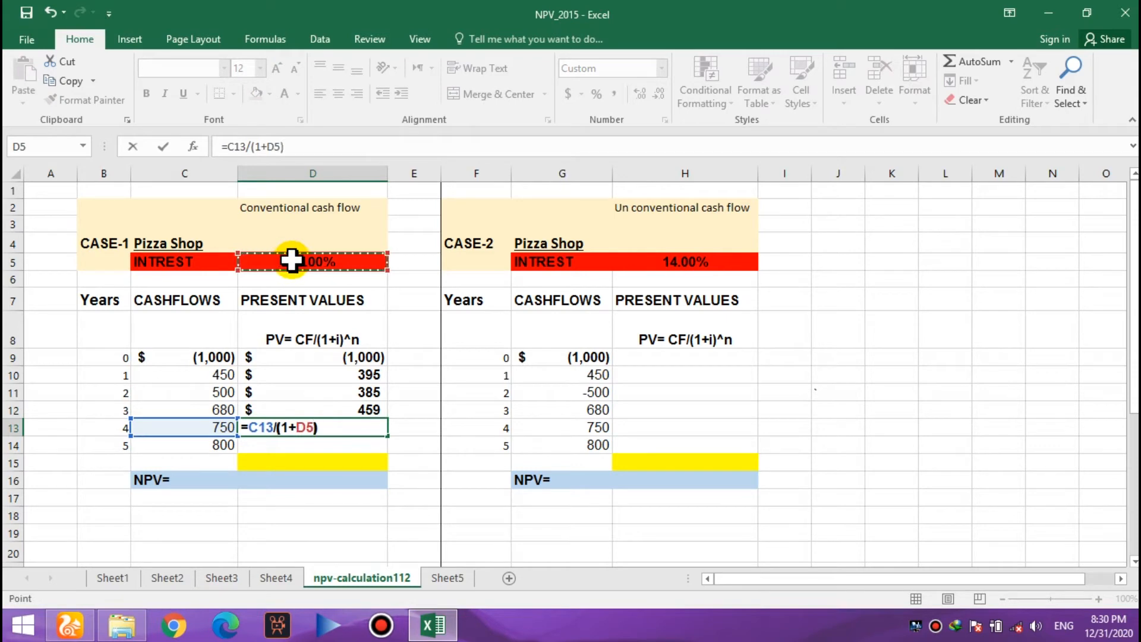
pyautogui.write(')^')
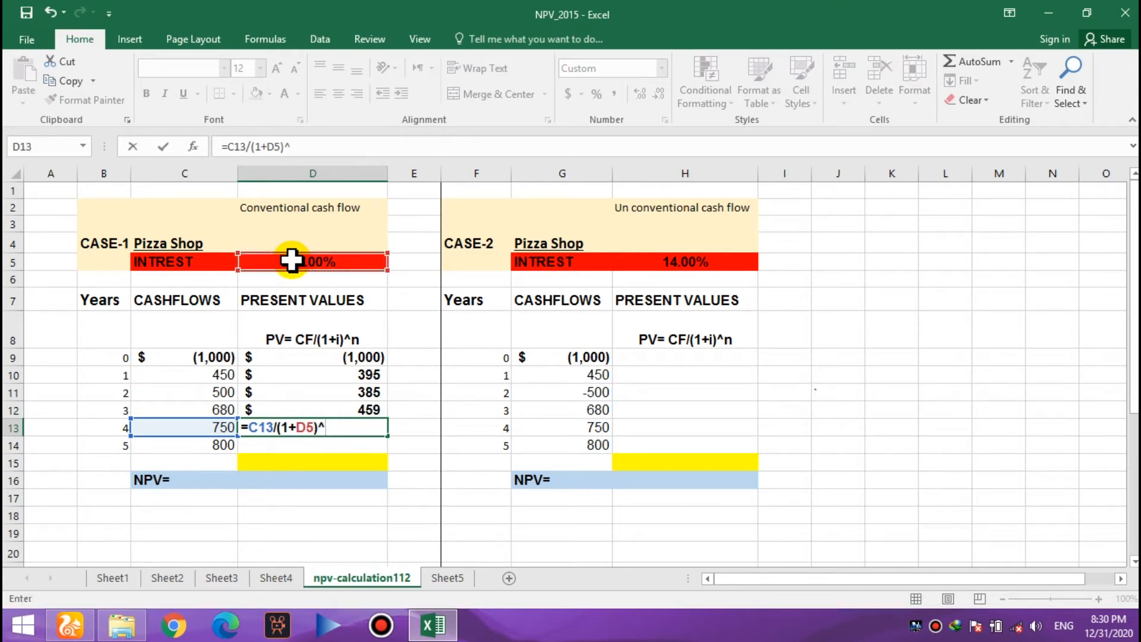
pyautogui.click(113, 426)
pyautogui.press('Return')
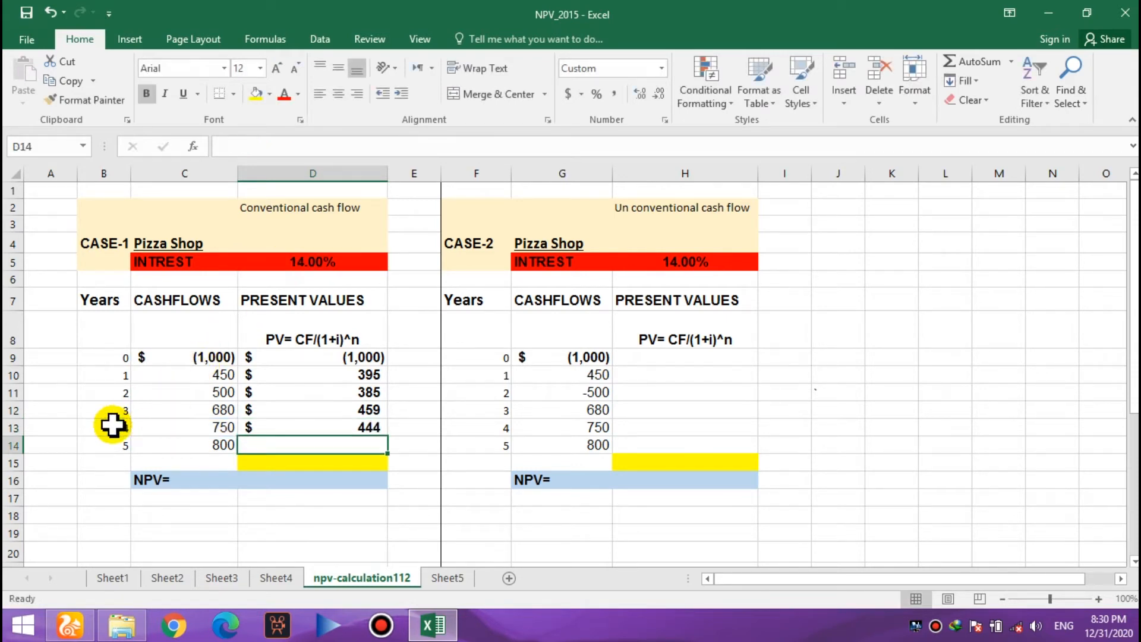
# Calculate the Case-1 present value for year 5 in D14 with the formula =C14/(1+D5)^B14.
pyautogui.write('=')
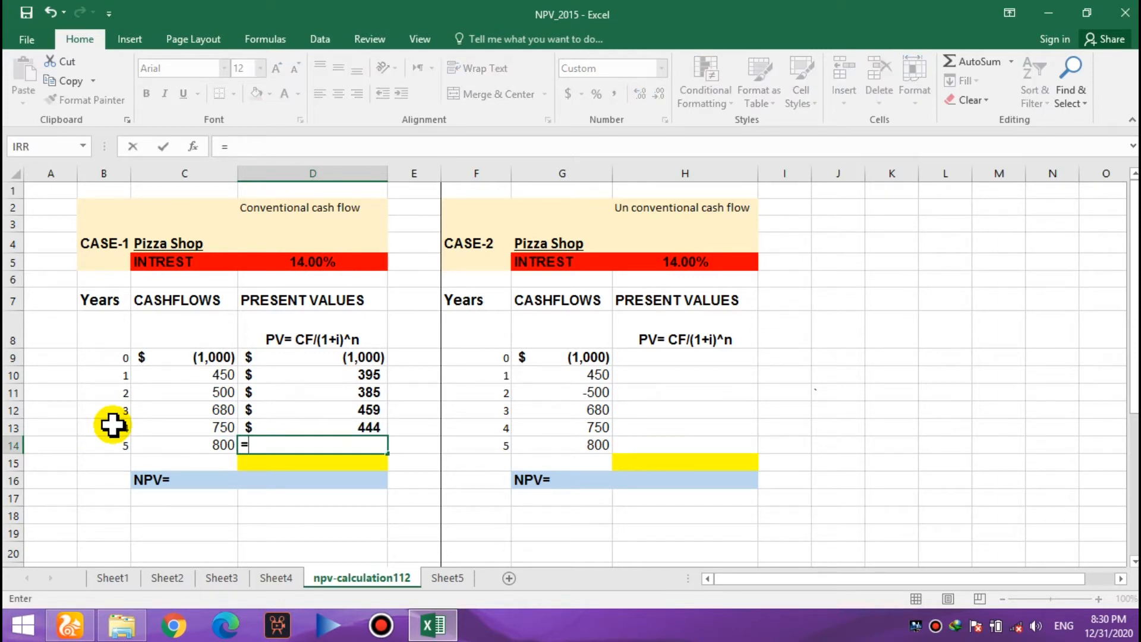
pyautogui.click(198, 448)
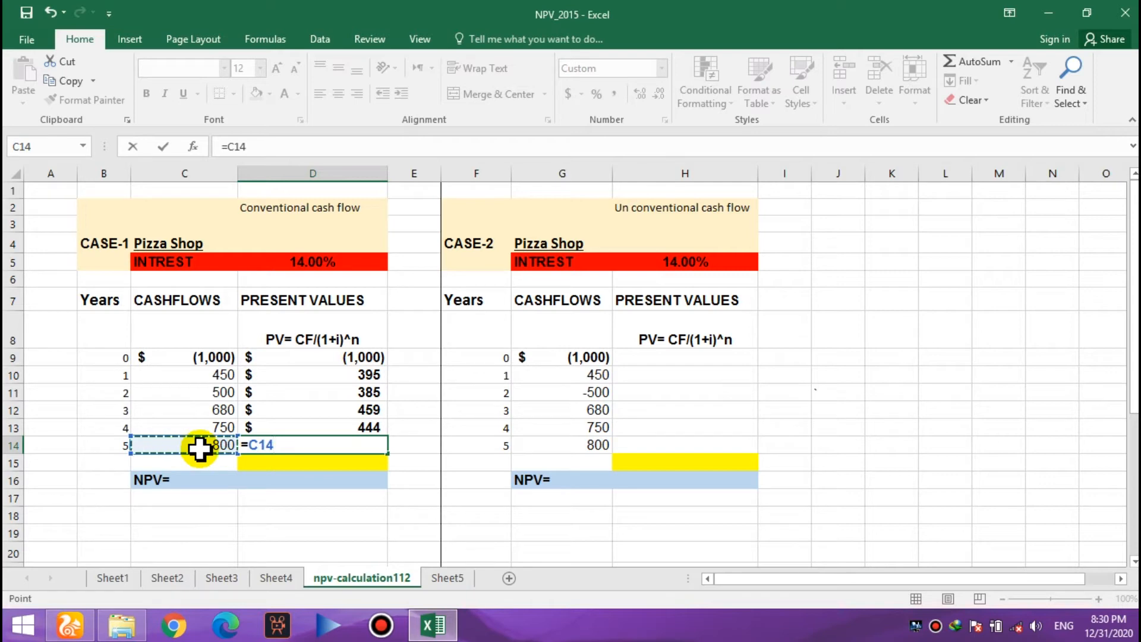
pyautogui.write('/(1+')
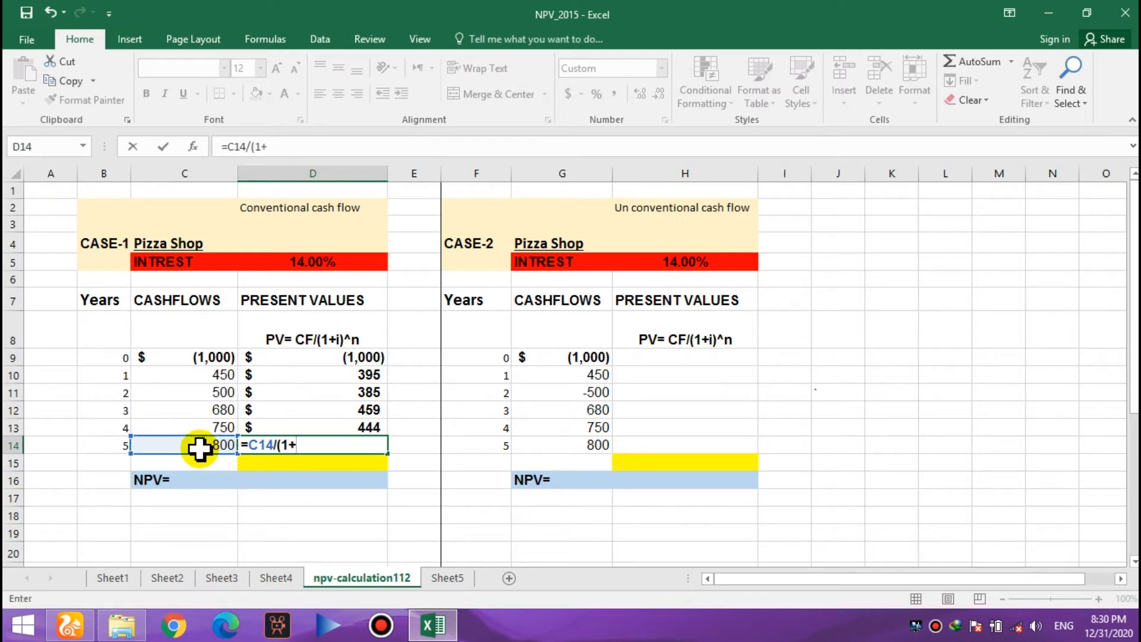
pyautogui.click(285, 263)
pyautogui.write(')^')
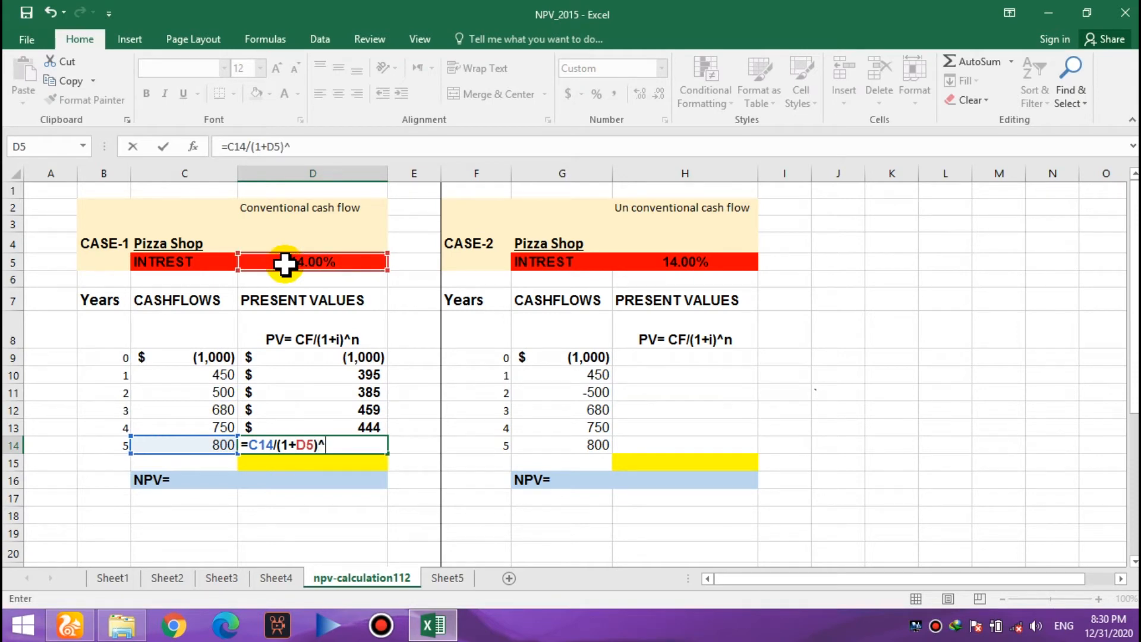
pyautogui.click(113, 450)
pyautogui.press('Return')
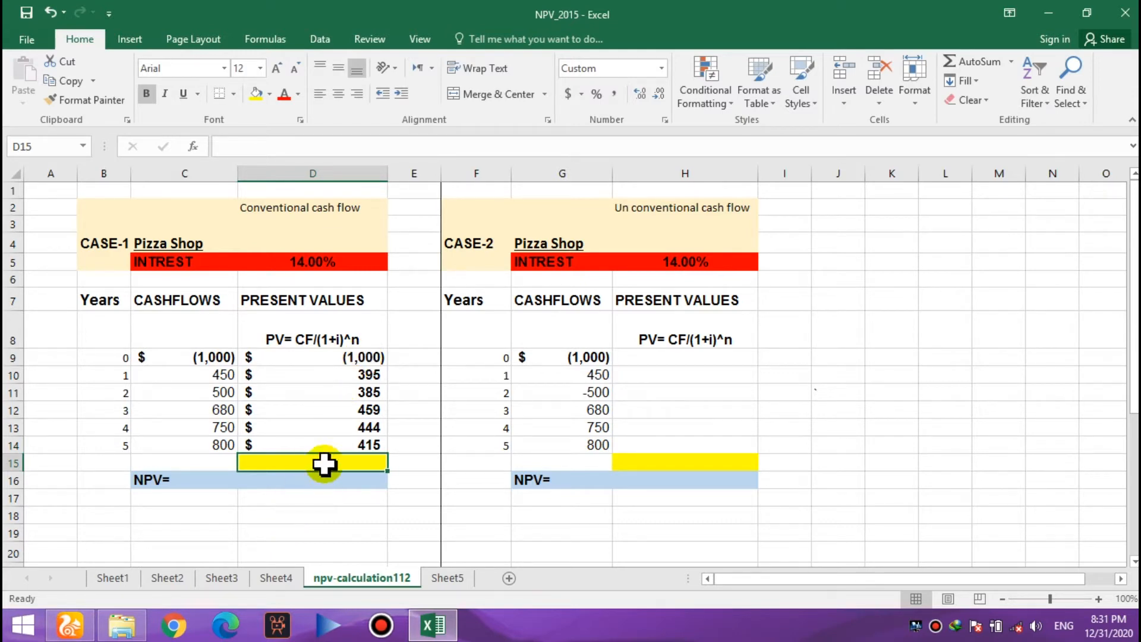
# Total the Case-1 present values in D15 with the formula =sum(D9:D14).
pyautogui.write('=')
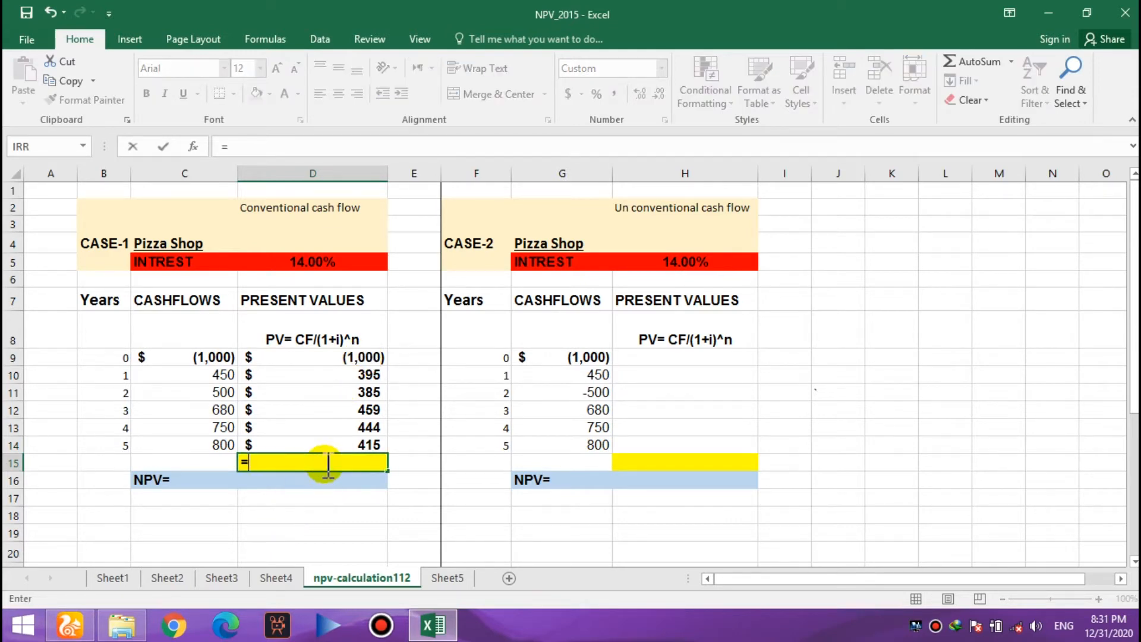
pyautogui.click(358, 357)
pyautogui.press('BackSpace')
pyautogui.press('BackSpace')
pyautogui.write('sum')
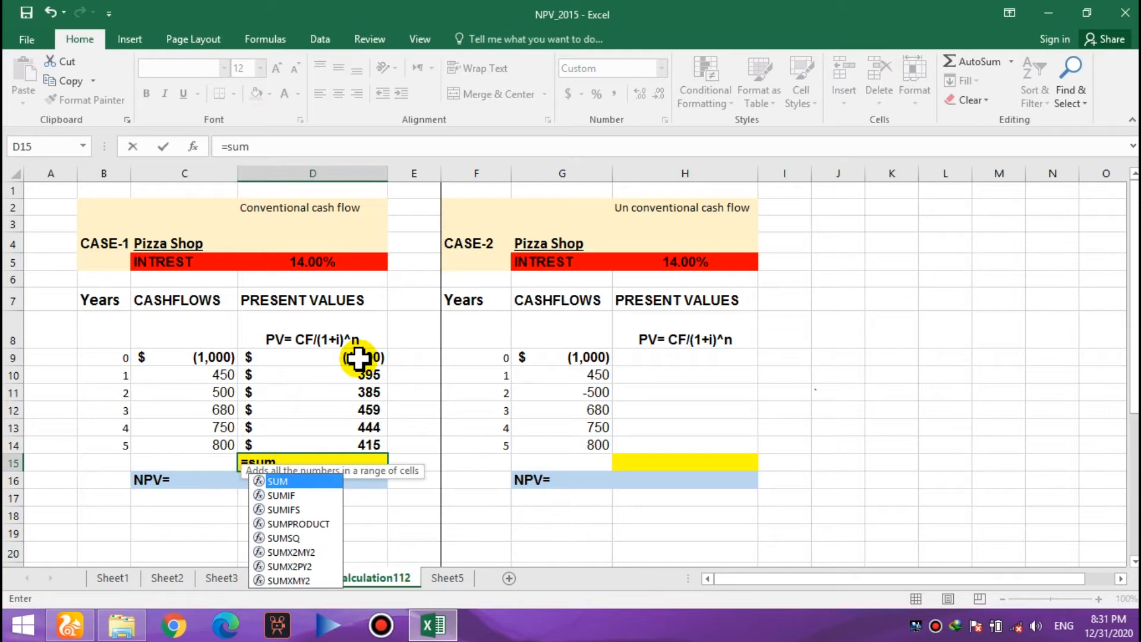
pyautogui.write('(')
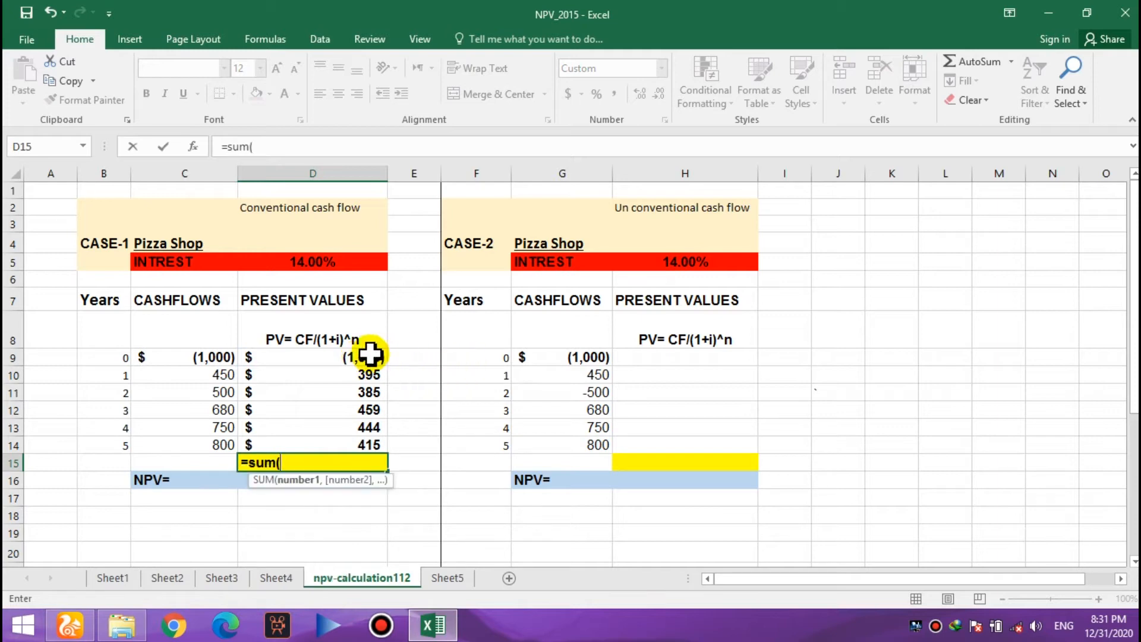
pyautogui.click(368, 356)
pyautogui.hotkey('shift', 'Down')
pyautogui.hotkey('shift', 'Down')
pyautogui.hotkey('shift', 'Down')
pyautogui.hotkey('shift', 'Down')
pyautogui.hotkey('shift', 'Down')
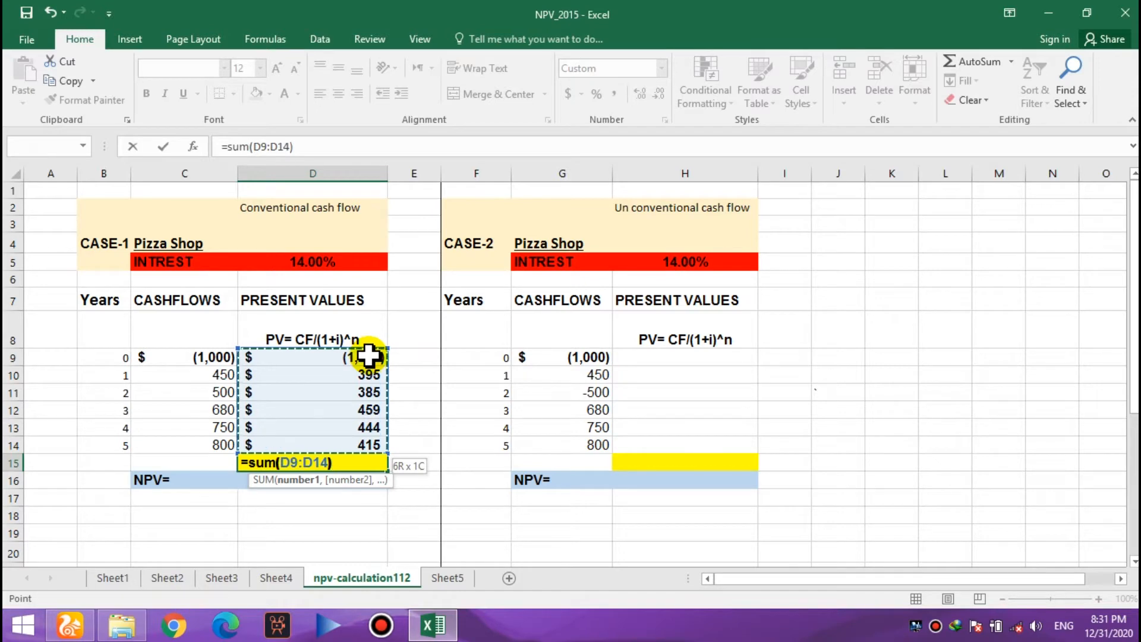
pyautogui.press('Return')
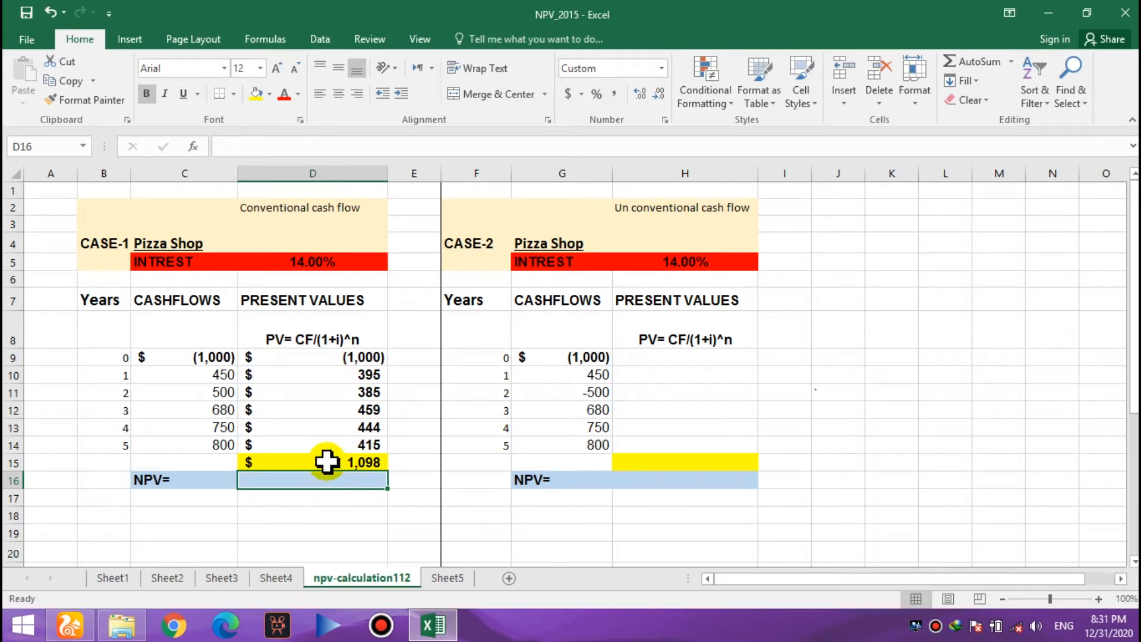
# Calculate the Case-1 NPV in D16 with the formula =D9+npv(D5,C10:C14).
pyautogui.click(343, 358)
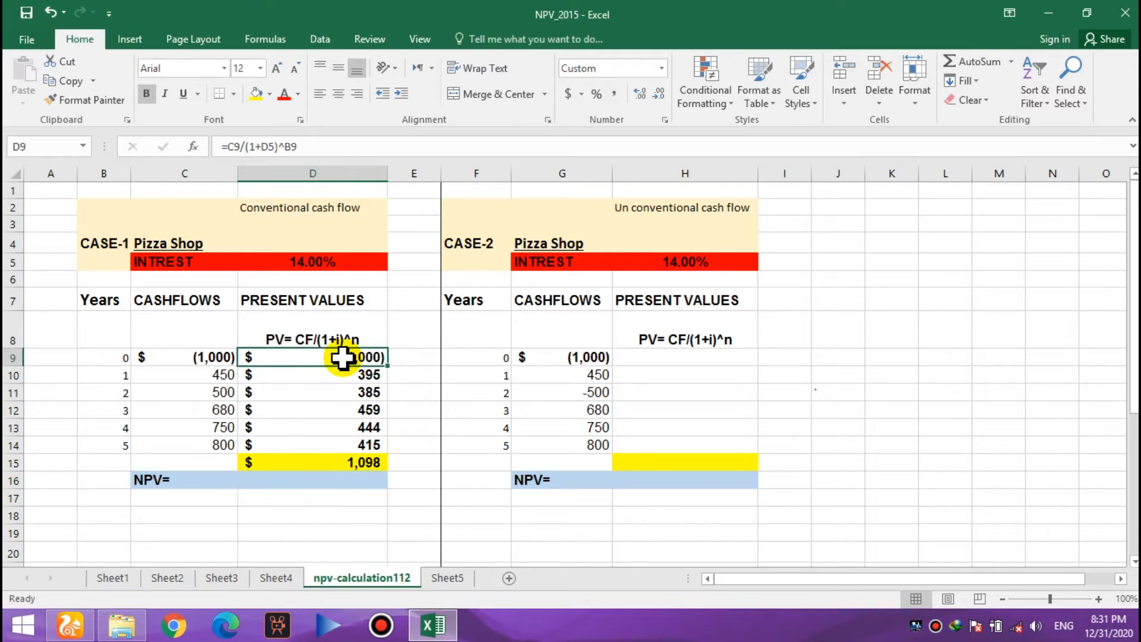
pyautogui.click(312, 486)
pyautogui.write('=')
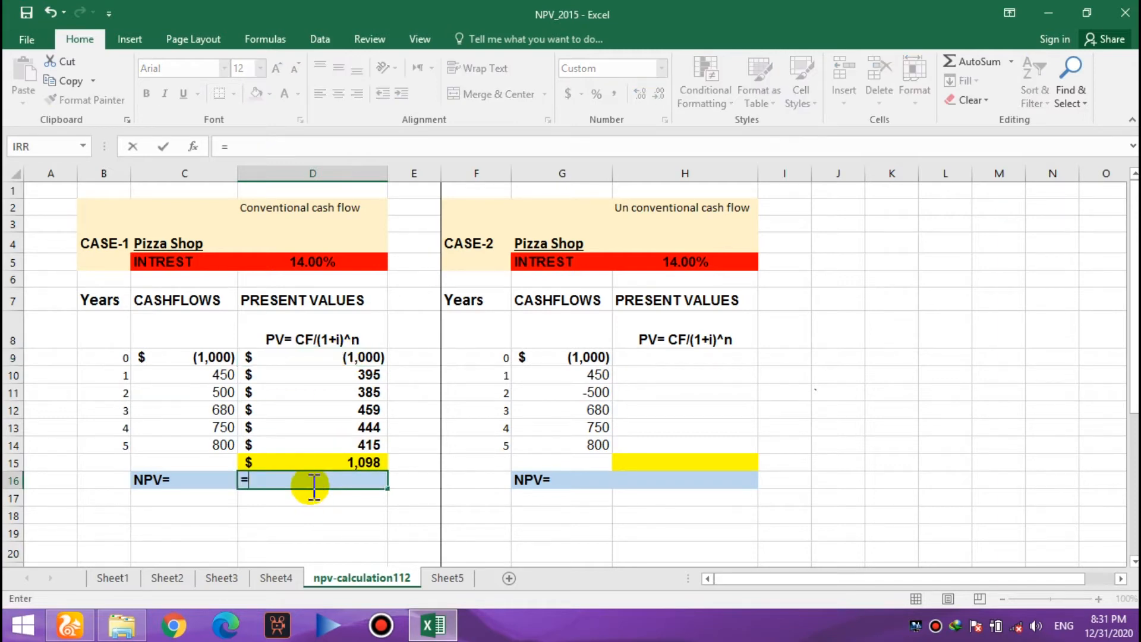
pyautogui.click(340, 357)
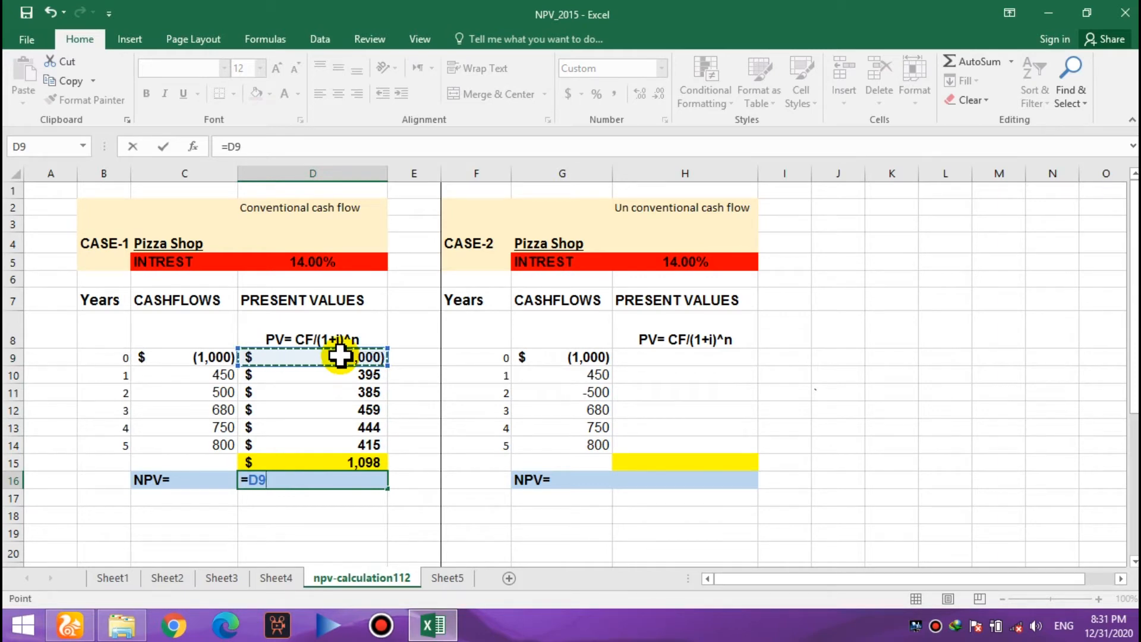
pyautogui.write('+npv')
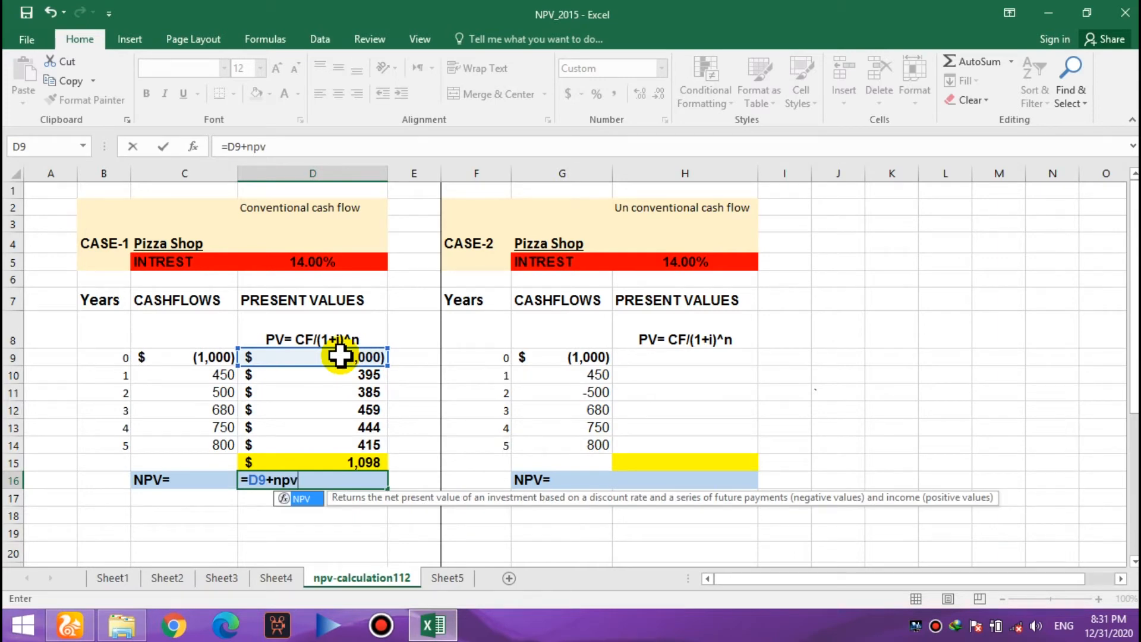
pyautogui.write('(')
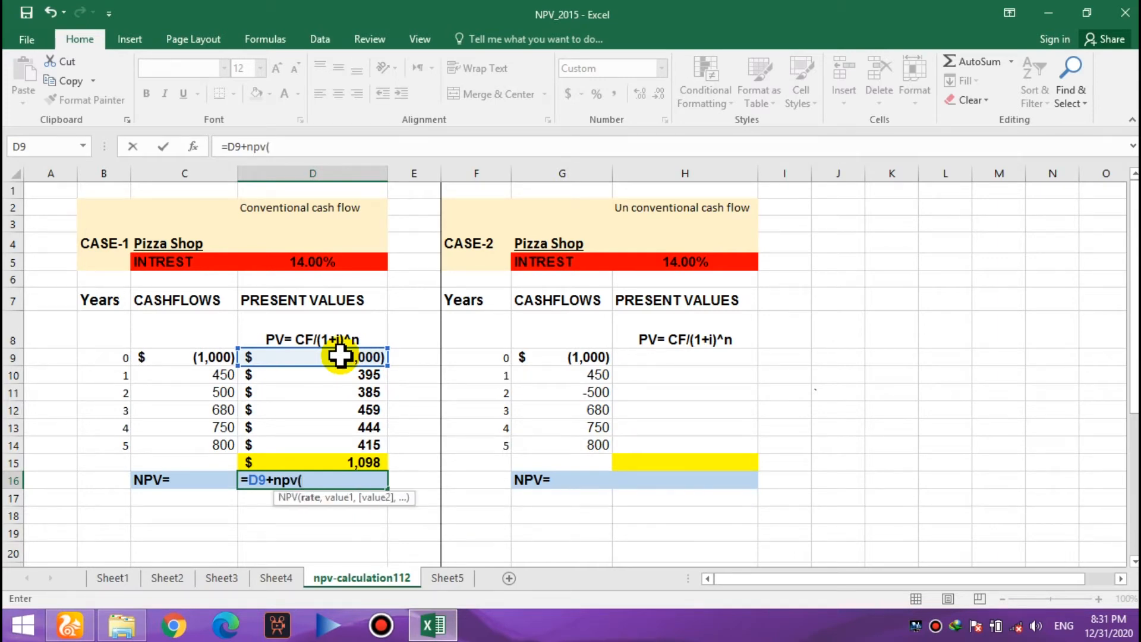
pyautogui.click(345, 263)
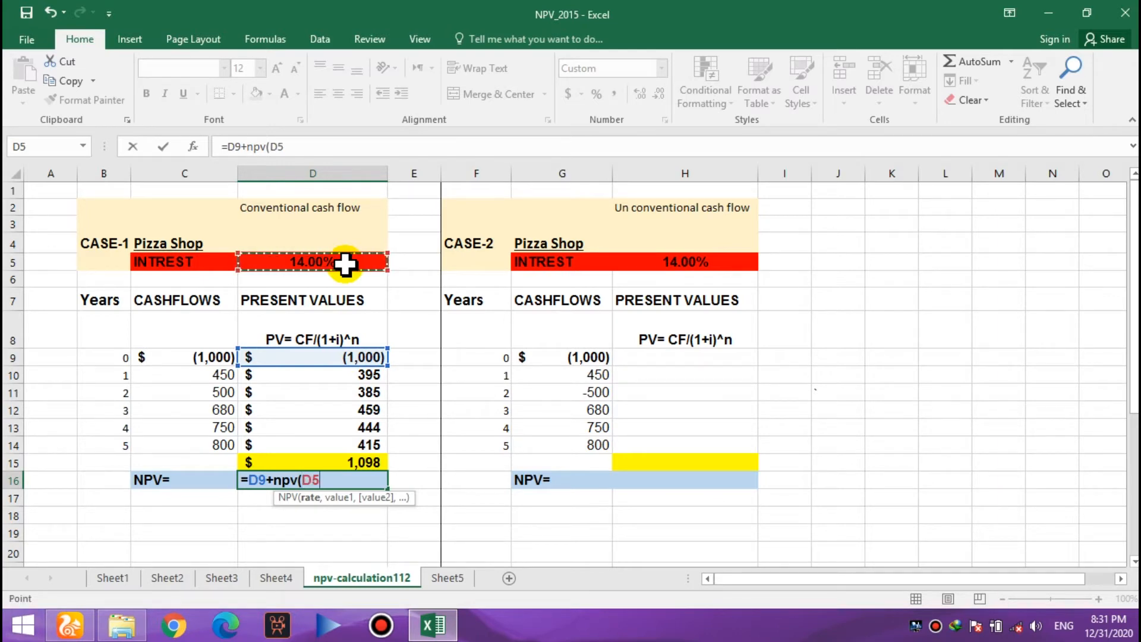
pyautogui.write(',')
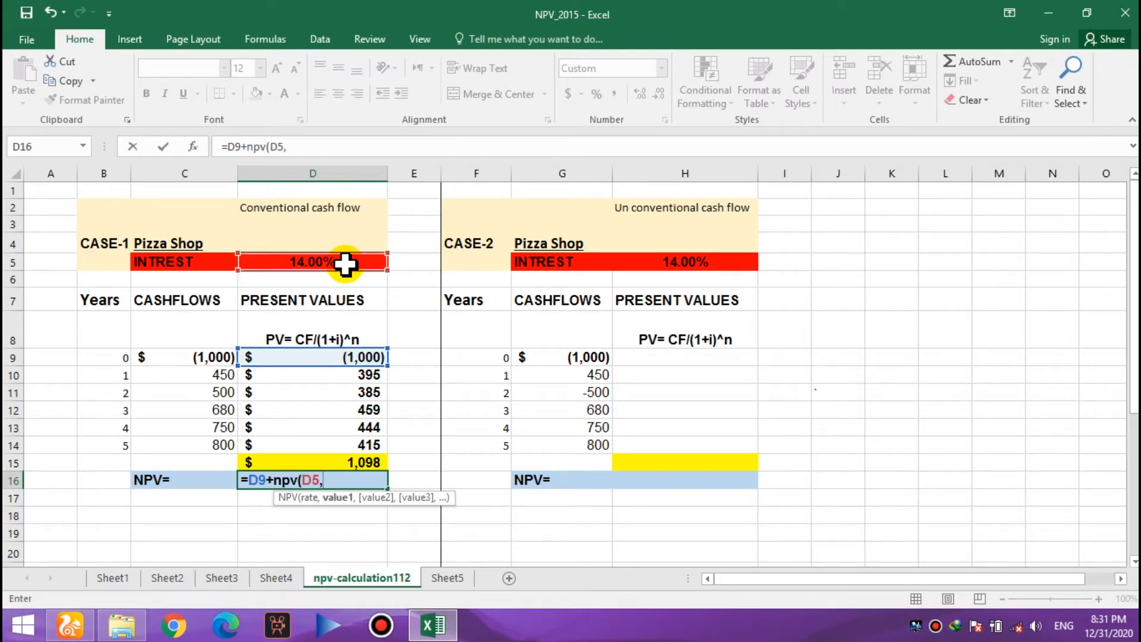
pyautogui.click(203, 376)
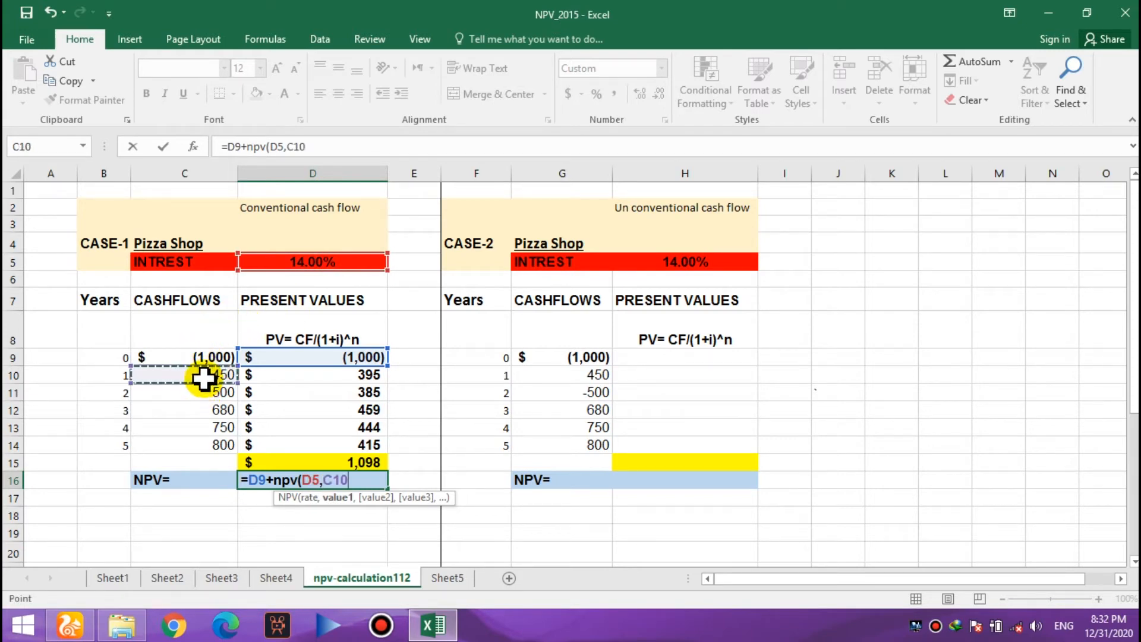
pyautogui.hotkey('shift', 'Down')
pyautogui.hotkey('shift', 'Down')
pyautogui.hotkey('shift', 'Down')
pyautogui.hotkey('shift', 'Down')
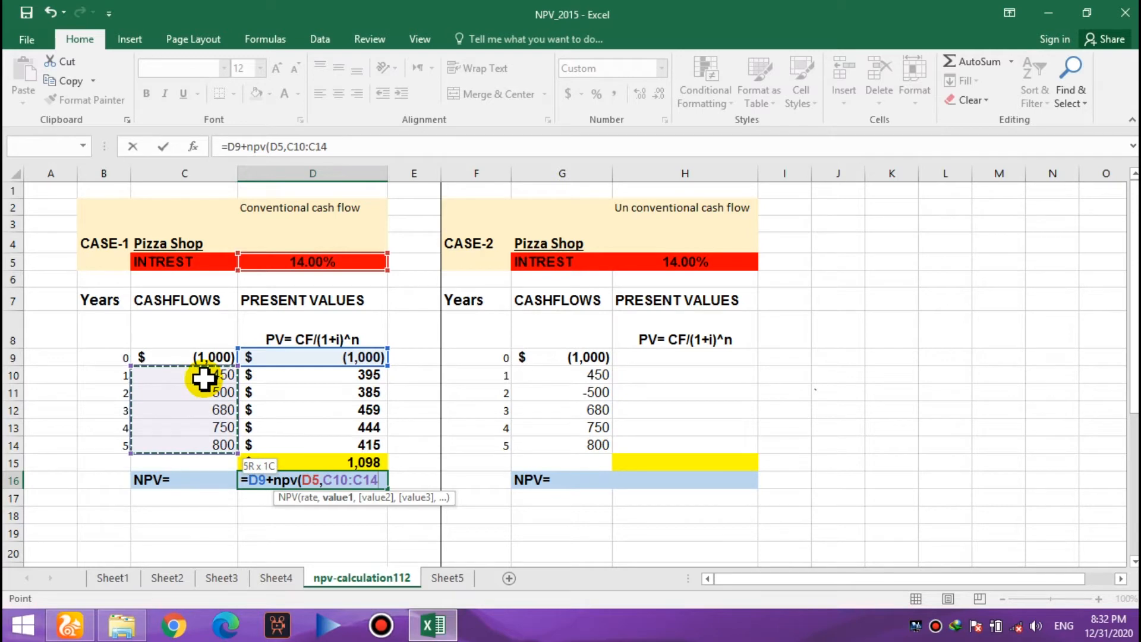
pyautogui.write(')')
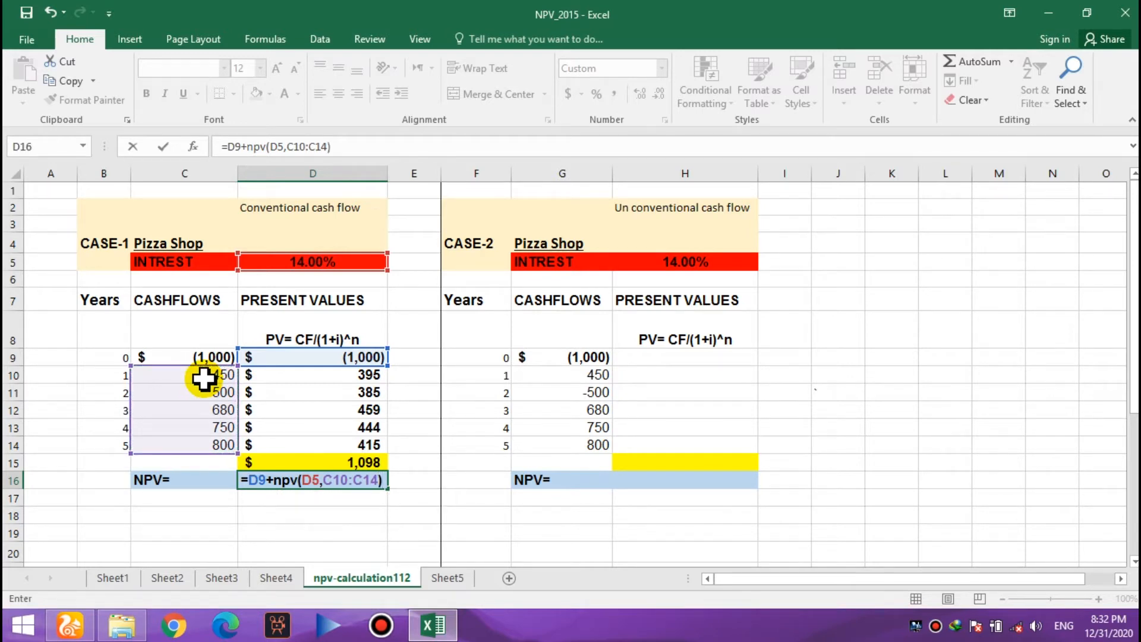
pyautogui.press('Return')
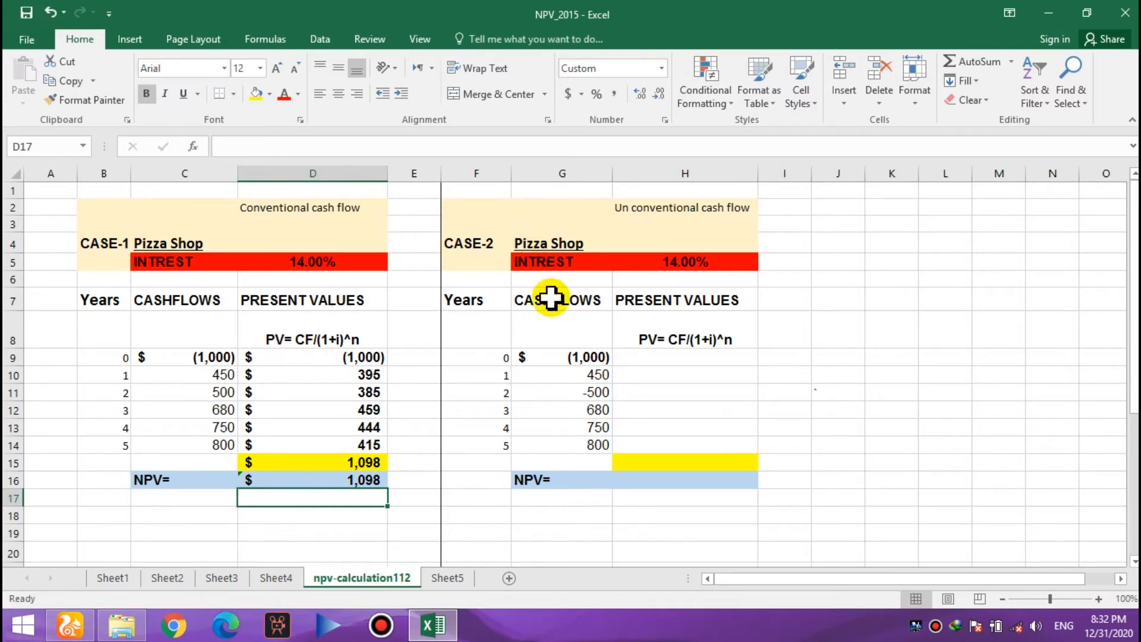
# Calculate the Case-2 present value for year 0 in H9 with the formula =G9/(1+D5)^F9.
pyautogui.click(667, 352)
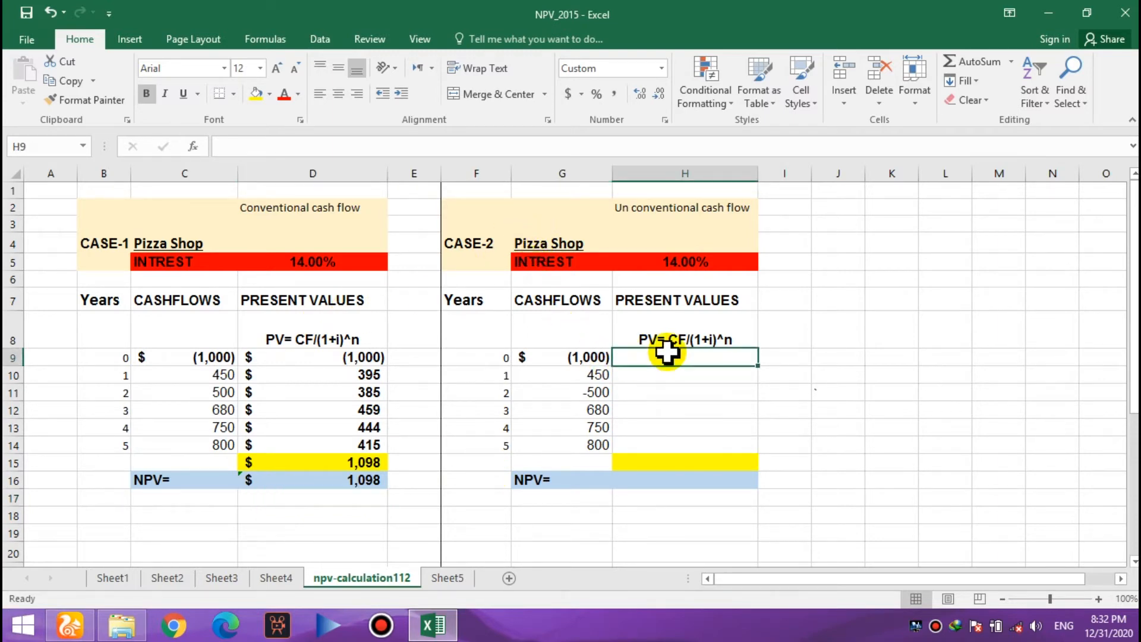
pyautogui.write('=')
pyautogui.click(671, 354)
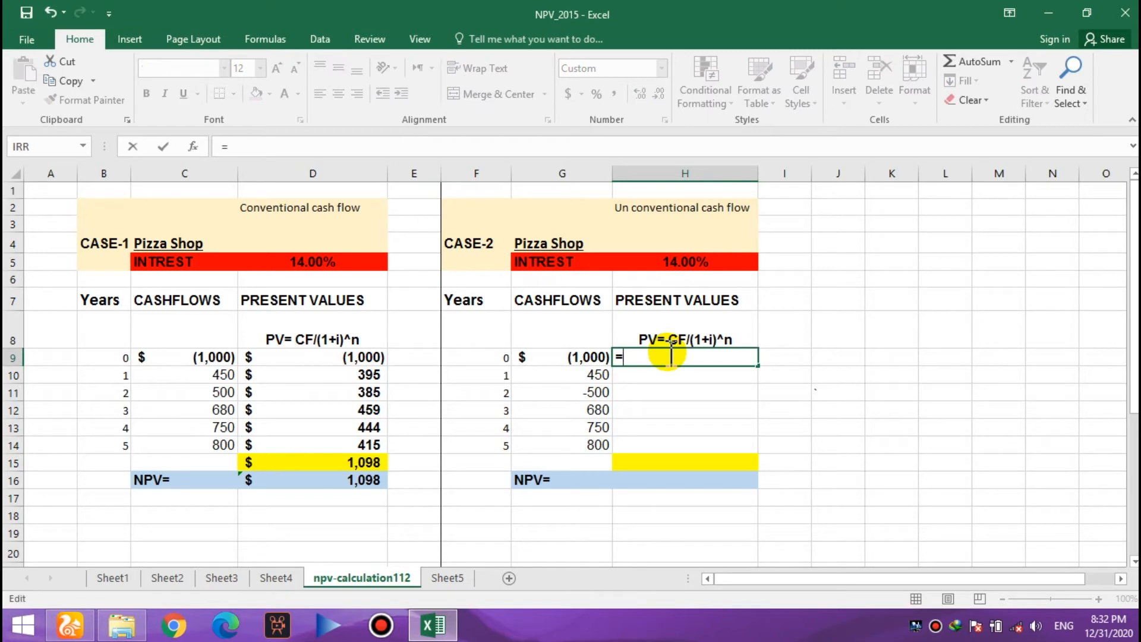
pyautogui.click(558, 357)
pyautogui.write('/')
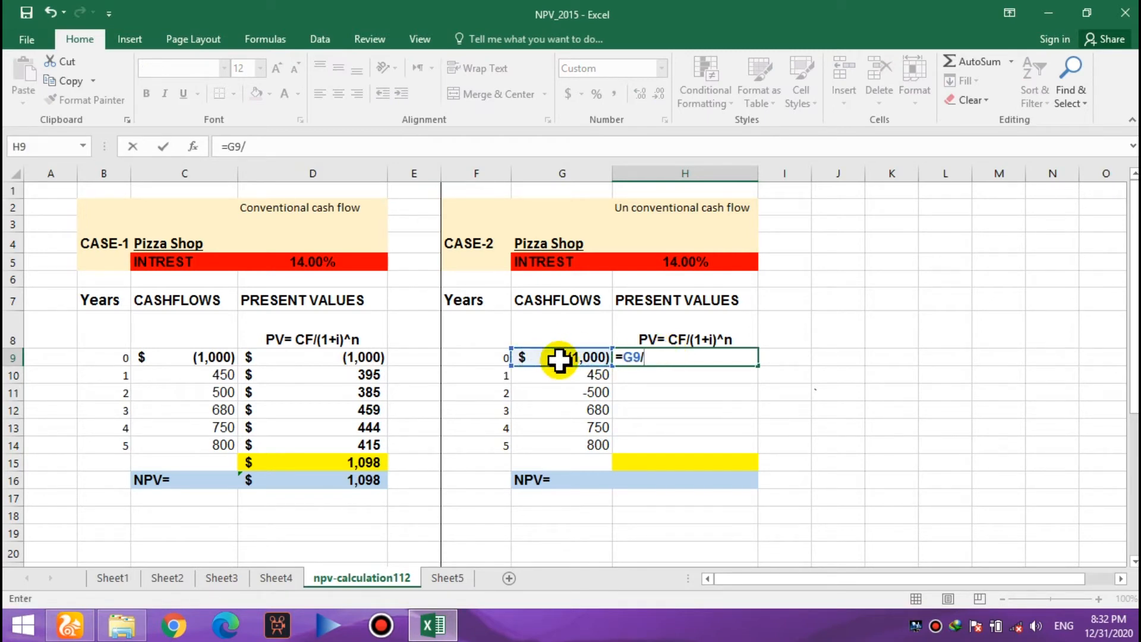
pyautogui.write('(1+')
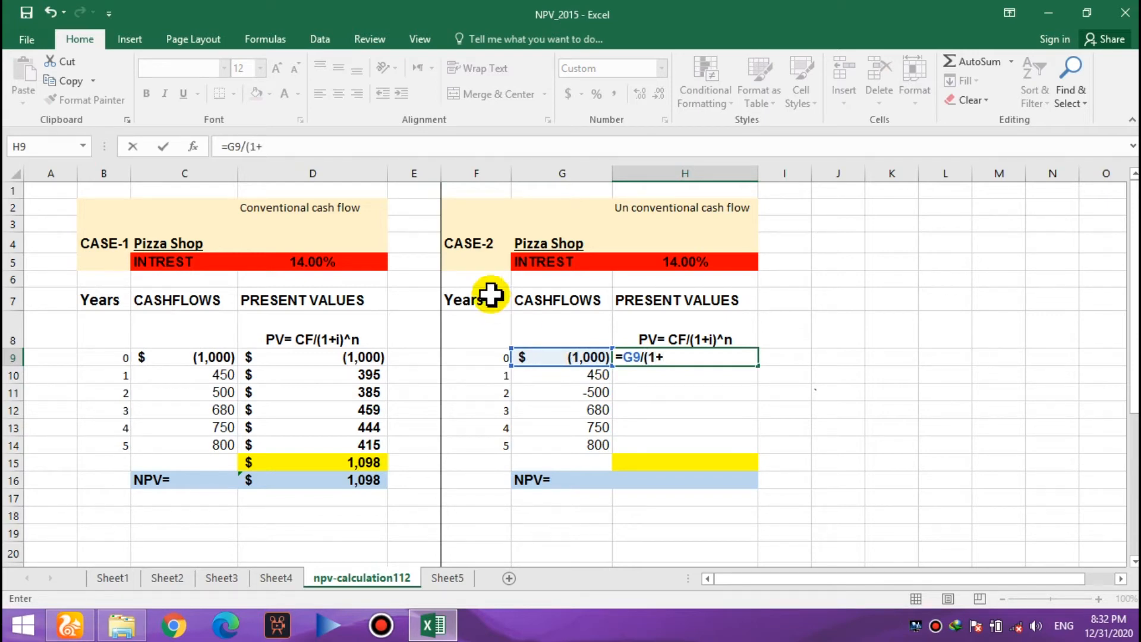
pyautogui.click(366, 260)
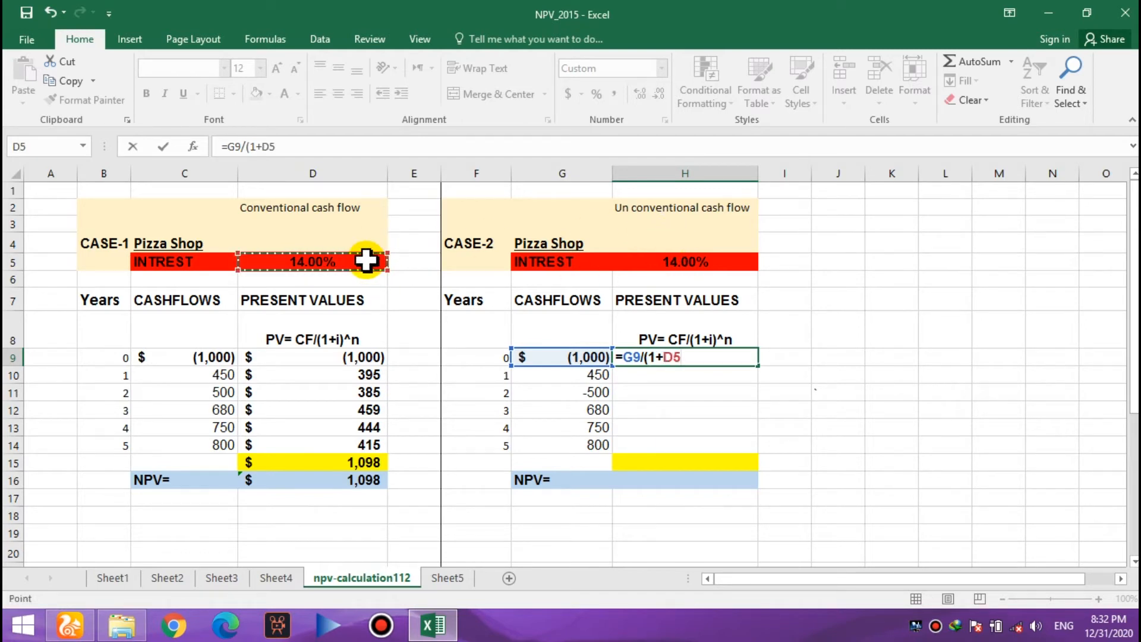
pyautogui.write(')^')
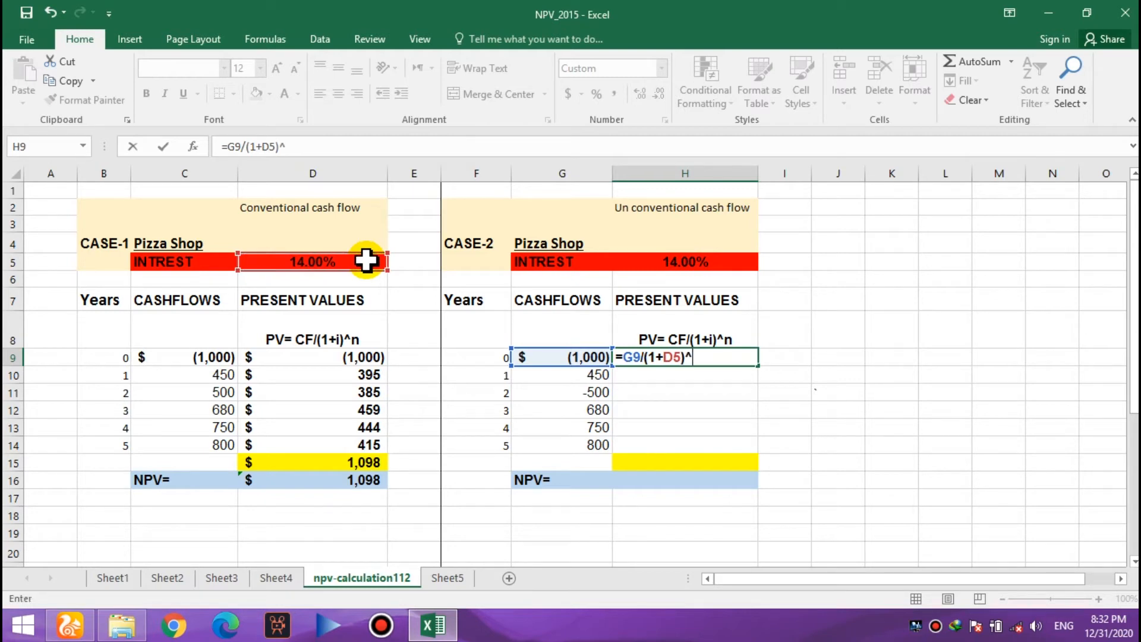
pyautogui.click(489, 359)
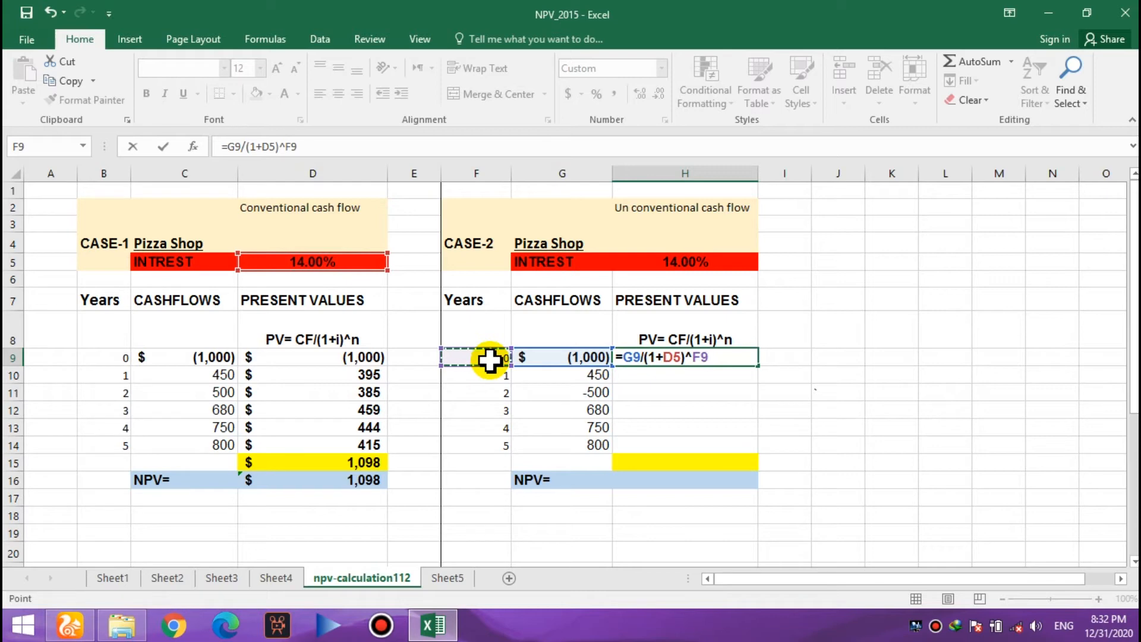
pyautogui.press('Return')
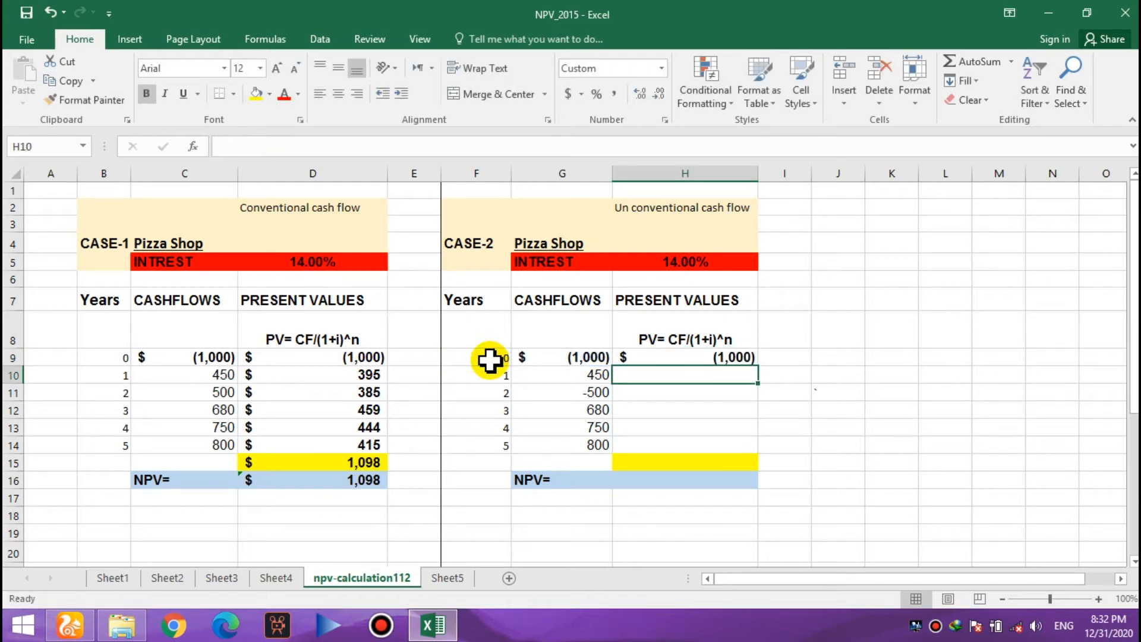
# Calculate the Case-2 present value for year 1 in H10 with the formula =G10/(1+D5)^F10.
pyautogui.write('=')
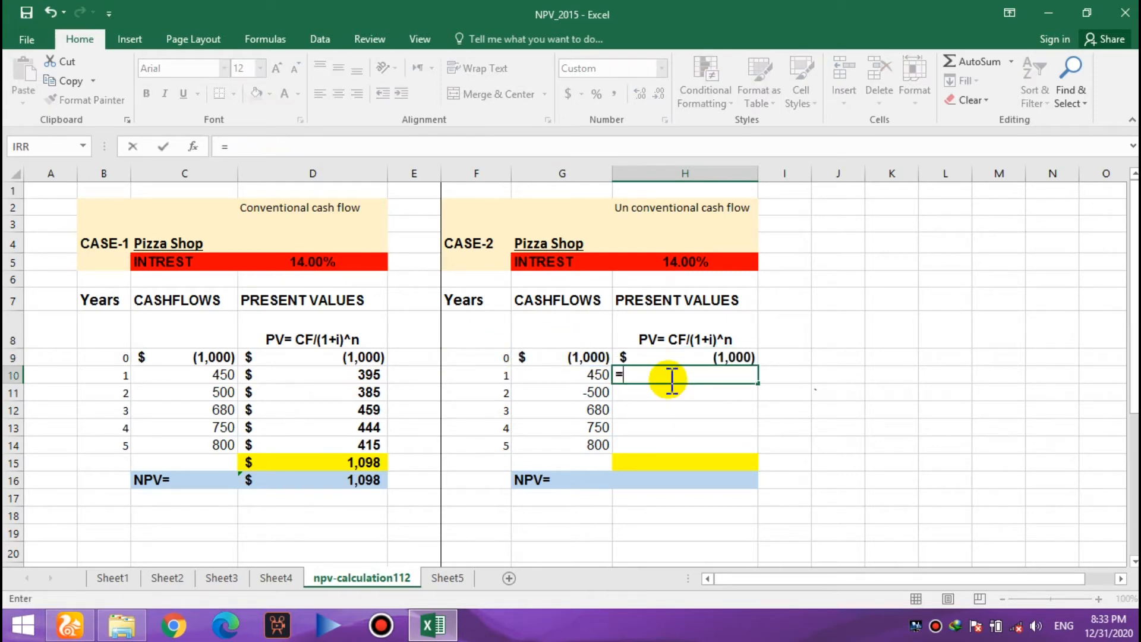
pyautogui.click(586, 376)
pyautogui.write('/')
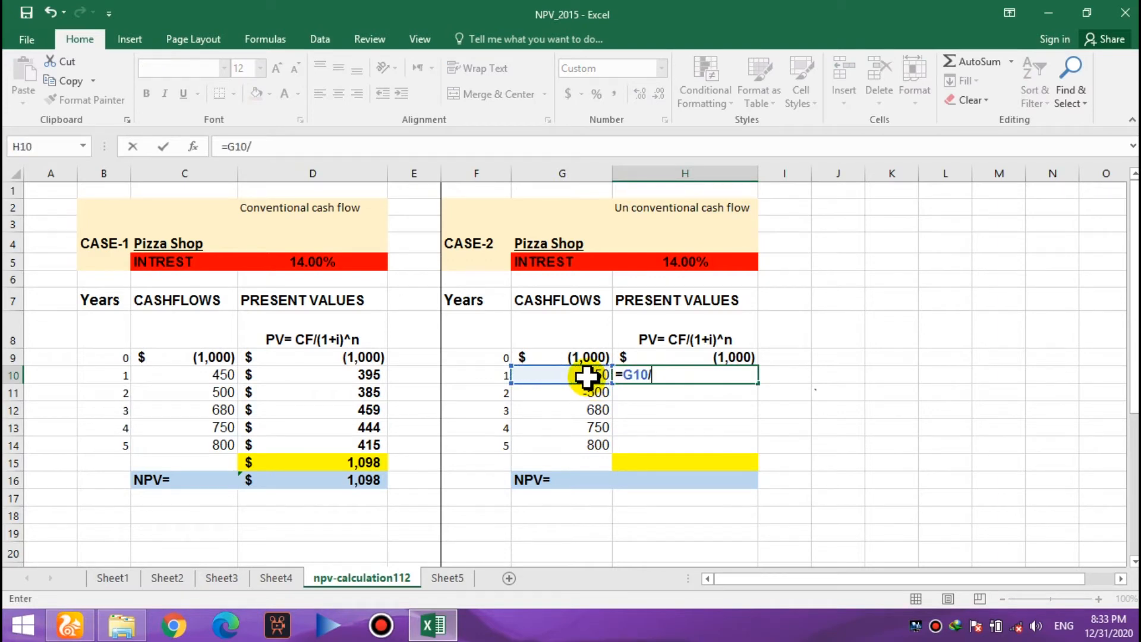
pyautogui.write('(1+')
pyautogui.click(346, 264)
pyautogui.write(')^')
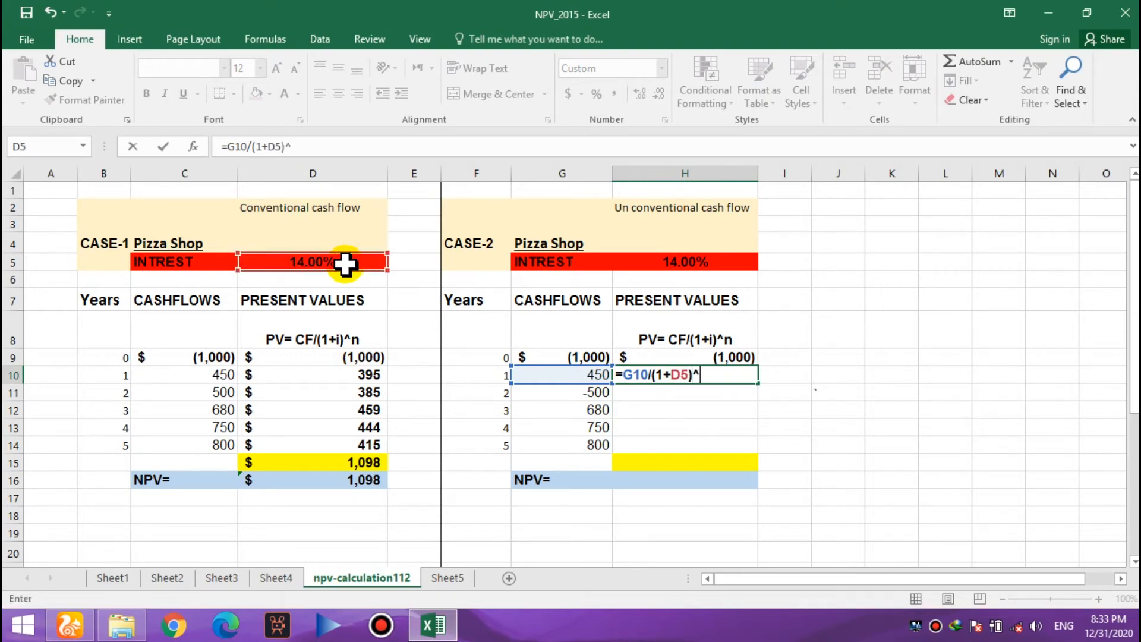
pyautogui.click(481, 373)
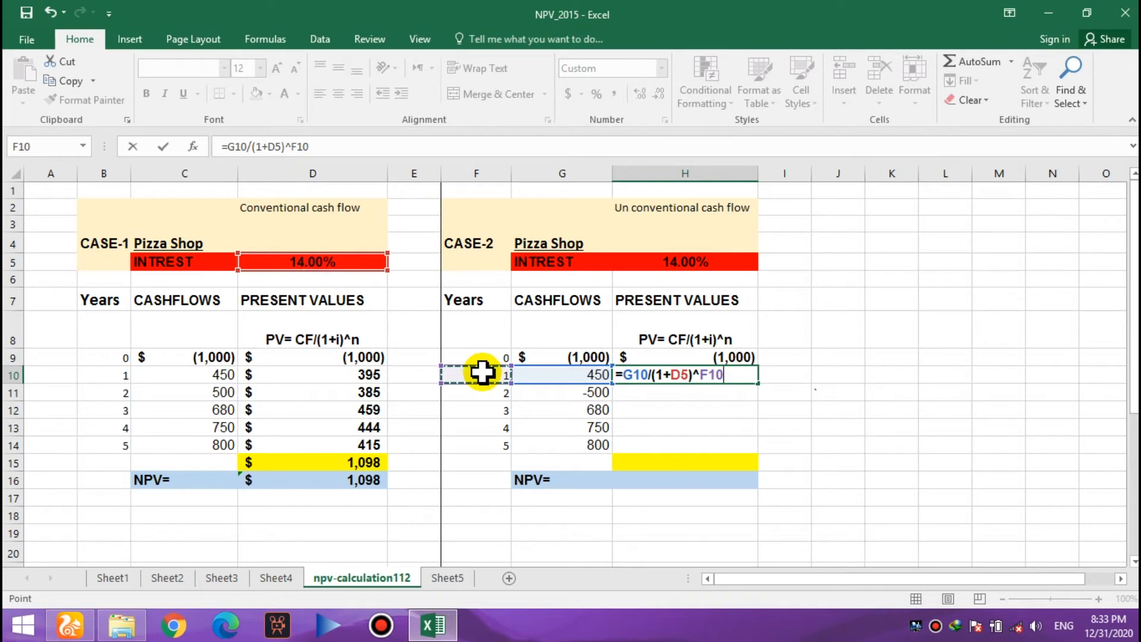
pyautogui.press('Return')
# Calculate the Case-2 present value for year 2 in H11 with the formula =G11/(1+D5)^F11.
pyautogui.write('=')
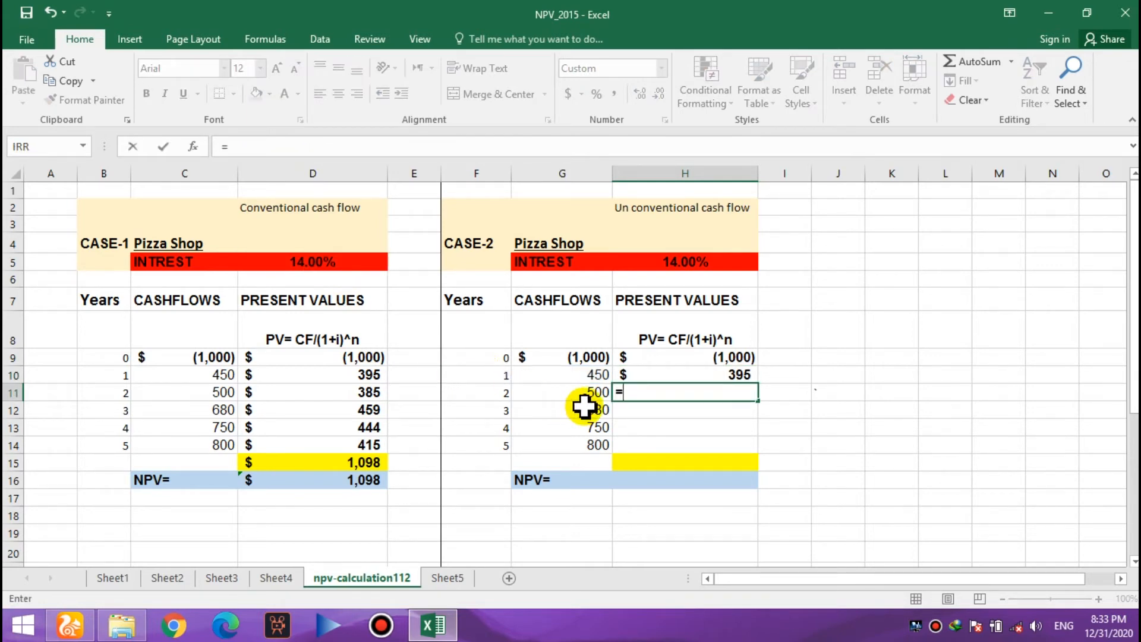
pyautogui.click(586, 392)
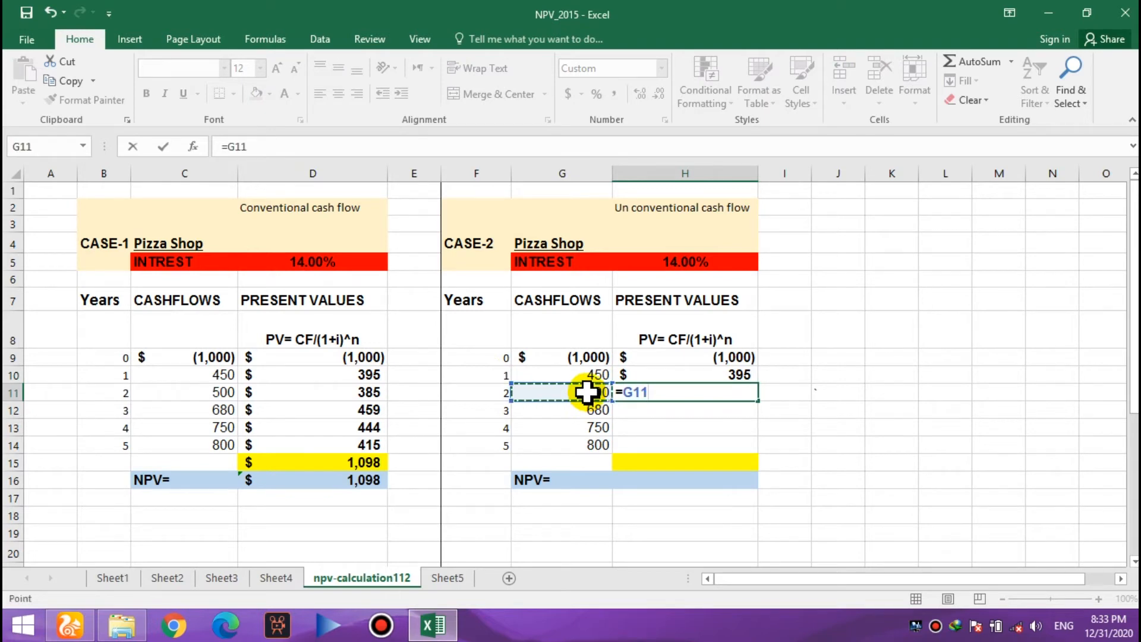
pyautogui.write('/(1+')
pyautogui.click(368, 265)
pyautogui.write(')^')
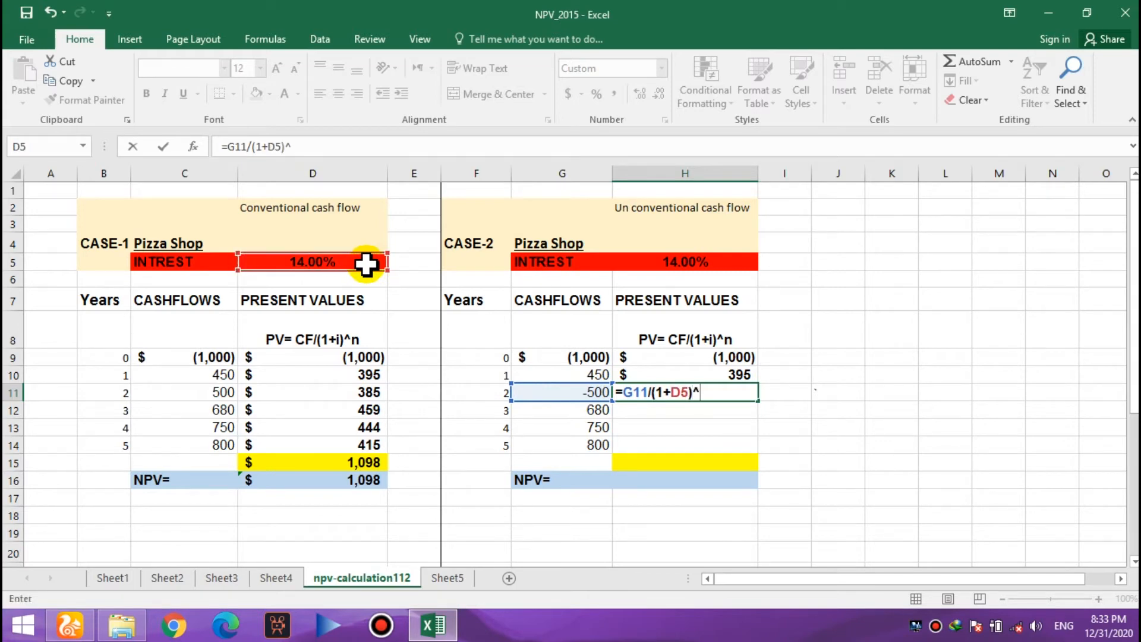
pyautogui.click(476, 395)
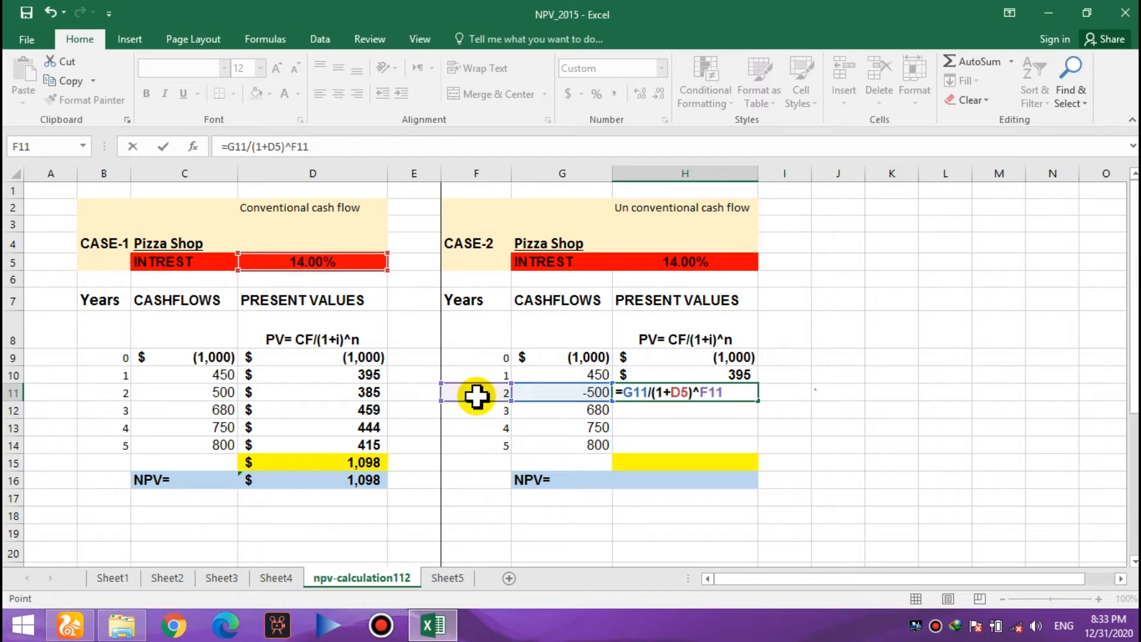
pyautogui.press('Return')
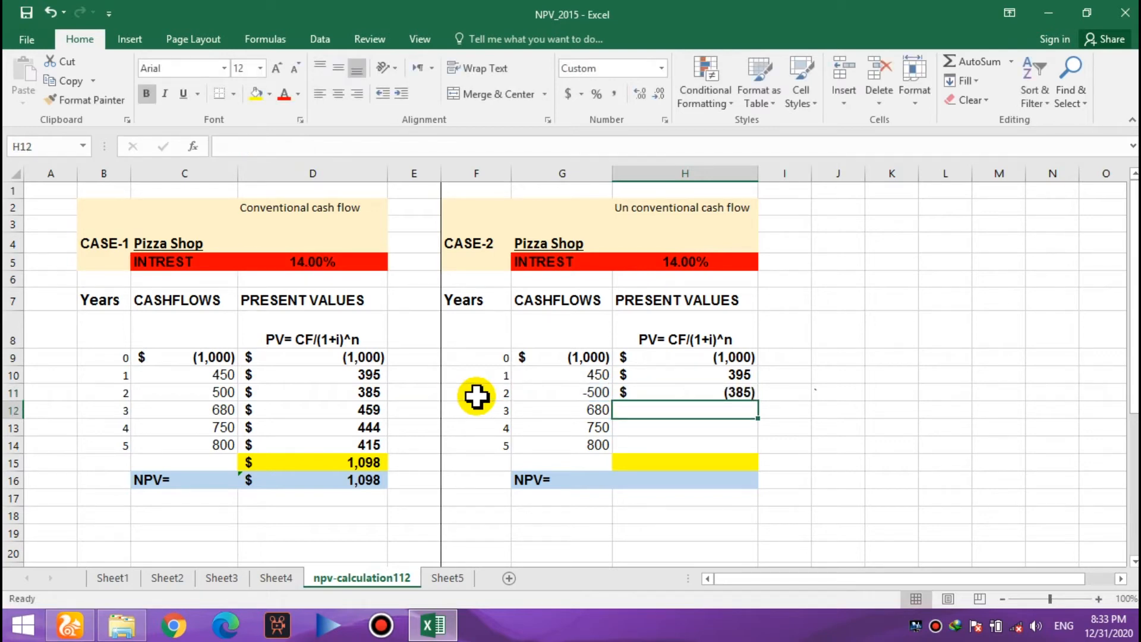
# Calculate the Case-2 present value for year 3 in H12 with the formula =G12/(1+D5)^F12.
pyautogui.write('=')
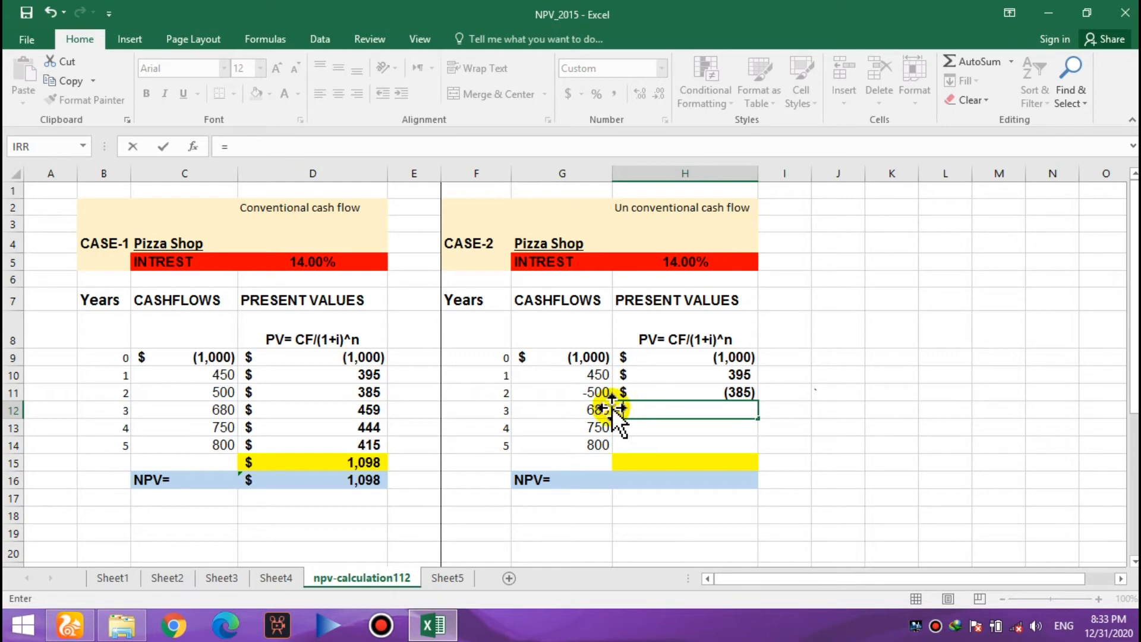
pyautogui.click(593, 406)
pyautogui.write('/')
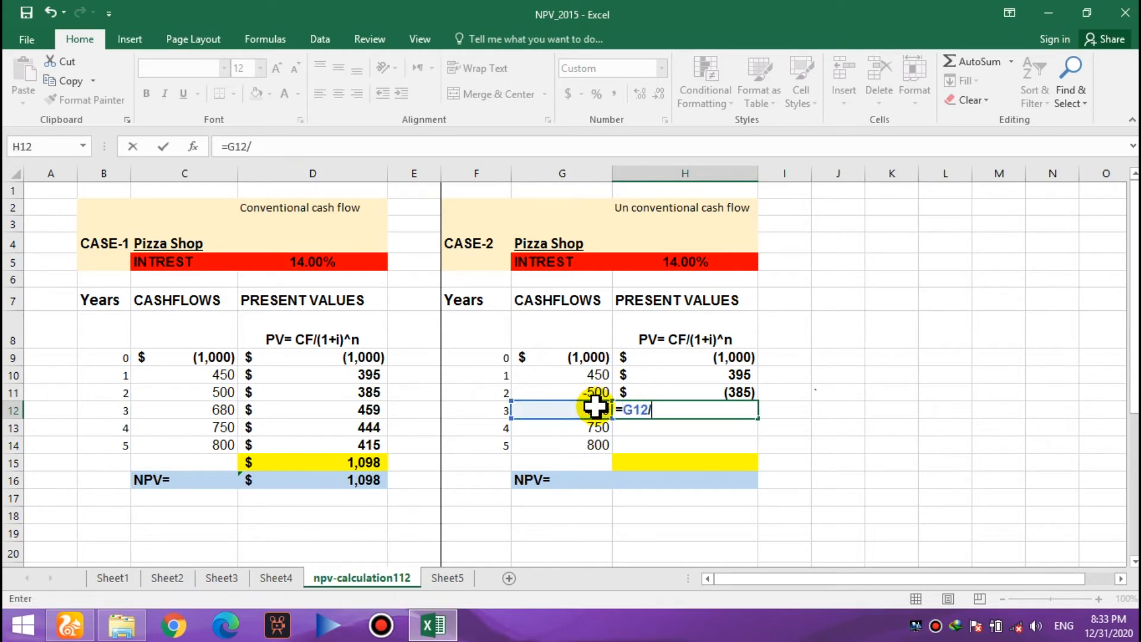
pyautogui.write('(')
pyautogui.write('1+')
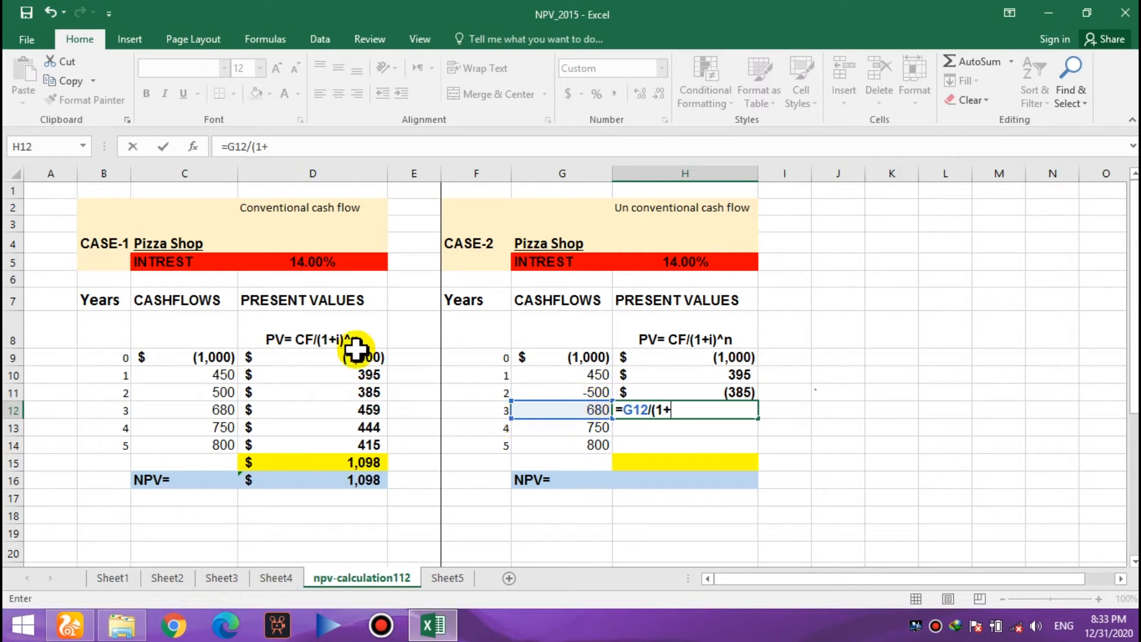
pyautogui.click(304, 260)
pyautogui.write(')^')
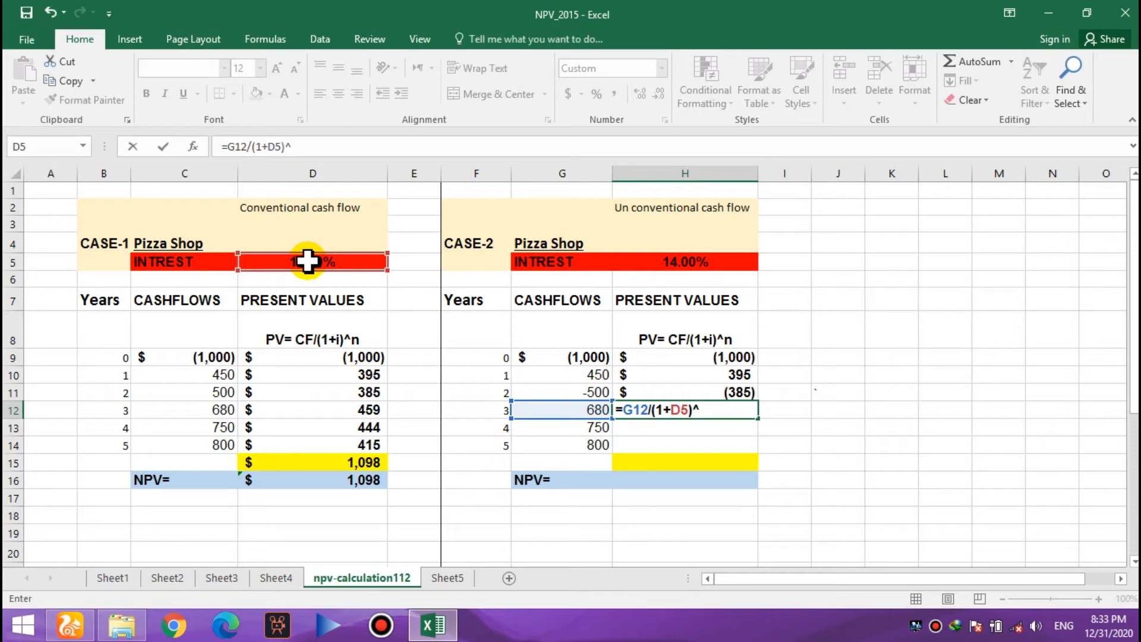
pyautogui.click(473, 411)
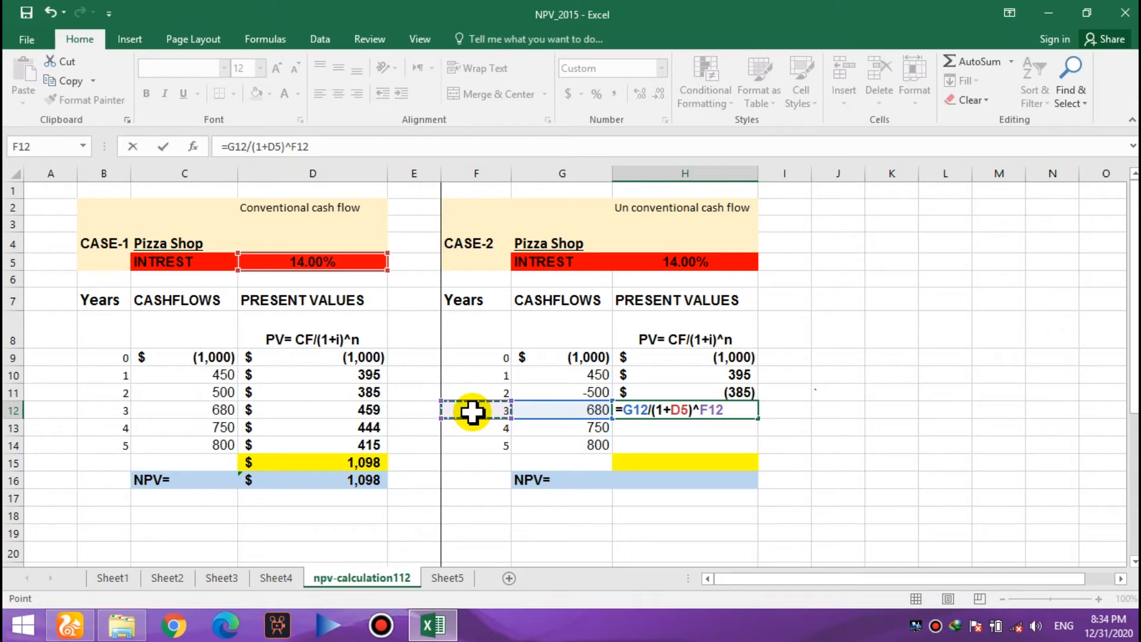
pyautogui.press('Return')
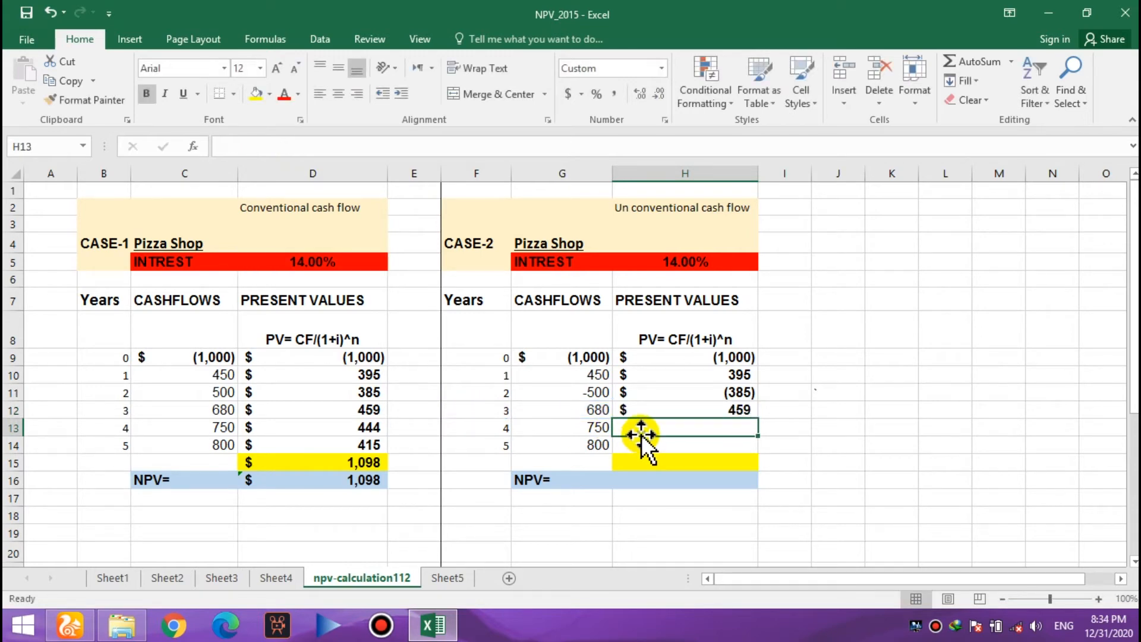
# Calculate the Case-2 present value for year 4 in H13 with the formula =G13/(1+D5)^F13.
pyautogui.write('=')
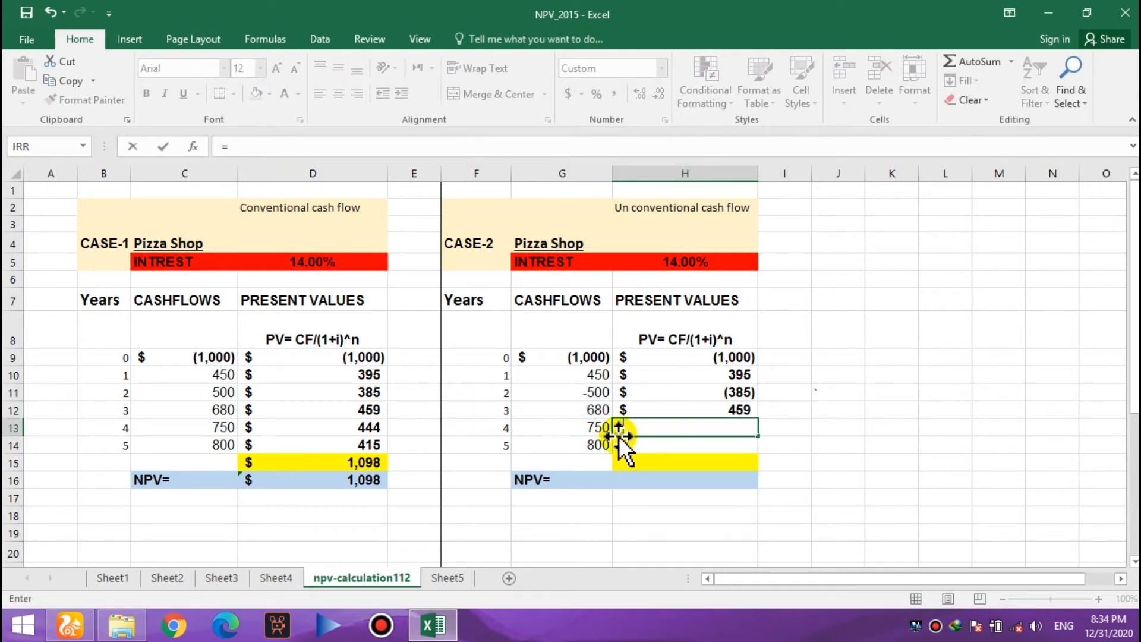
pyautogui.click(598, 427)
pyautogui.write('/(1+')
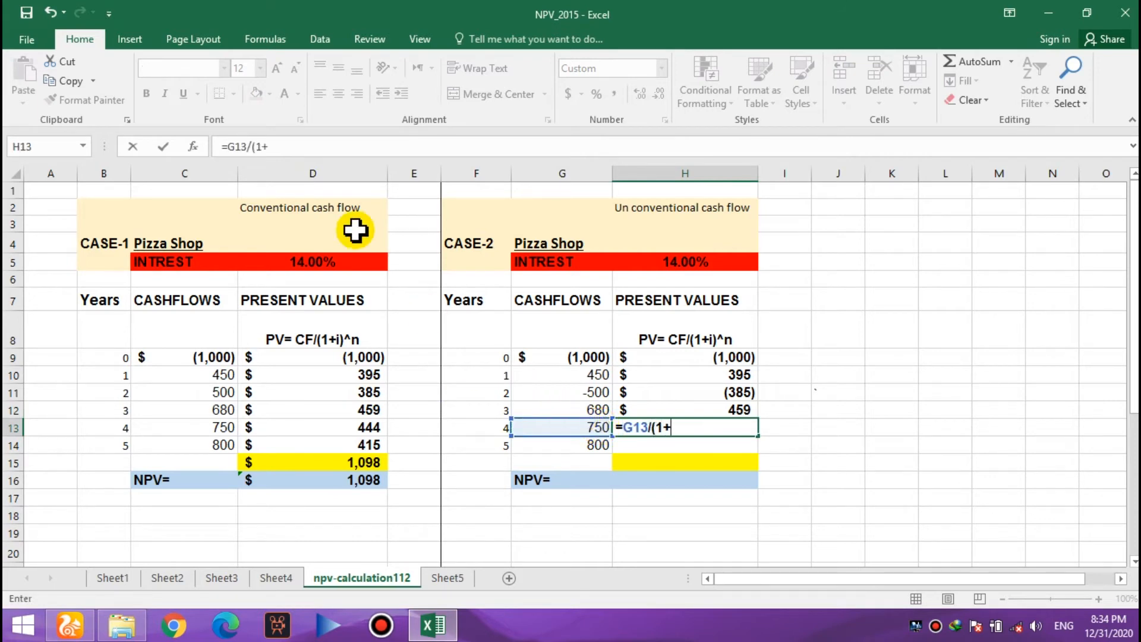
pyautogui.click(355, 262)
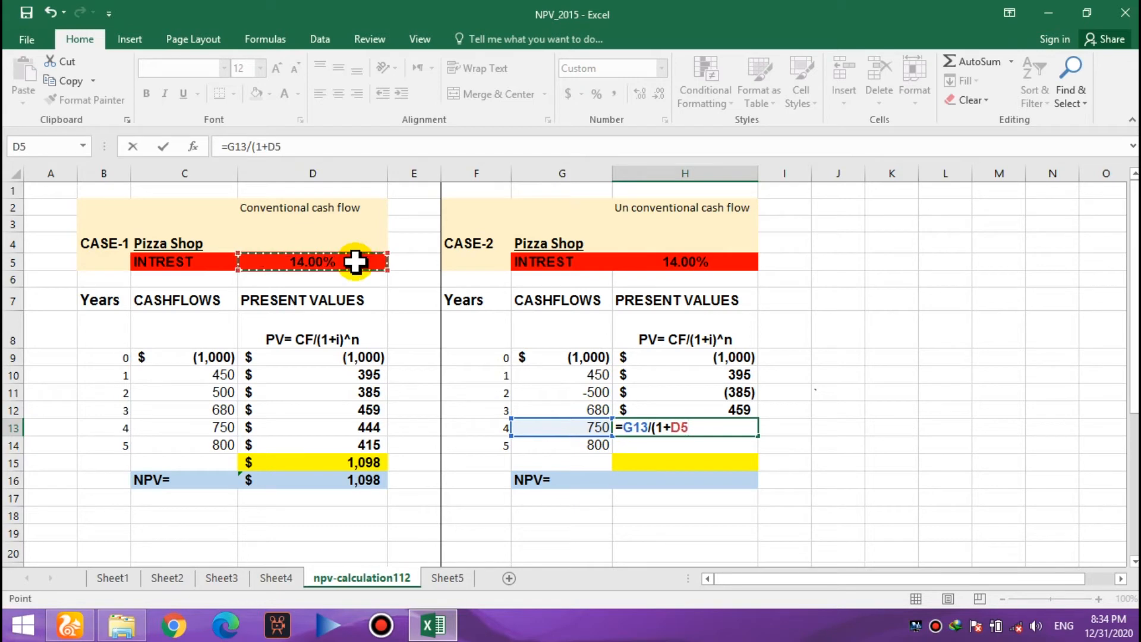
pyautogui.write(')')
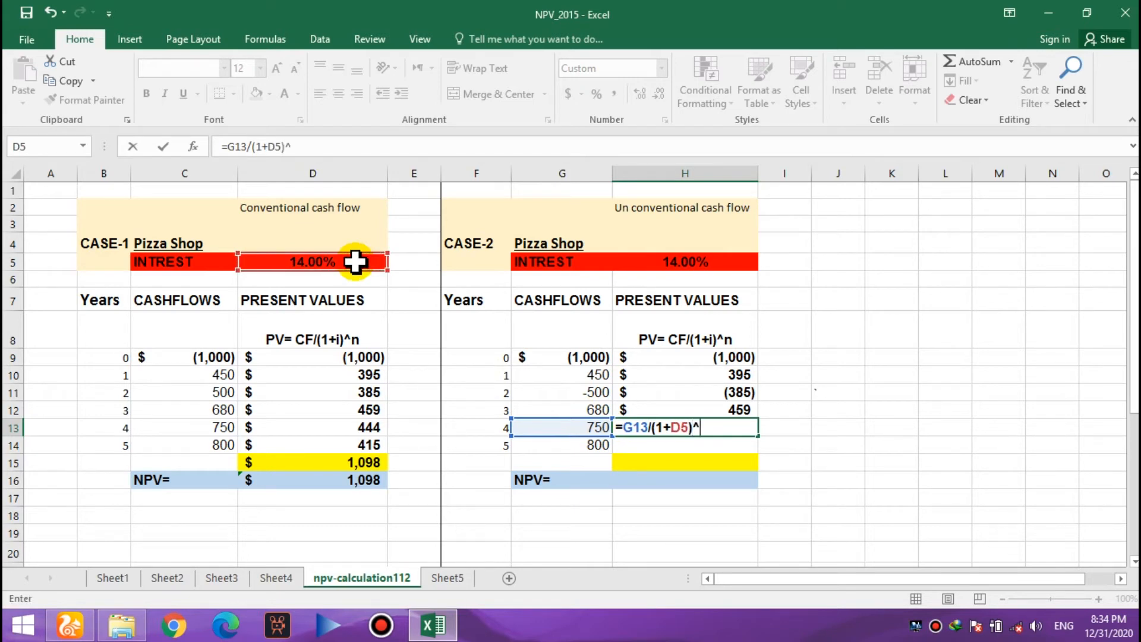
pyautogui.write('^')
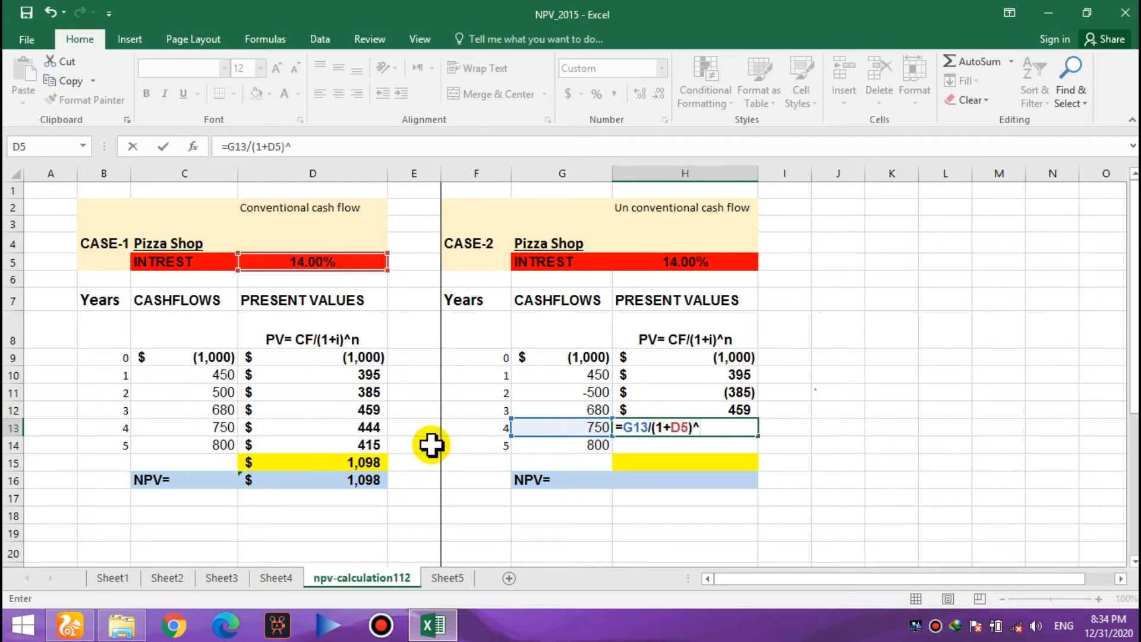
pyautogui.click(464, 426)
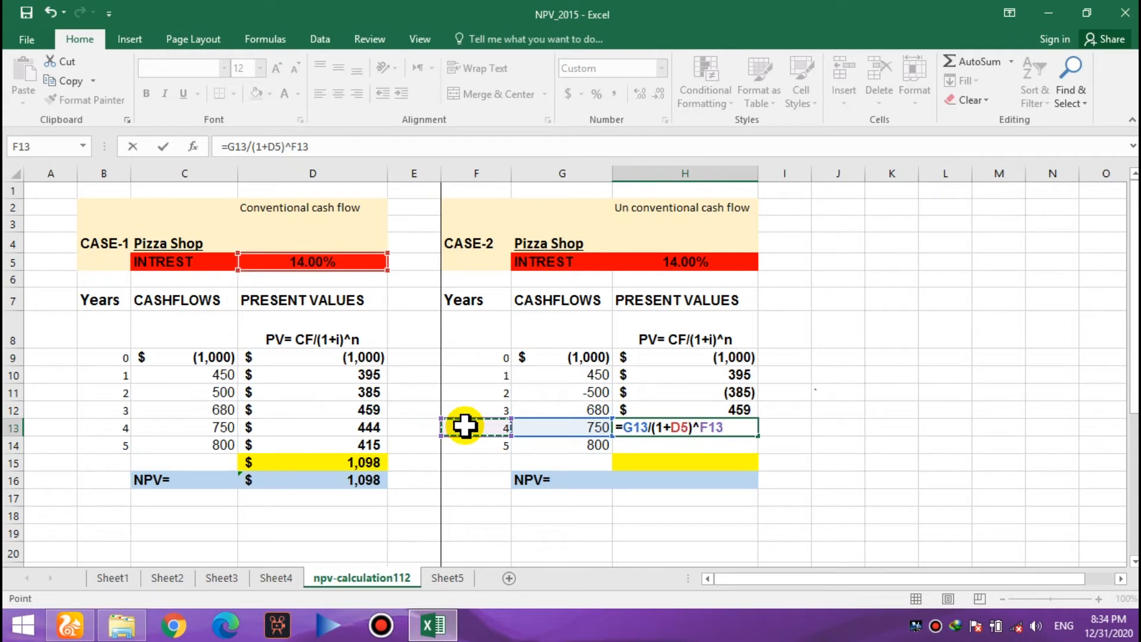
pyautogui.press('Return')
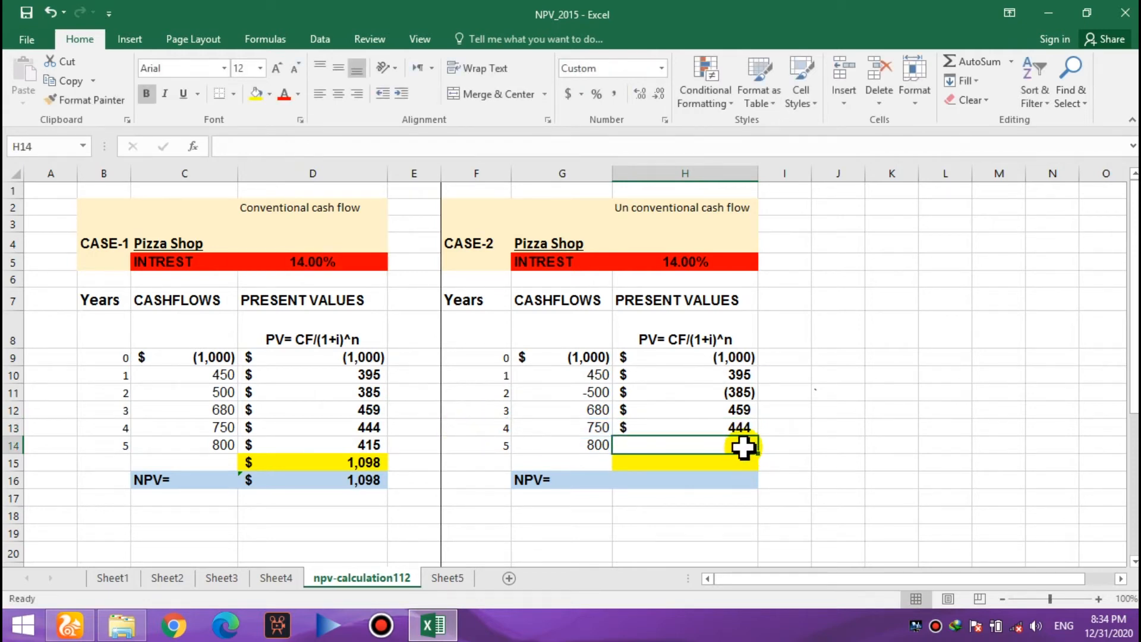
# Calculate the Case-2 present value for year 5 in H14 with the formula =G14/(1+D5)^F14.
pyautogui.write('=')
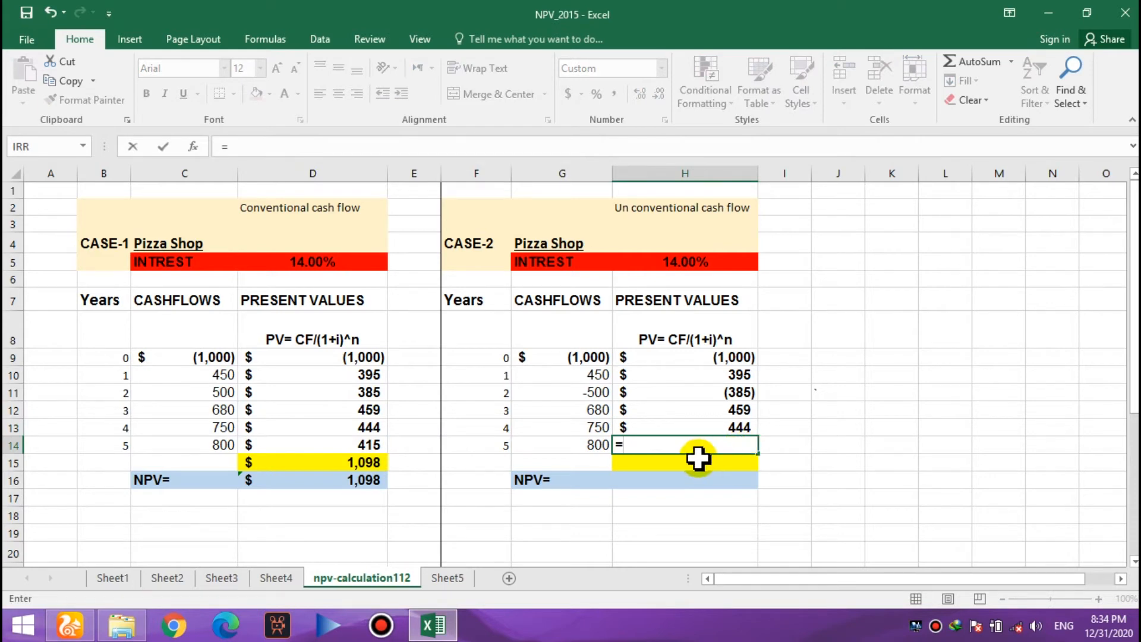
pyautogui.click(586, 445)
pyautogui.write('/(')
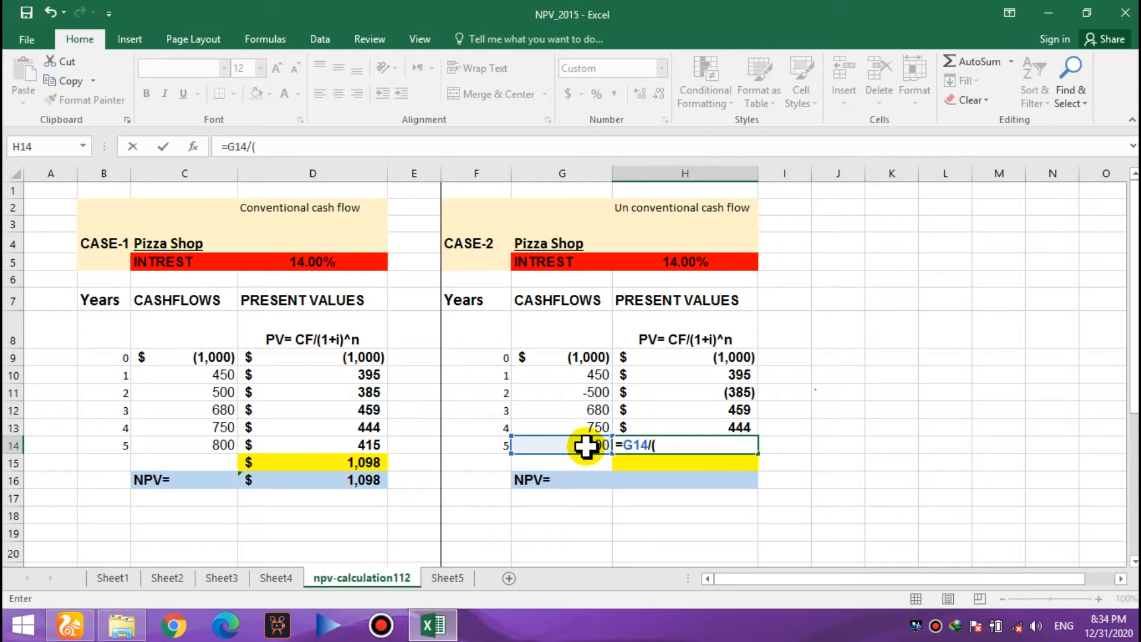
pyautogui.write('1+')
pyautogui.click(358, 257)
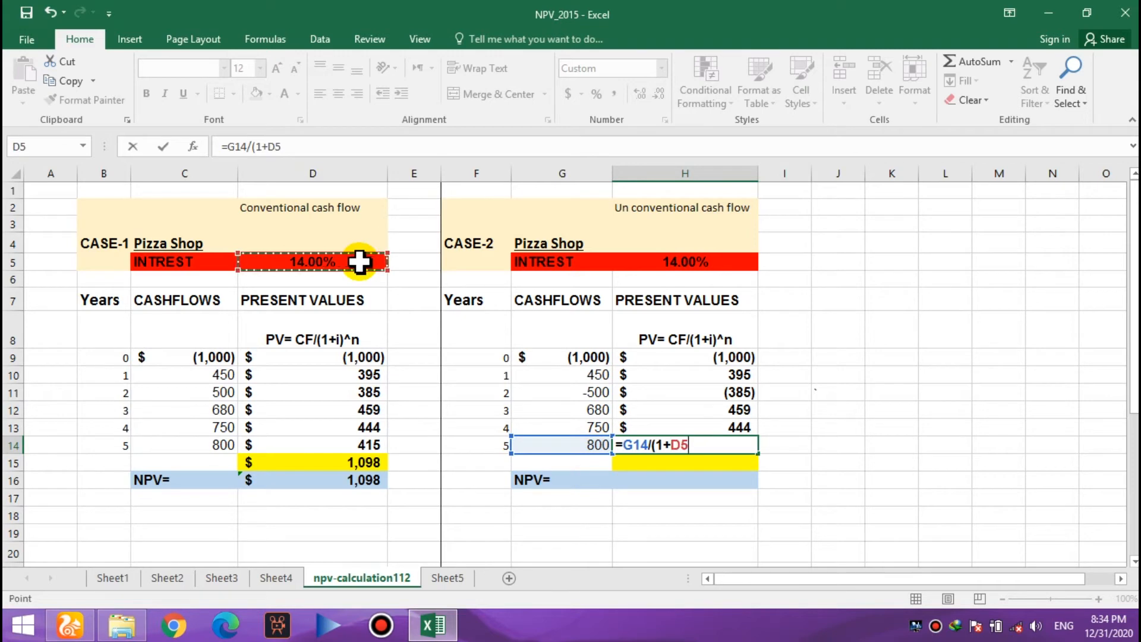
pyautogui.write(')')
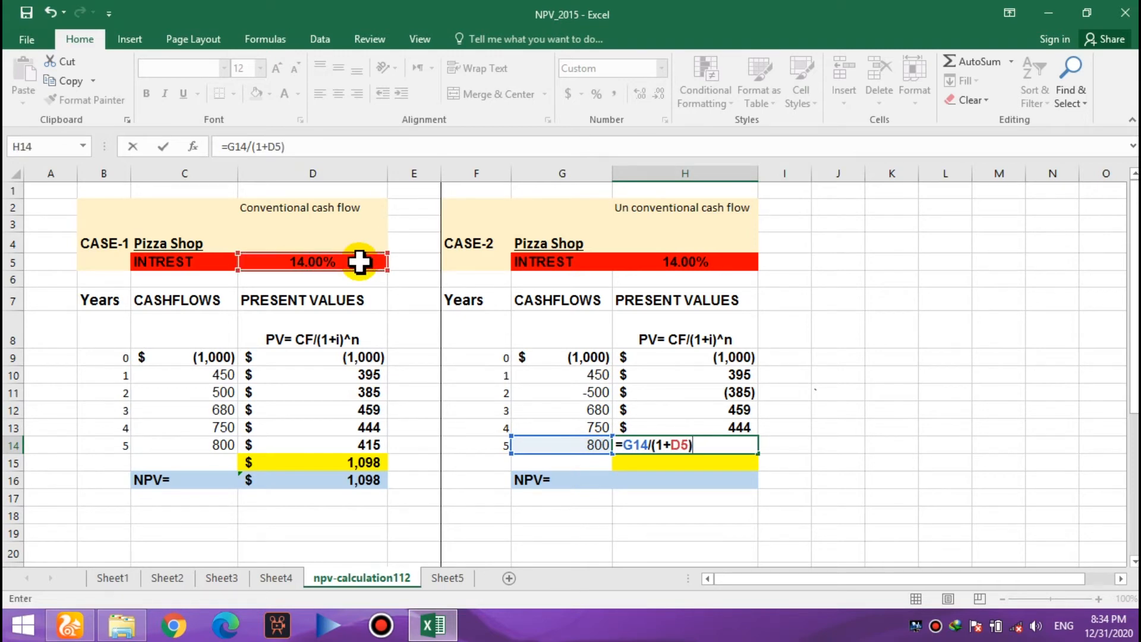
pyautogui.write('^')
pyautogui.click(474, 447)
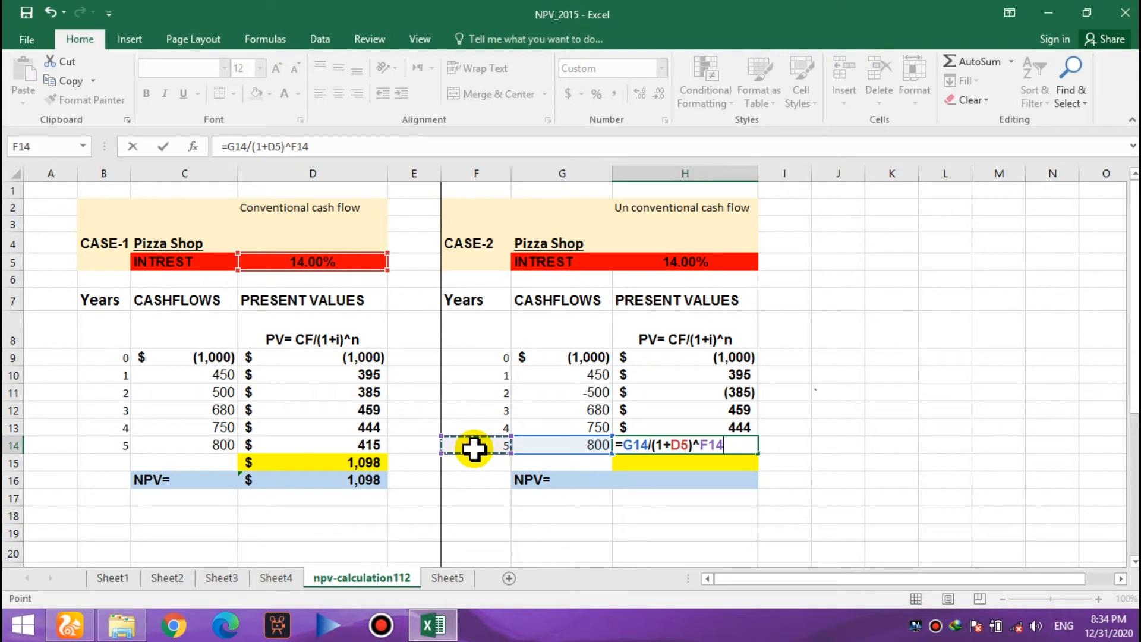
pyautogui.press('Return')
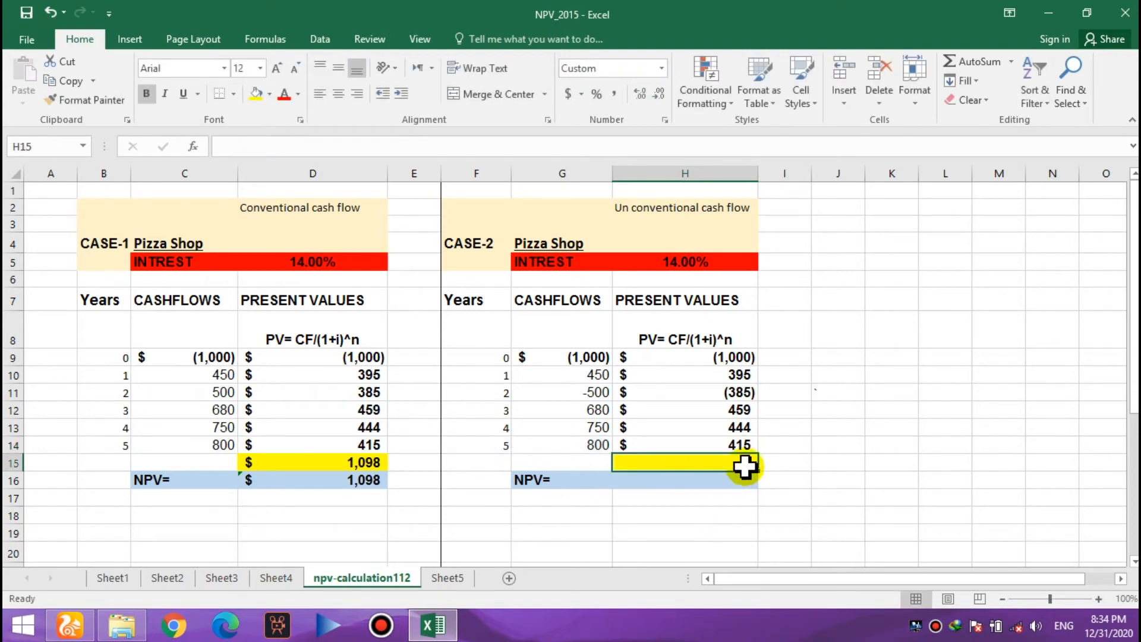
# Total the Case-2 present values in H15 with the formula =sum(H9:H14).
pyautogui.write('=')
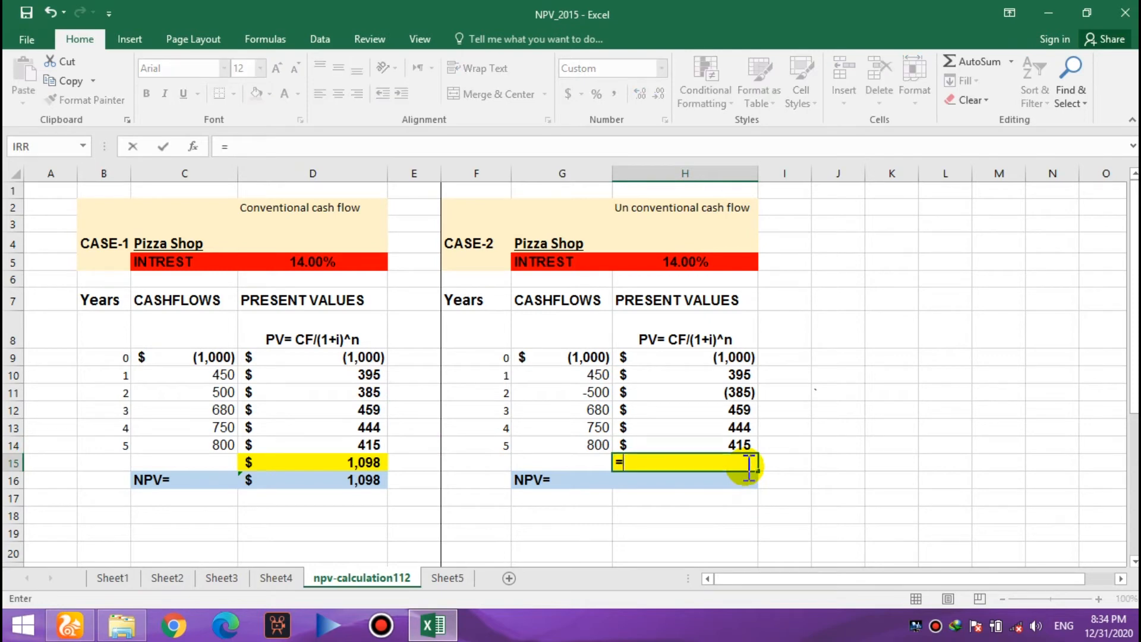
pyautogui.write('su')
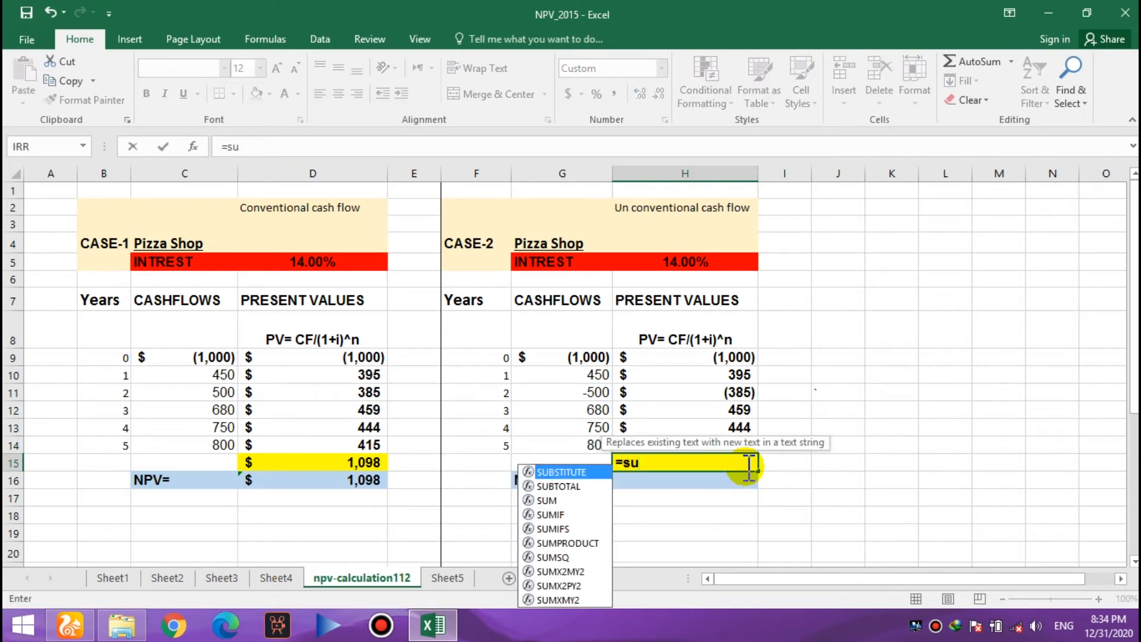
pyautogui.write('m(')
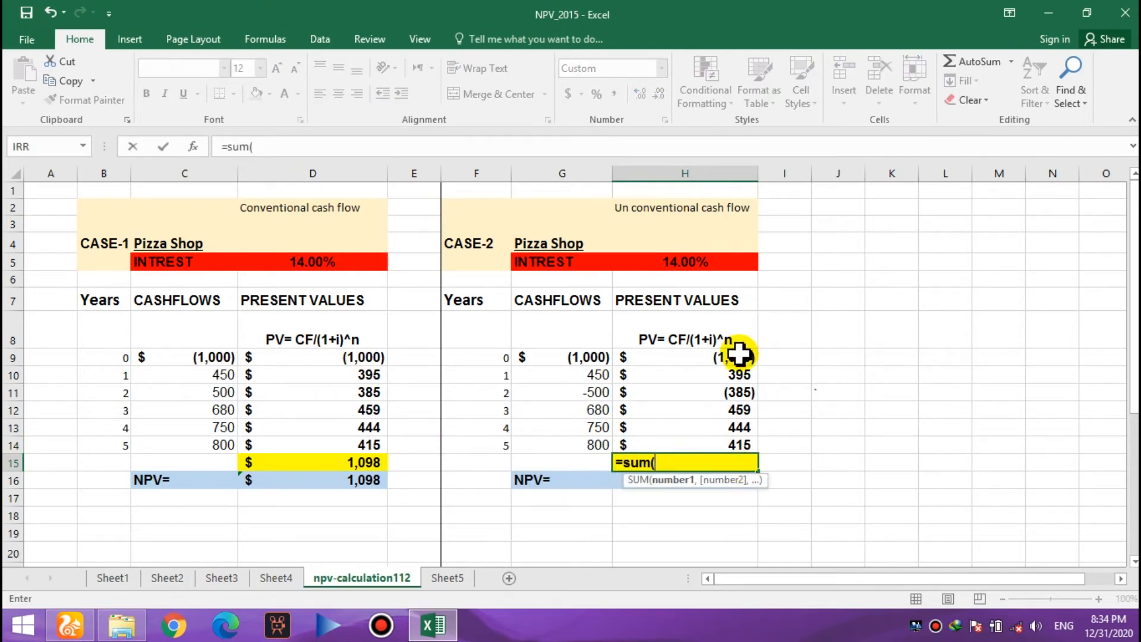
pyautogui.click(739, 355)
pyautogui.hotkey('shift', 'Down')
pyautogui.hotkey('shift', 'Down')
pyautogui.hotkey('shift', 'Down')
pyautogui.hotkey('shift', 'Down')
pyautogui.hotkey('shift', 'Down')
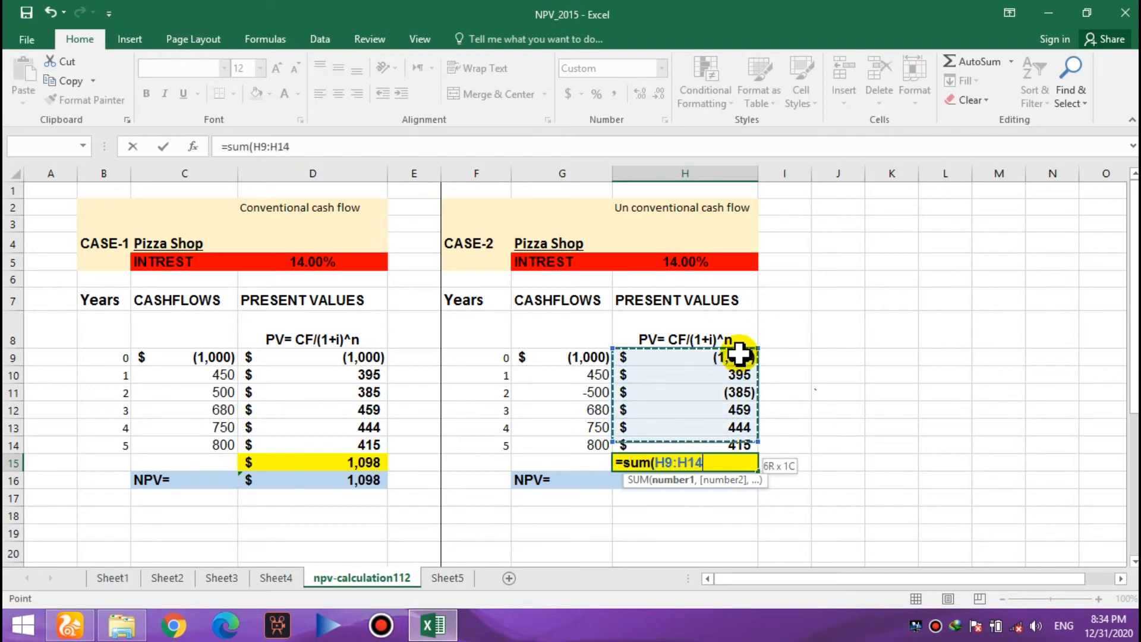
pyautogui.write(')')
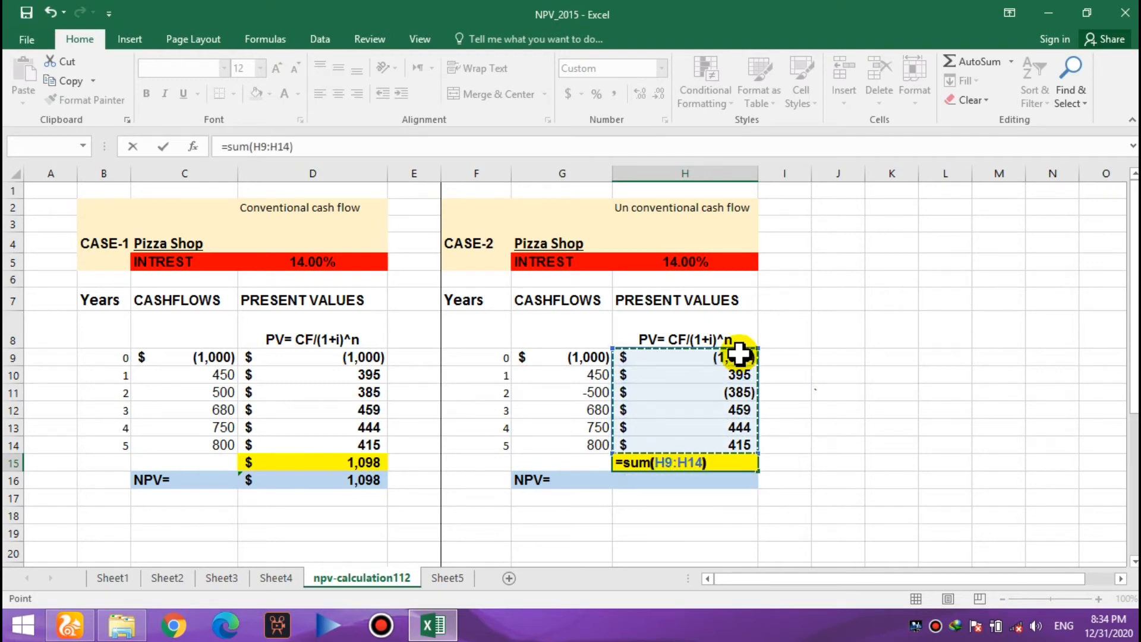
pyautogui.press('Return')
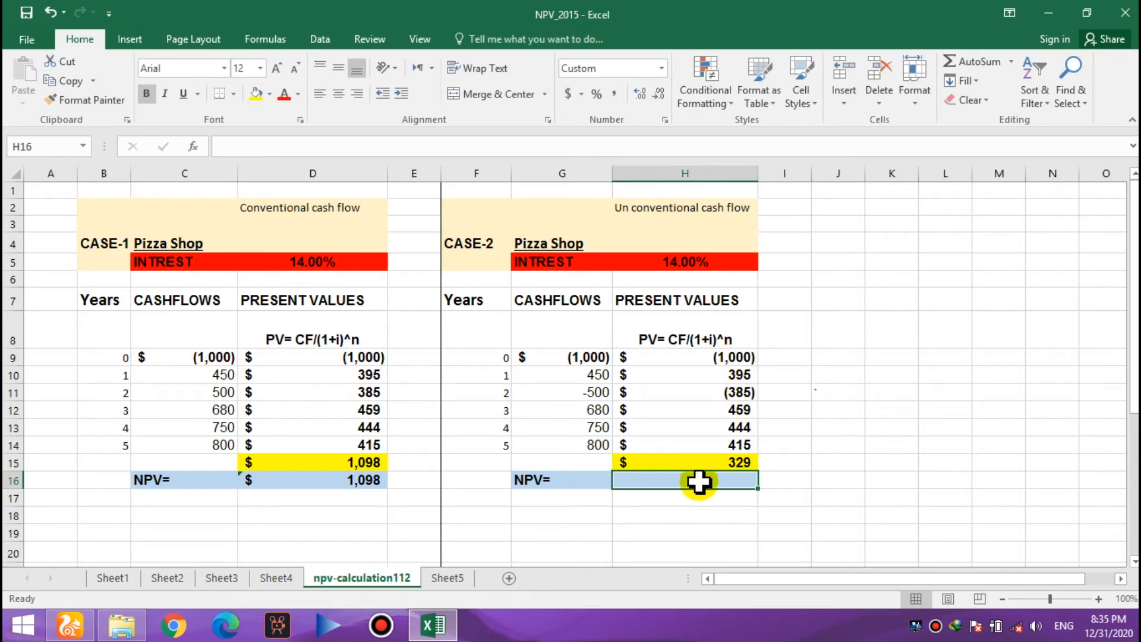
# Calculate the Case-2 NPV in H16 with the formula =H9+npv(D5,G10:G14), and select the present value total in H15 for comparison.
pyautogui.write('=')
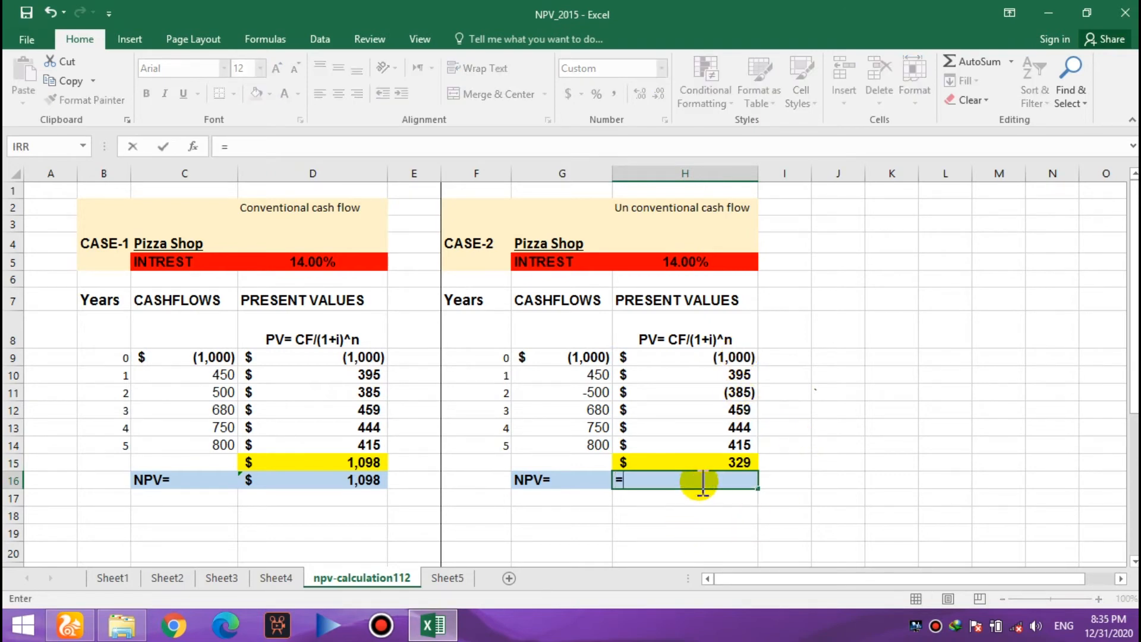
pyautogui.click(727, 358)
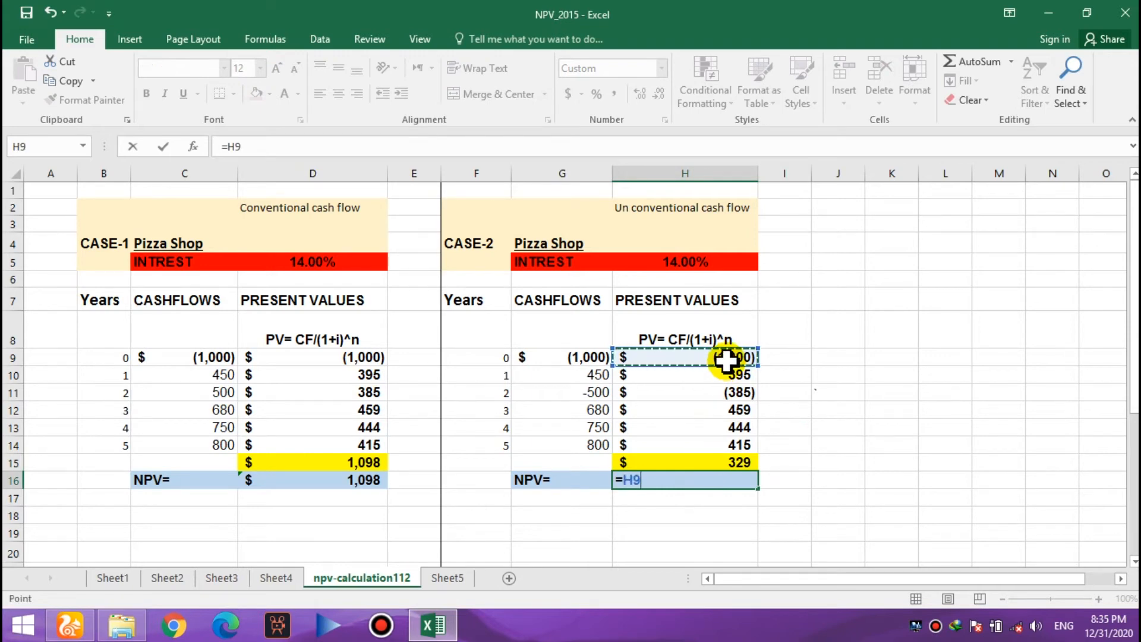
pyautogui.write('+np')
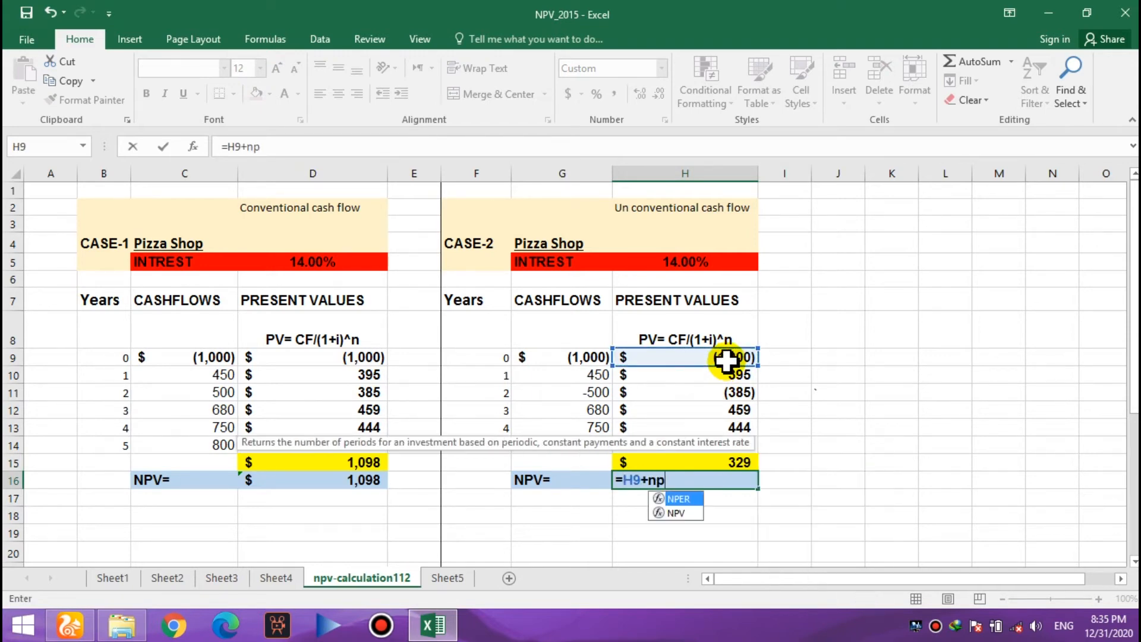
pyautogui.write('v(')
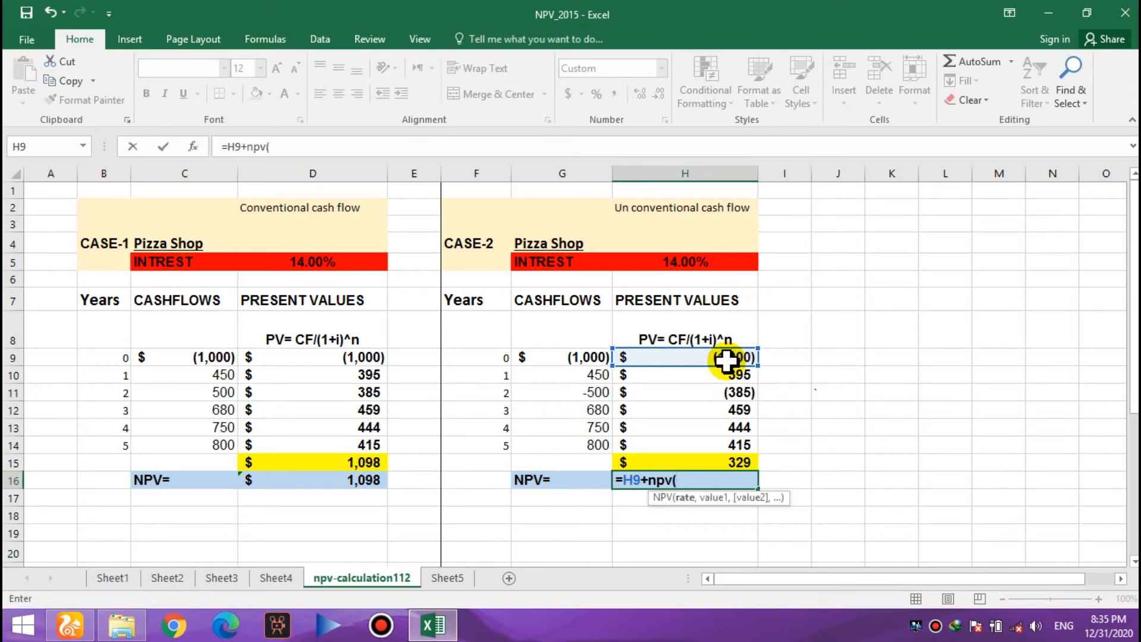
pyautogui.click(343, 264)
pyautogui.write(',')
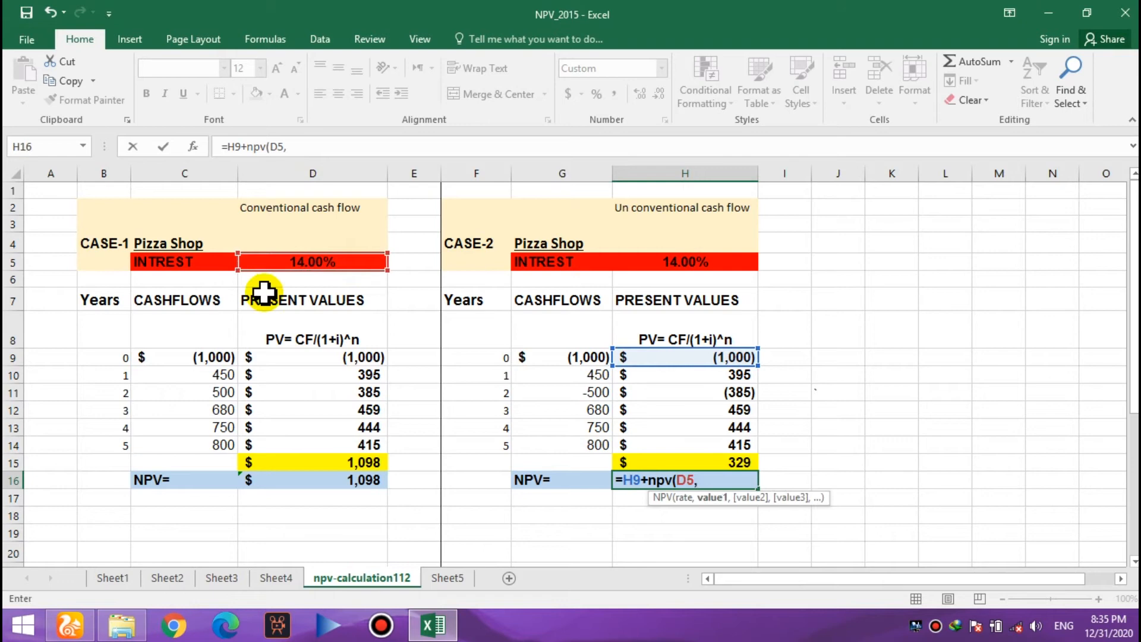
pyautogui.click(590, 375)
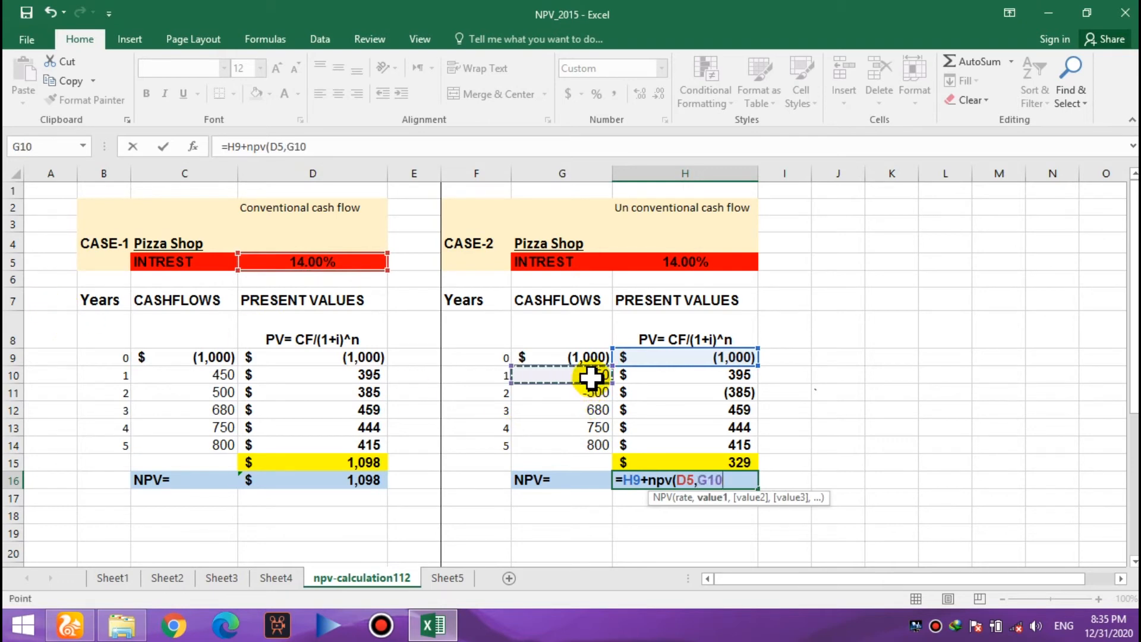
pyautogui.hotkey('shift', 'Down')
pyautogui.hotkey('shift', 'Down')
pyautogui.hotkey('shift', 'Down')
pyautogui.hotkey('shift', 'Down')
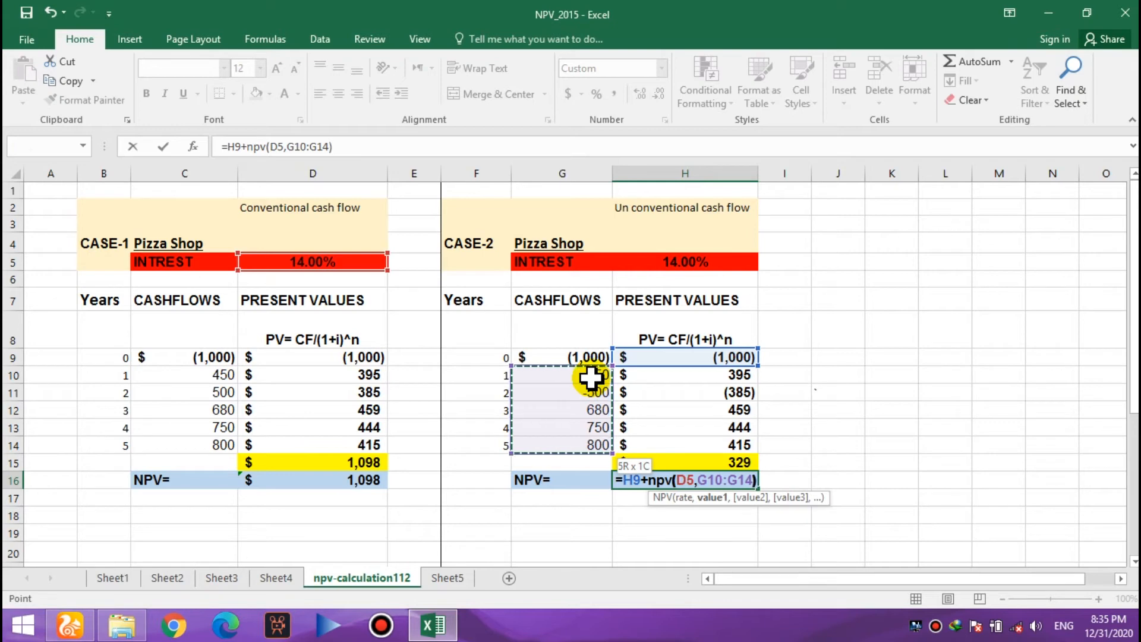
pyautogui.write(')')
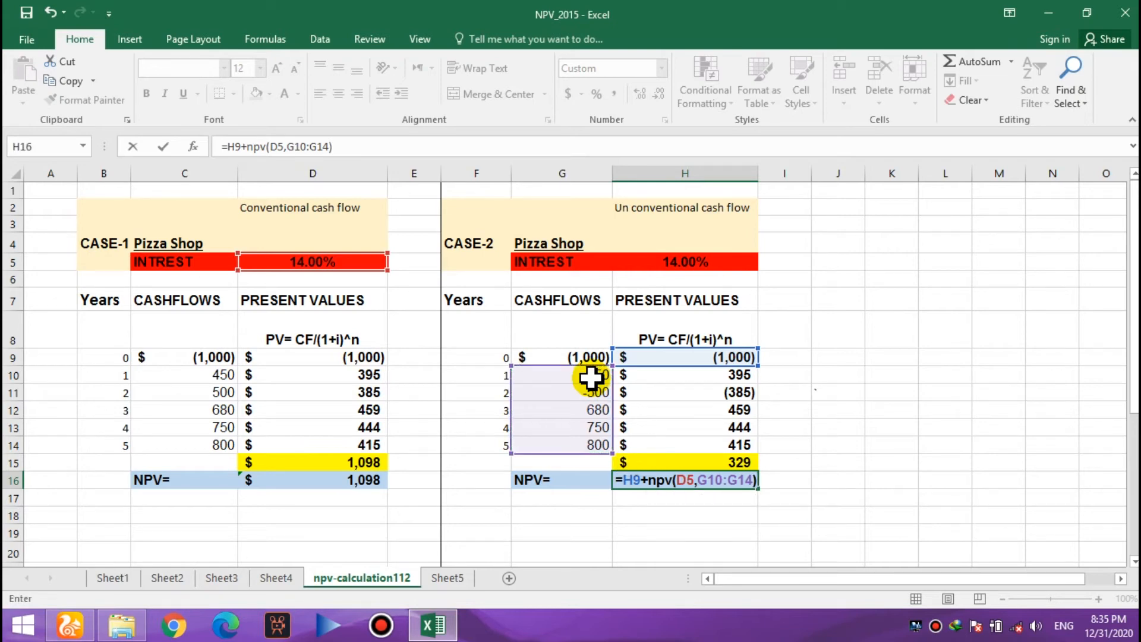
pyautogui.press('Return')
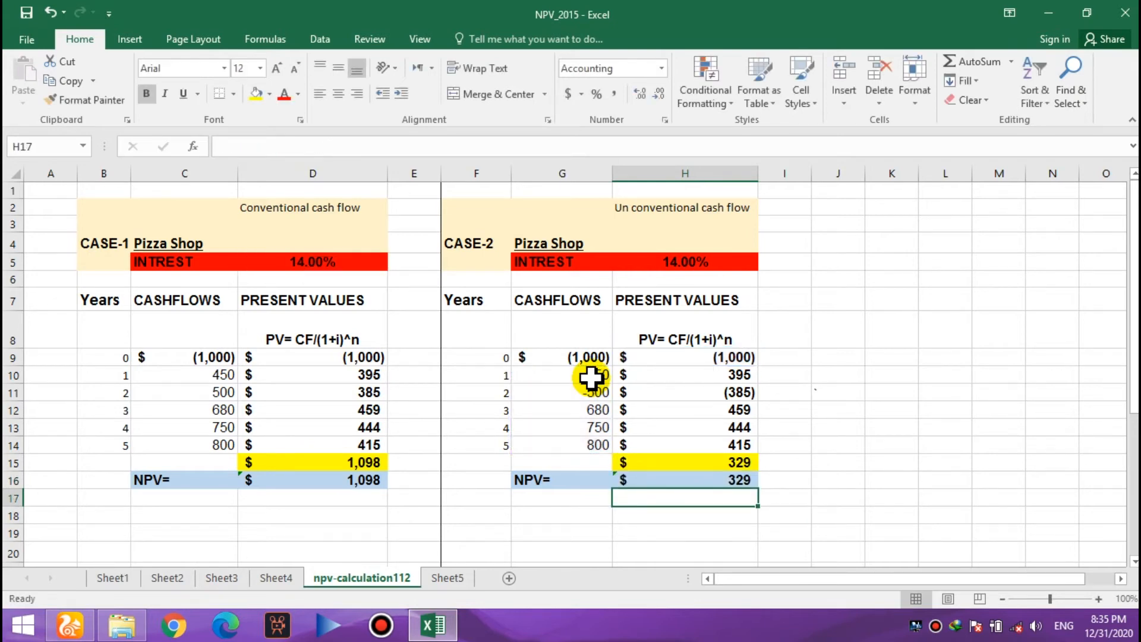
pyautogui.click(723, 465)
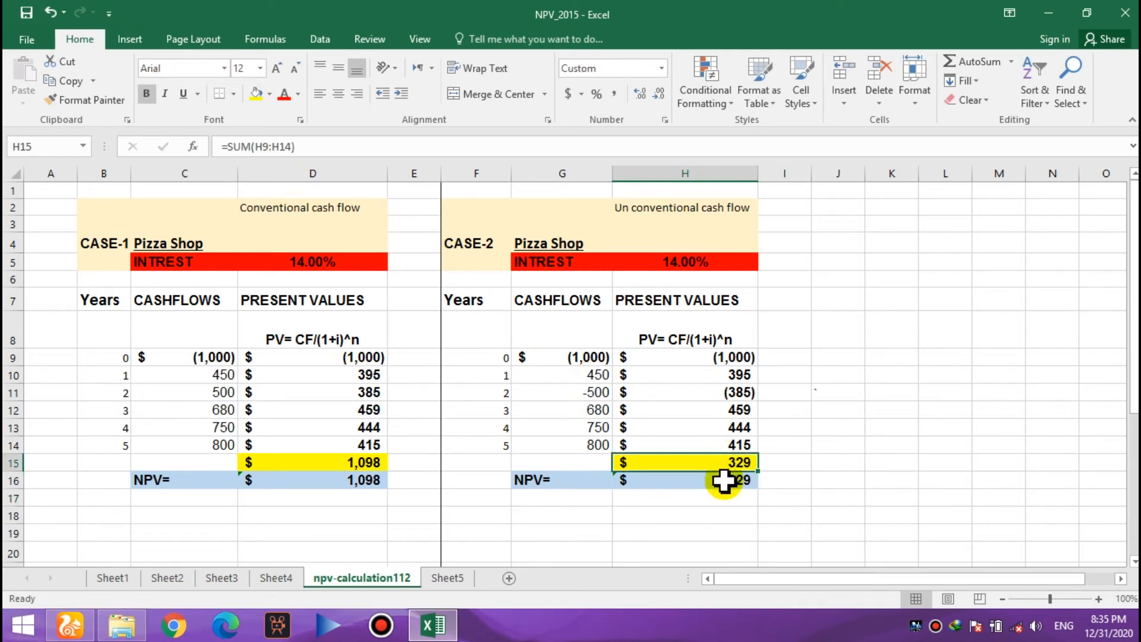
# Review both NPV results against the decision table in rows 22 to 24, checking the decision and reasoning for positive and negative NPV.
pyautogui.click(724, 480)
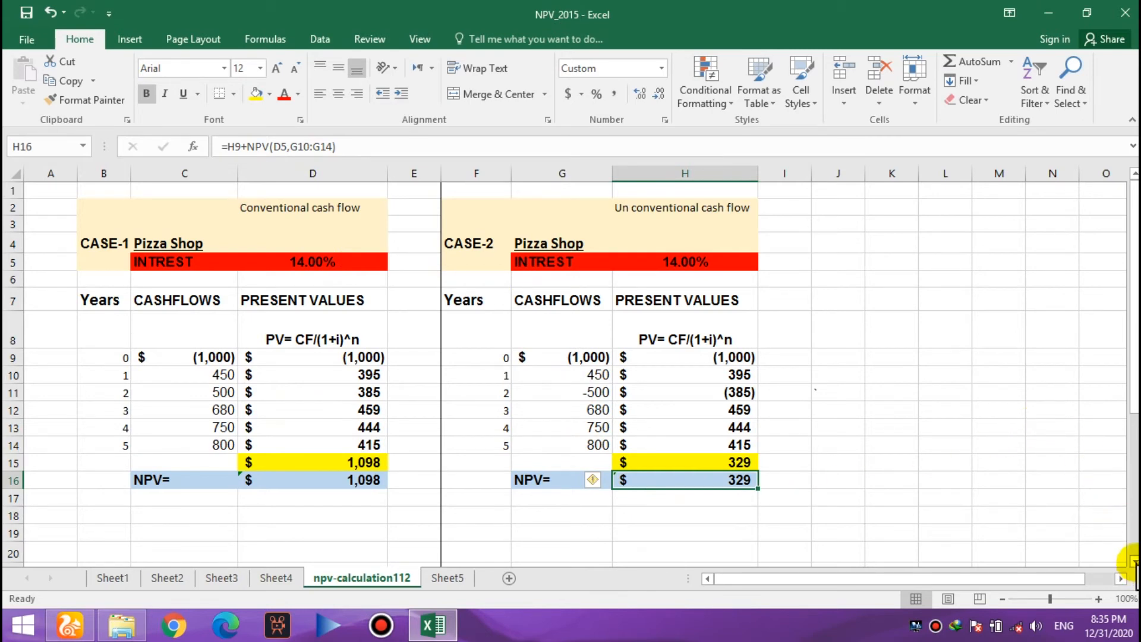
pyautogui.click(1133, 561)
pyautogui.click(1133, 560)
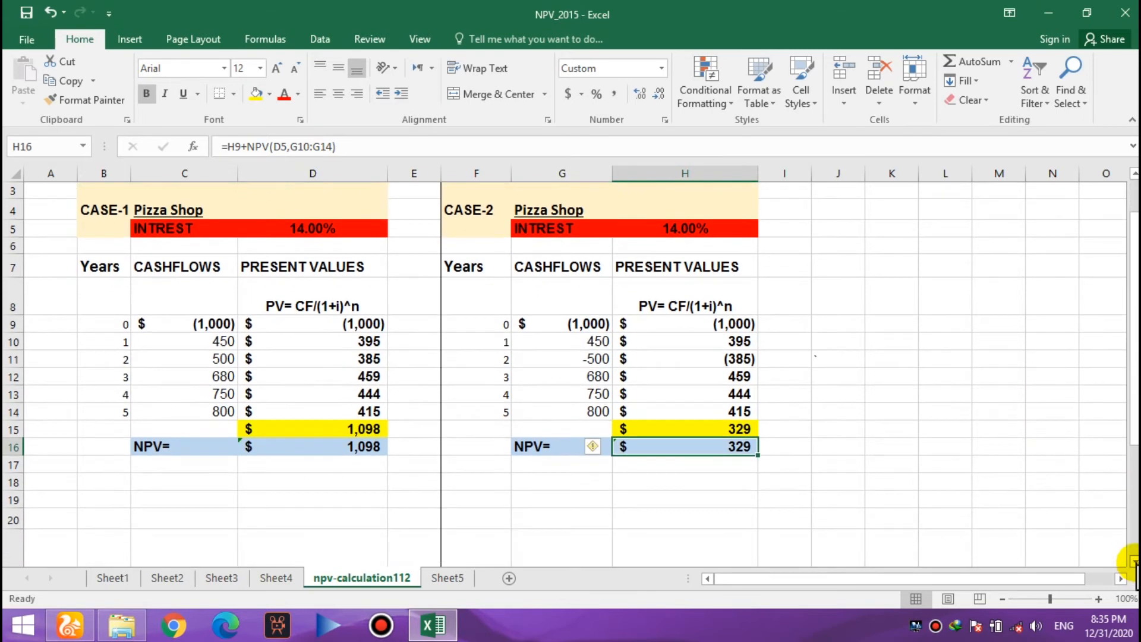
pyautogui.click(1133, 561)
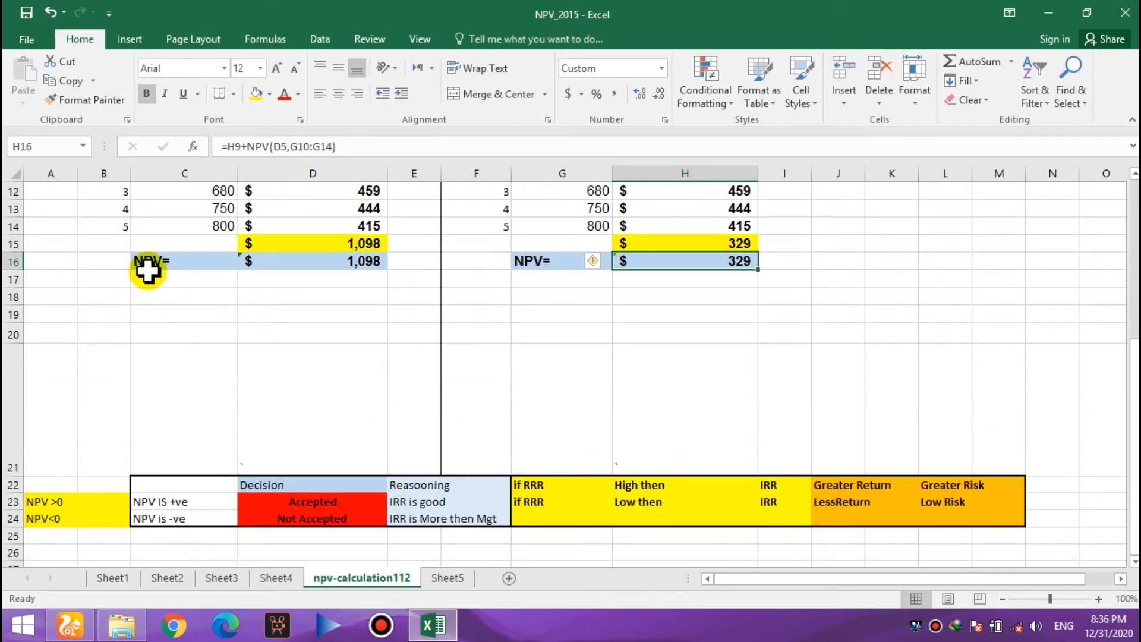
pyautogui.click(351, 267)
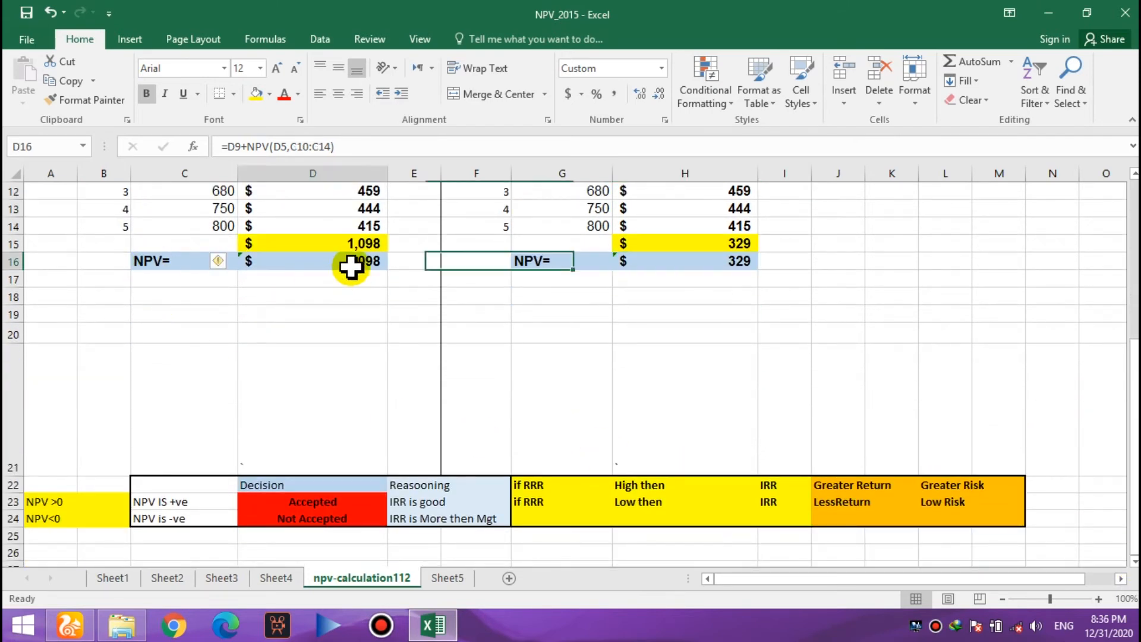
pyautogui.click(192, 502)
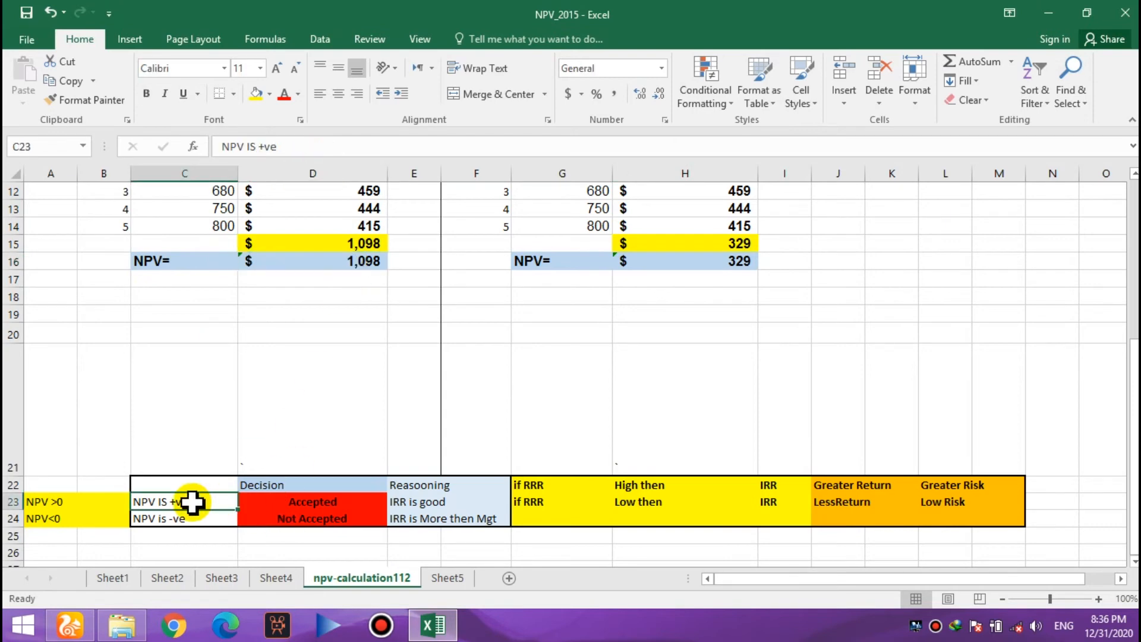
pyautogui.click(290, 502)
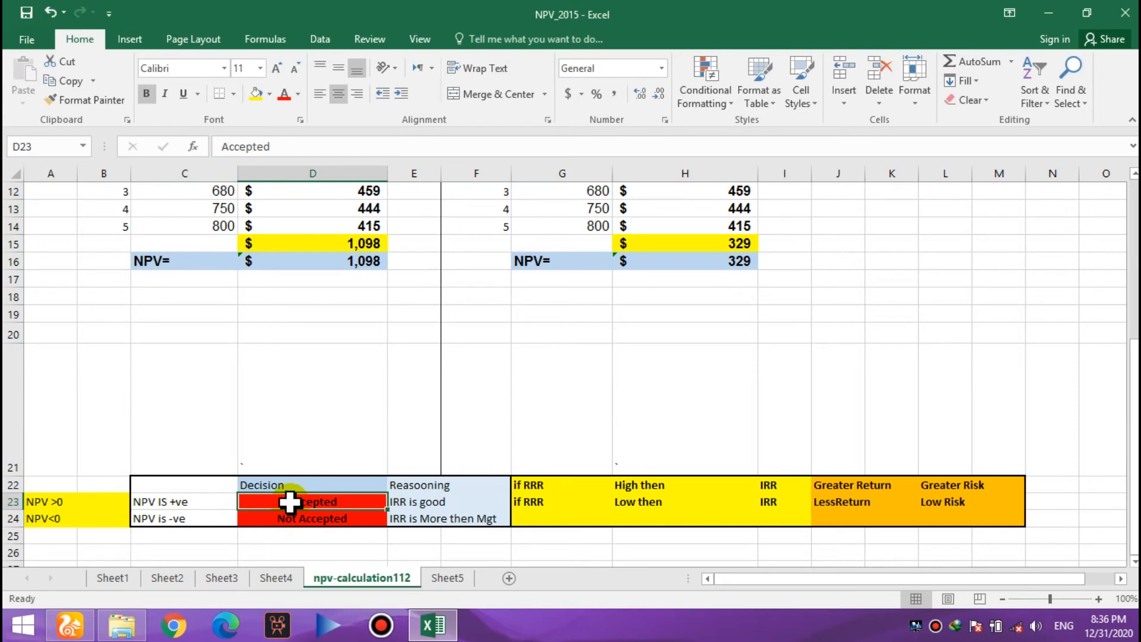
pyautogui.click(440, 506)
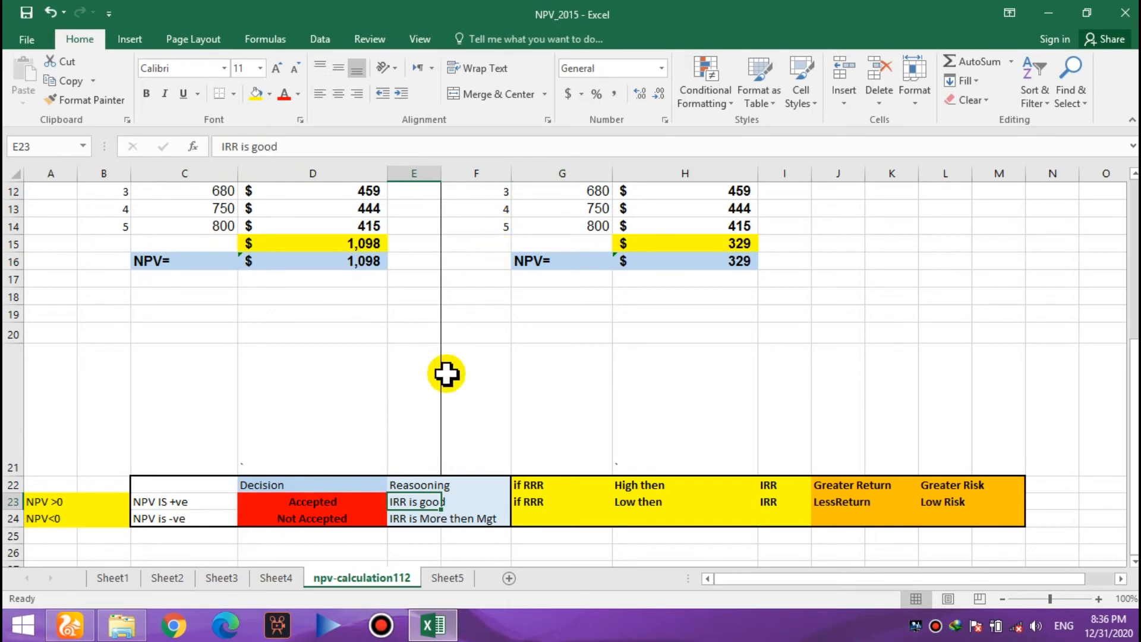
pyautogui.click(179, 521)
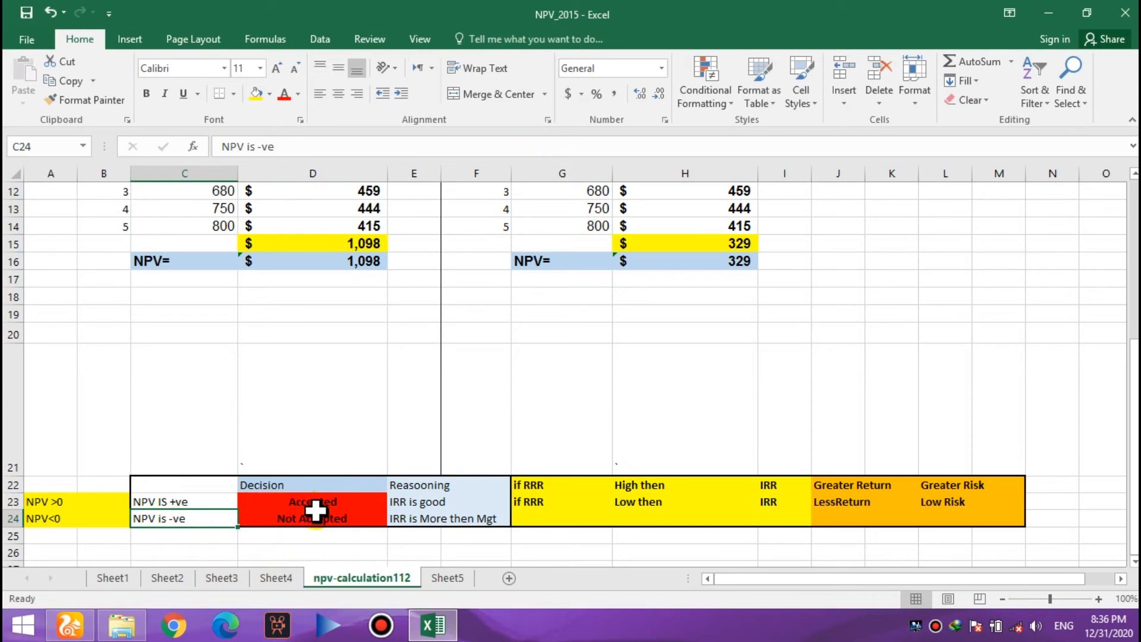
pyautogui.click(336, 523)
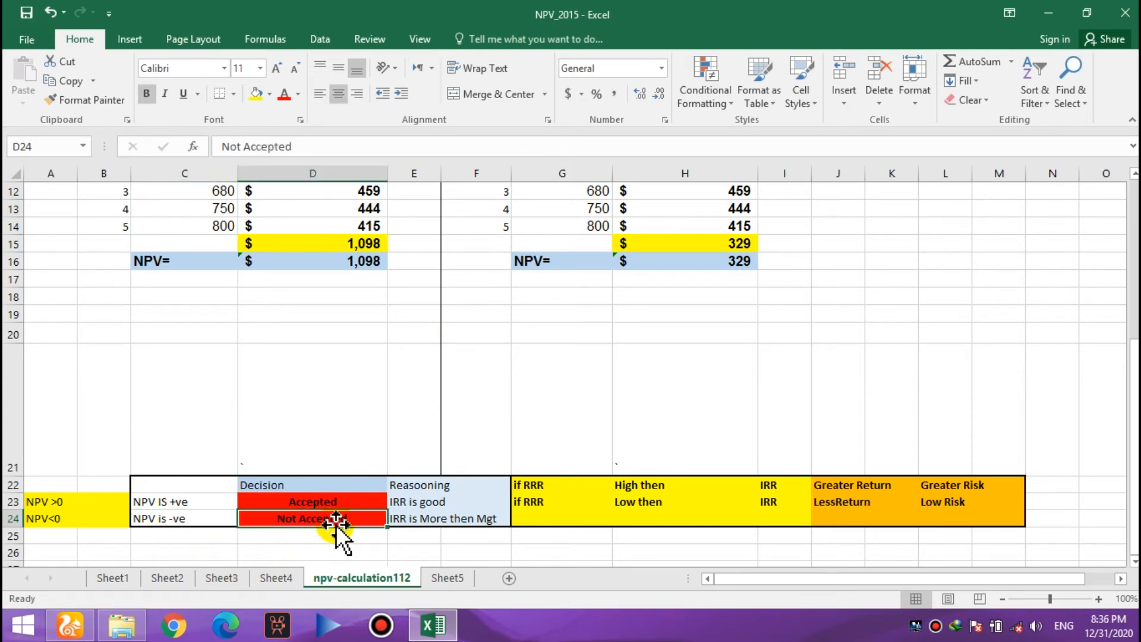
pyautogui.click(457, 523)
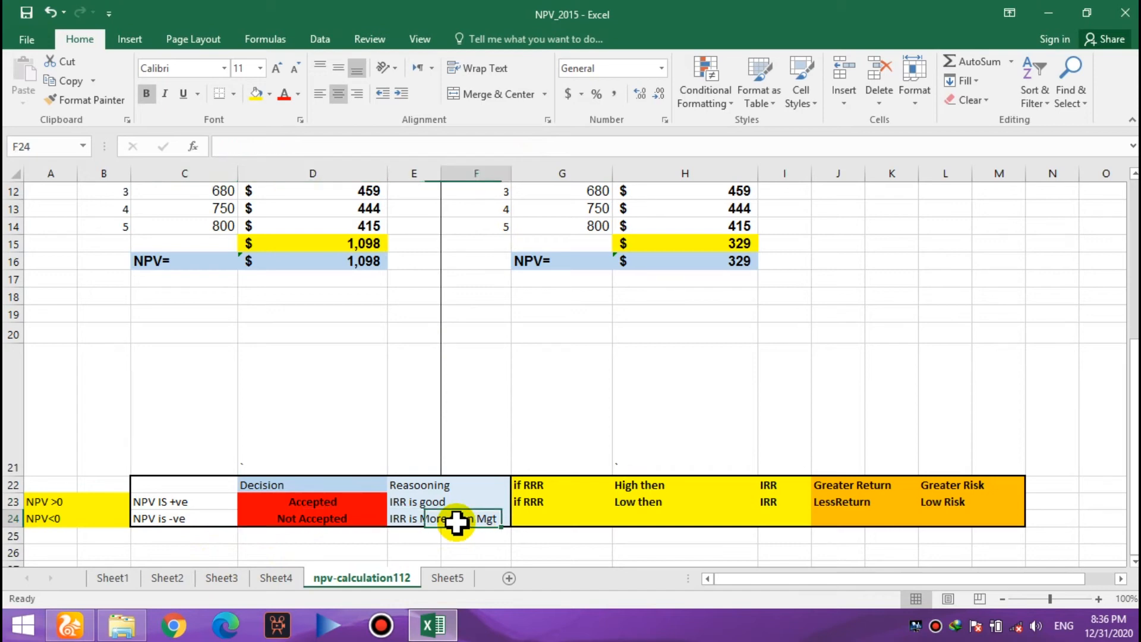
pyautogui.click(425, 523)
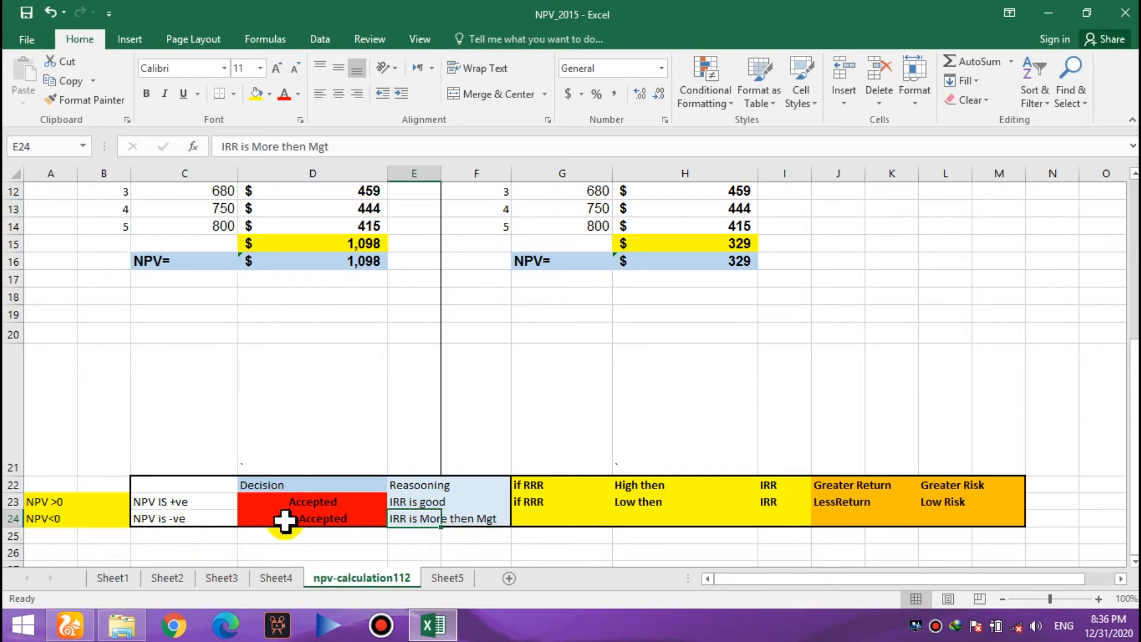
pyautogui.click(48, 505)
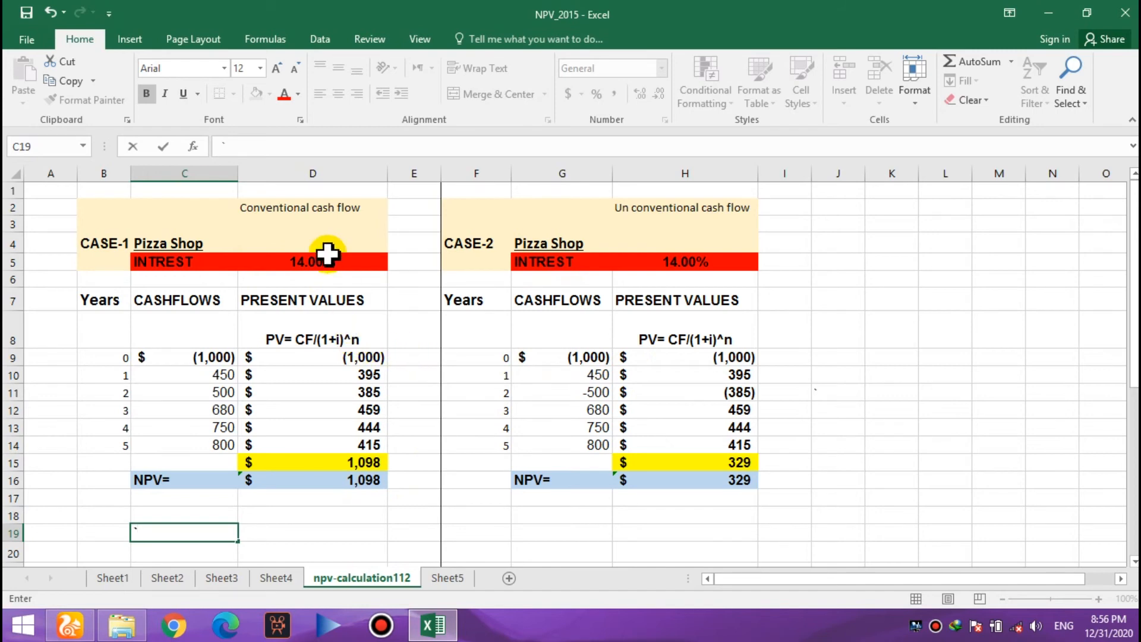
# Set the Case-1 interest rate in D5 to 19% to test its effect on both NPVs.
pyautogui.click(316, 263)
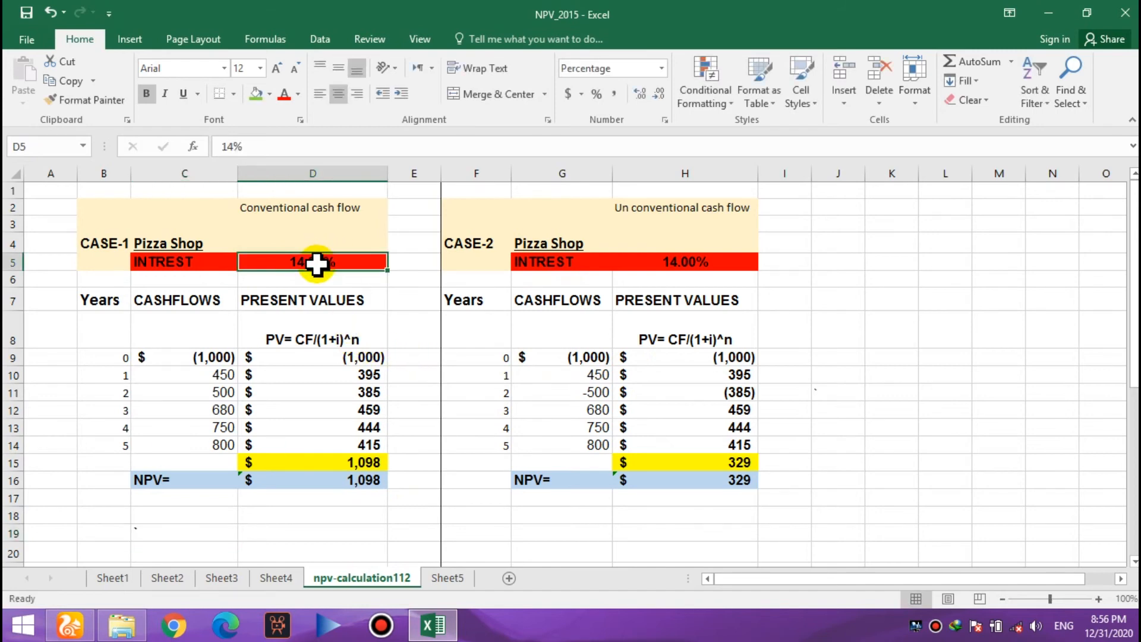
pyautogui.click(237, 143)
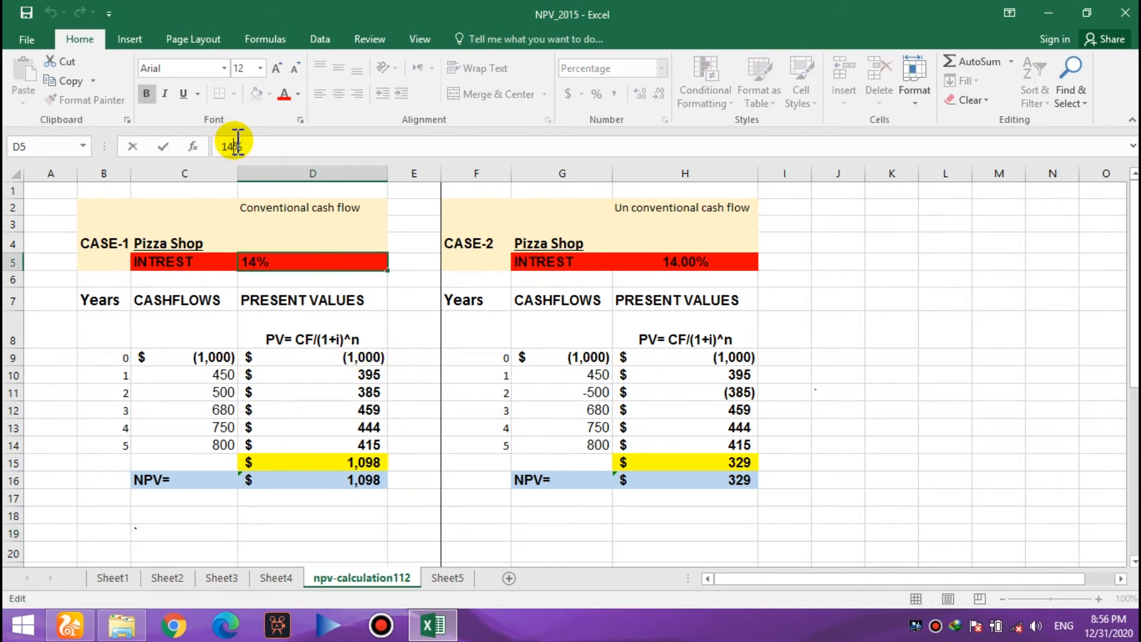
pyautogui.press('BackSpace')
pyautogui.write('9')
pyautogui.press('Return')
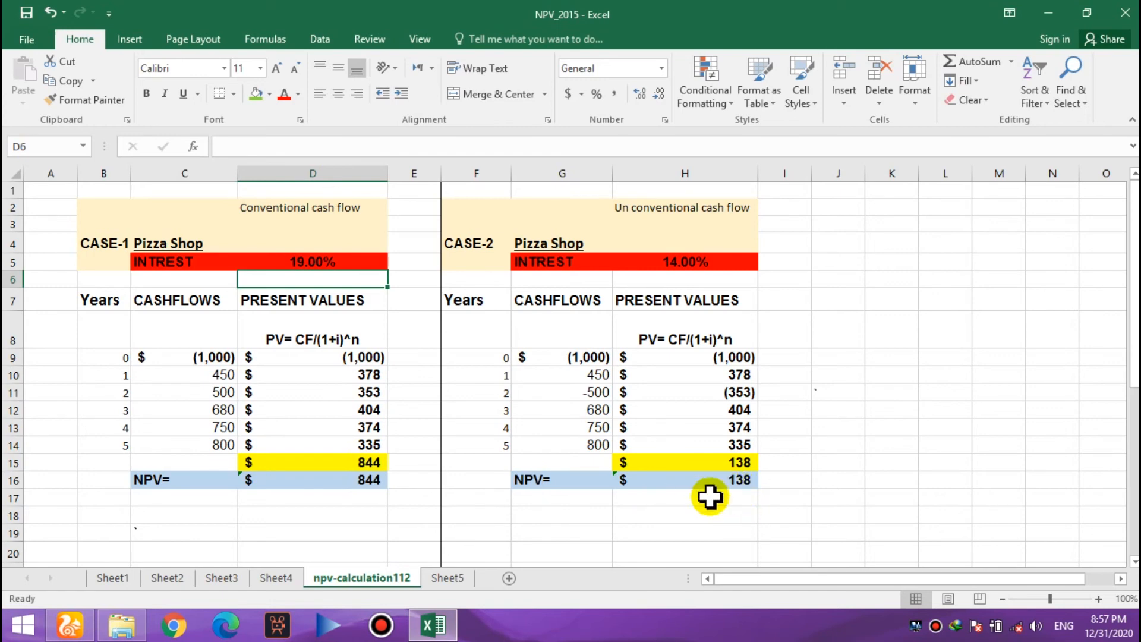
# Raise the interest rate in D5 to 22% to recalculate the present values and NPVs.
pyautogui.click(288, 260)
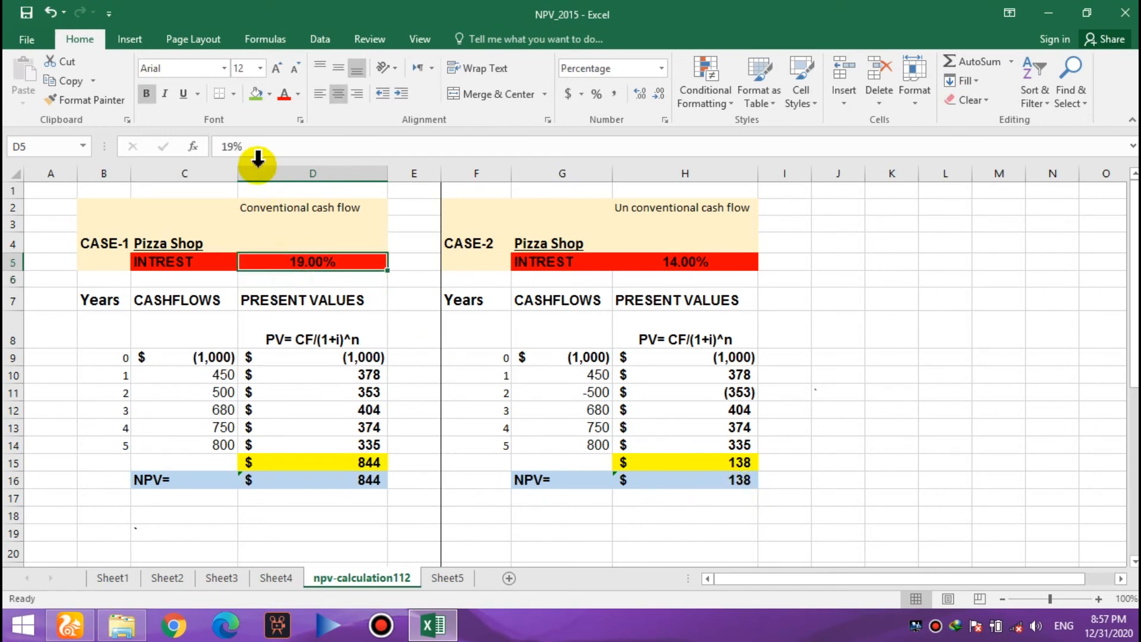
pyautogui.click(235, 145)
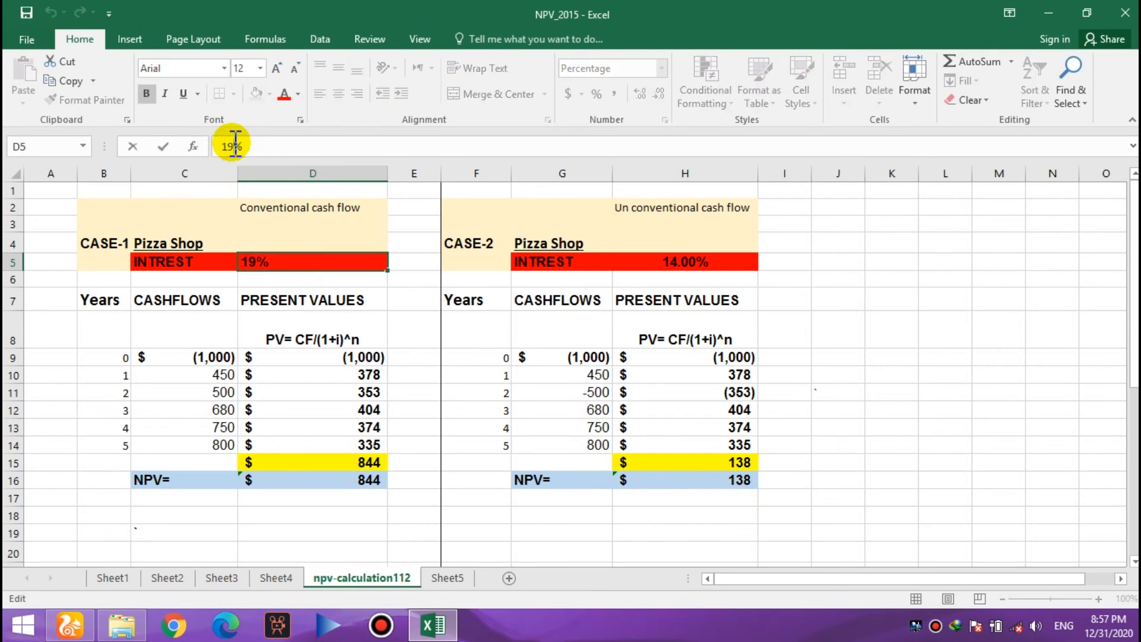
pyautogui.press('BackSpace')
pyautogui.write('22')
pyautogui.press('Delete')
pyautogui.press('BackSpace')
pyautogui.write('%')
pyautogui.press('BackSpace')
pyautogui.press('BackSpace')
pyautogui.press('BackSpace')
pyautogui.write('22.00%')
pyautogui.press('Return')
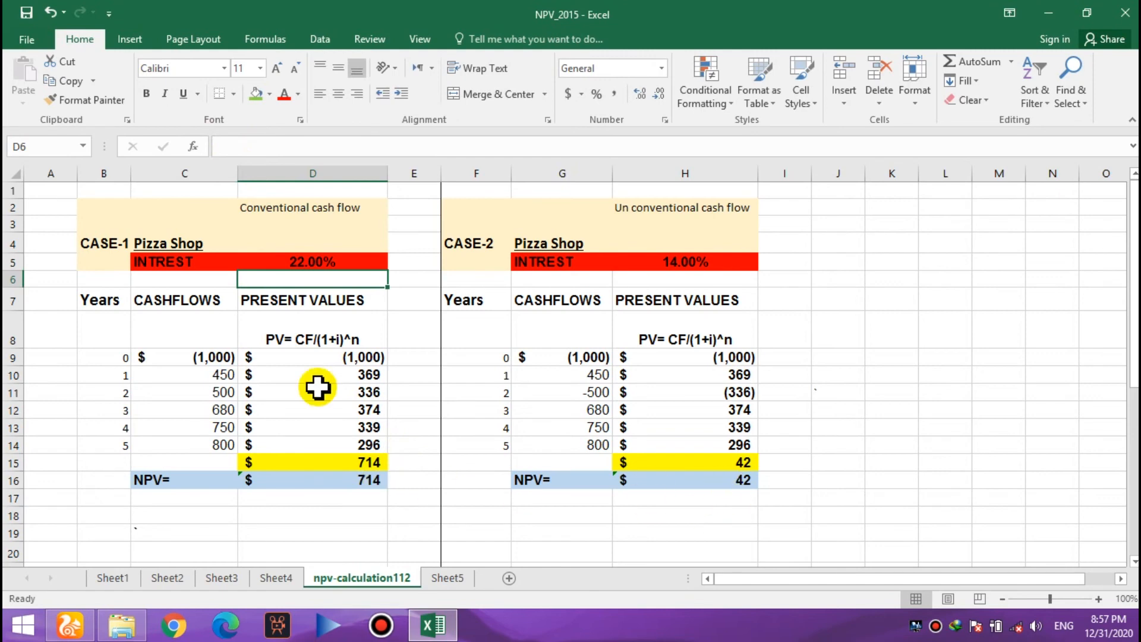
# Set the interest rate in D5 to 30% to compare the NPVs of both cases at a high rate.
pyautogui.click(313, 257)
pyautogui.click(235, 144)
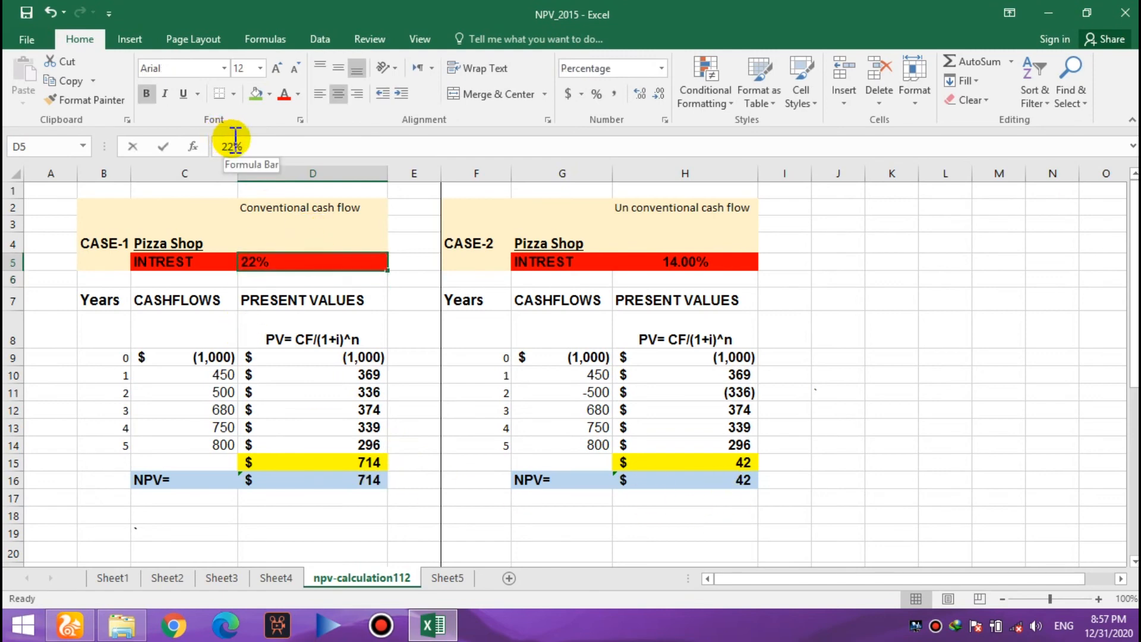
pyautogui.press('BackSpace')
pyautogui.press('BackSpace')
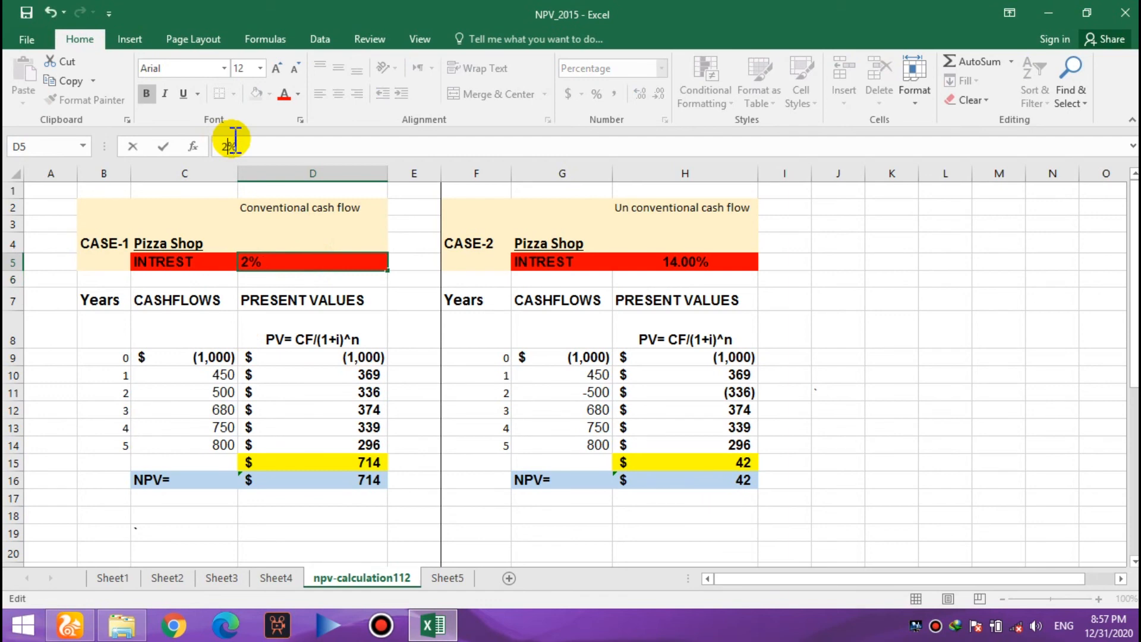
pyautogui.write('30')
pyautogui.press('Return')
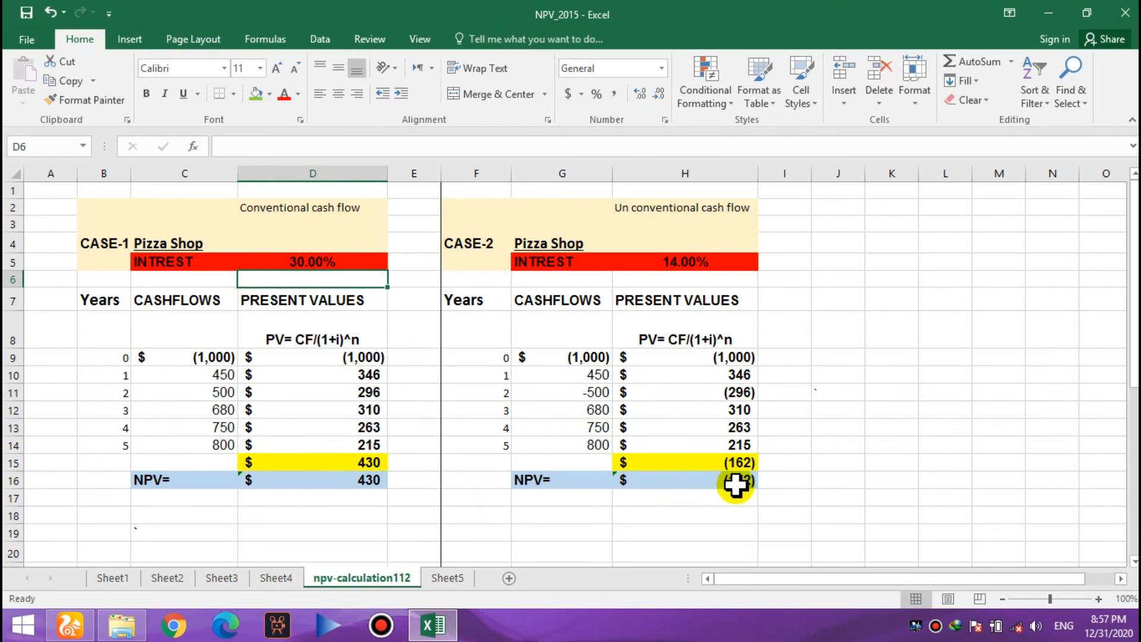
# Lower the interest rate in D5 to 11% to recalculate the NPVs of both cases.
pyautogui.click(281, 262)
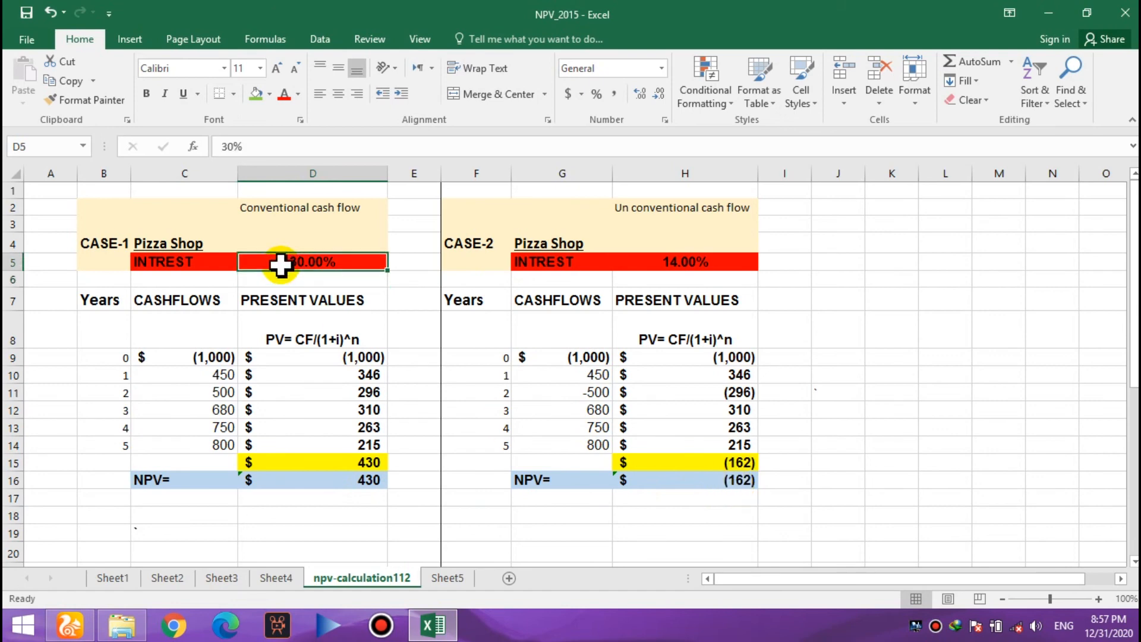
pyautogui.click(235, 147)
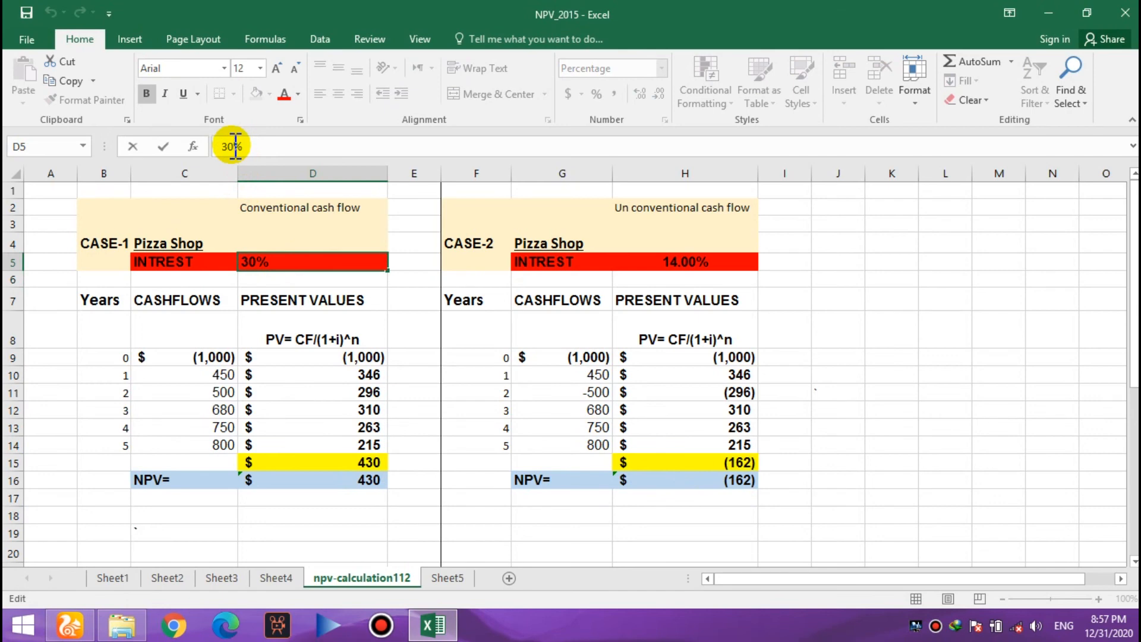
pyautogui.press('BackSpace')
pyautogui.press('BackSpace')
pyautogui.write('11')
pyautogui.press('Return')
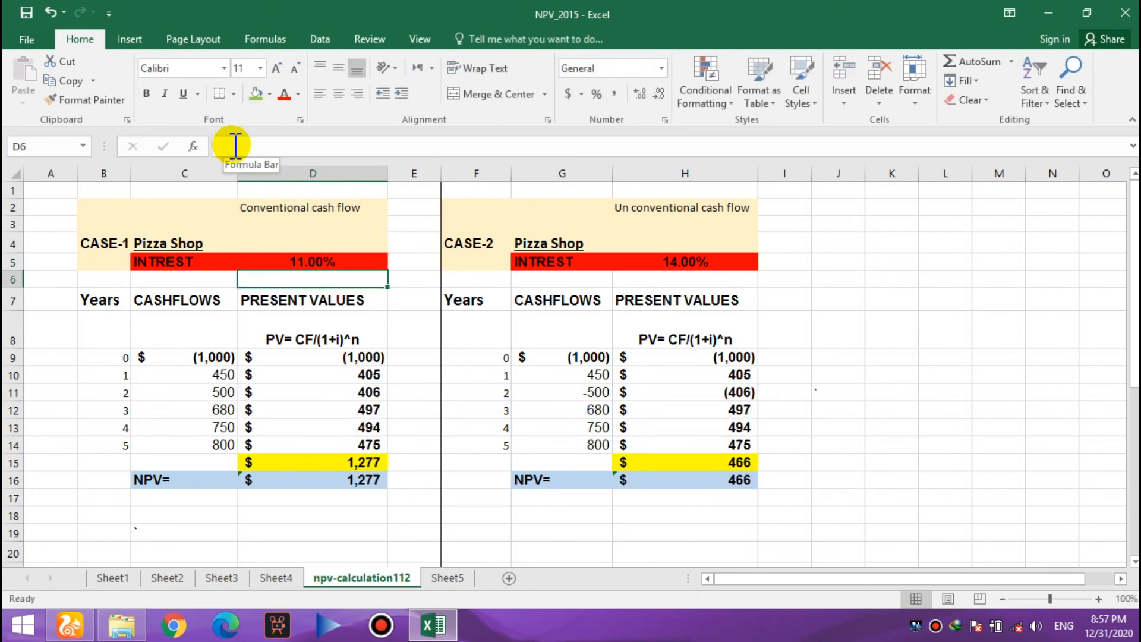
# Set the interest rate in D5 to 5% to test the NPVs at a low rate.
pyautogui.click(295, 260)
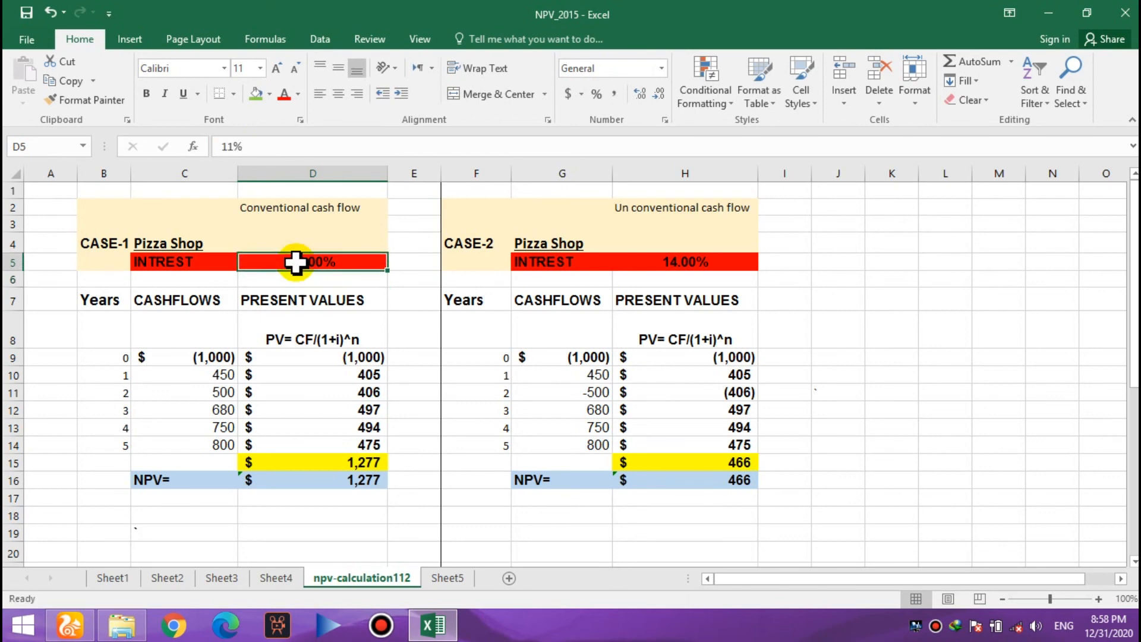
pyautogui.click(236, 147)
pyautogui.press('BackSpace')
pyautogui.press('BackSpace')
pyautogui.write('5')
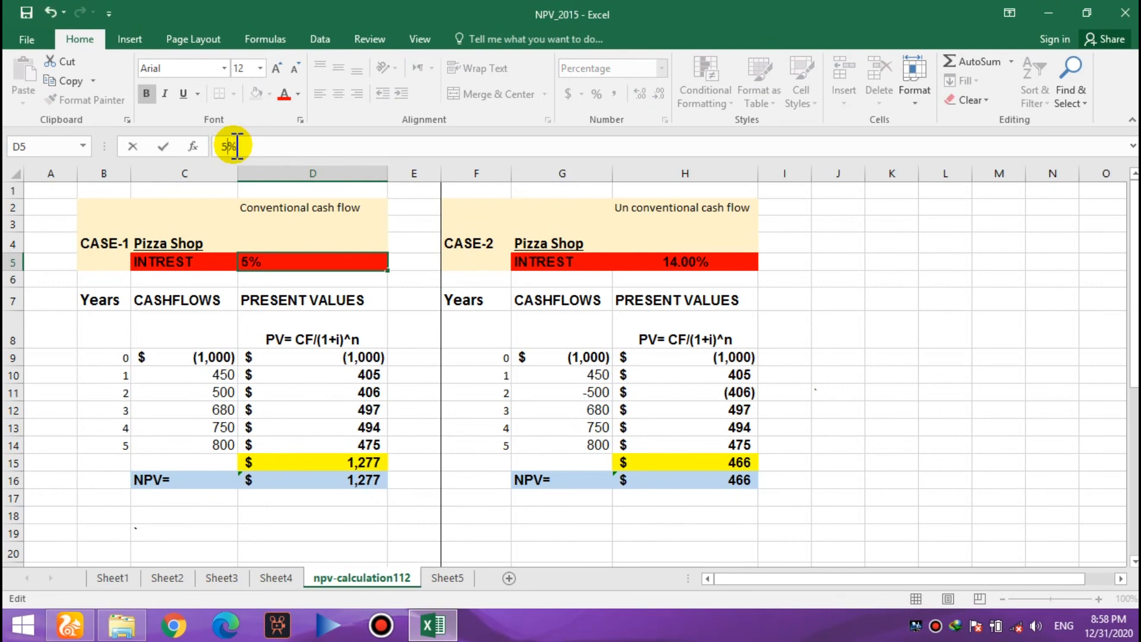
pyautogui.press('Return')
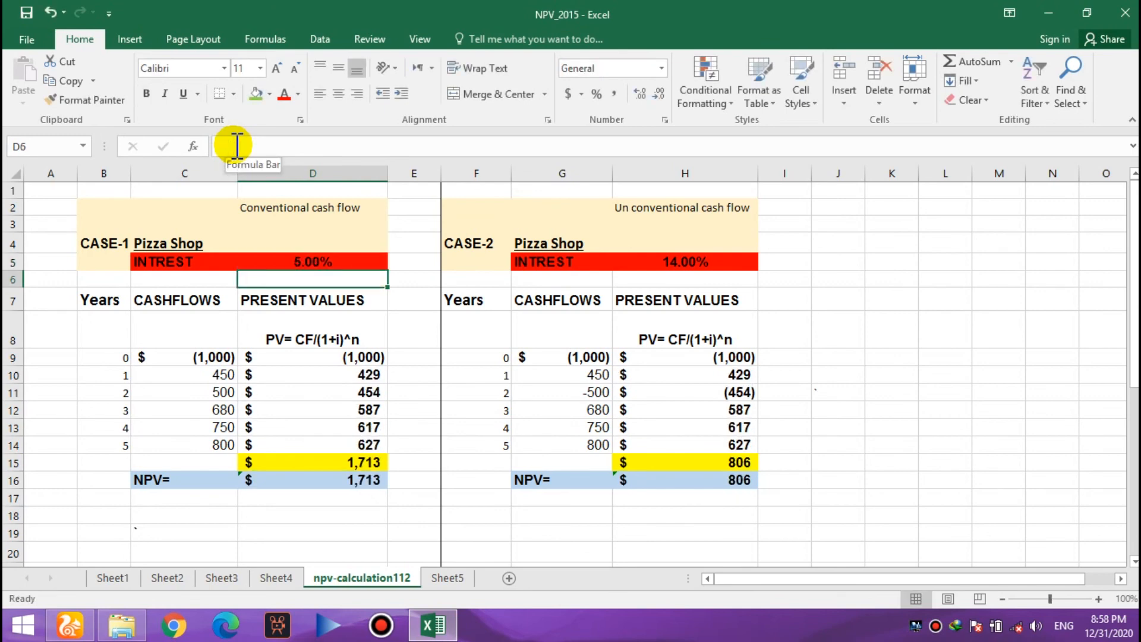
# Restore the interest rate in D5 to 14%, and open the Sheet5 worksheet.
pyautogui.click(307, 265)
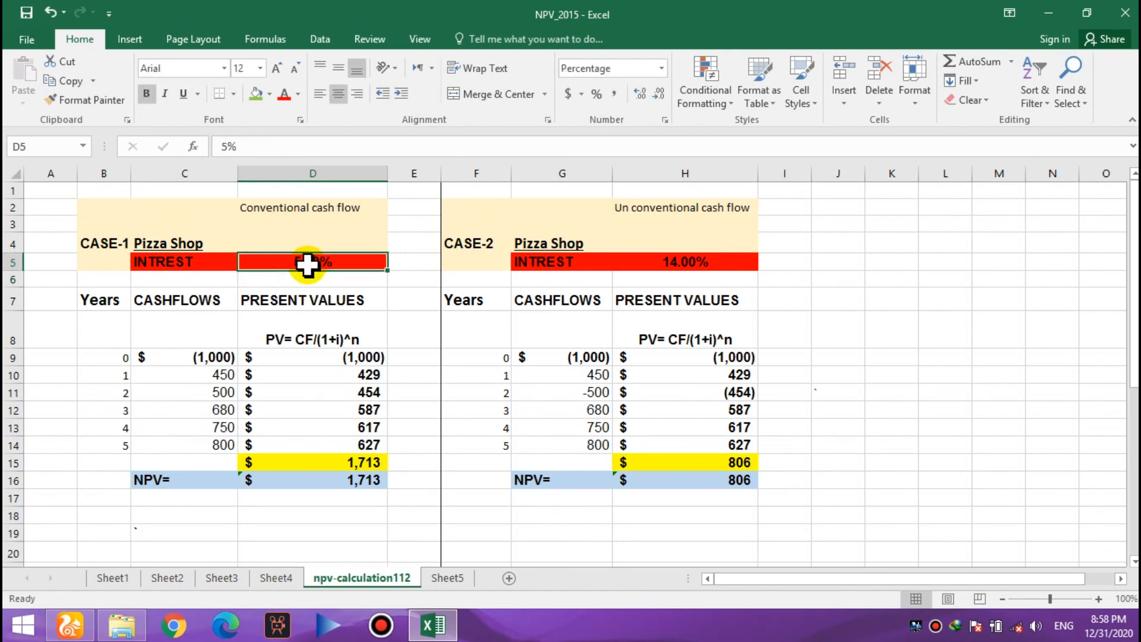
pyautogui.click(228, 147)
pyautogui.press('BackSpace')
pyautogui.write('12')
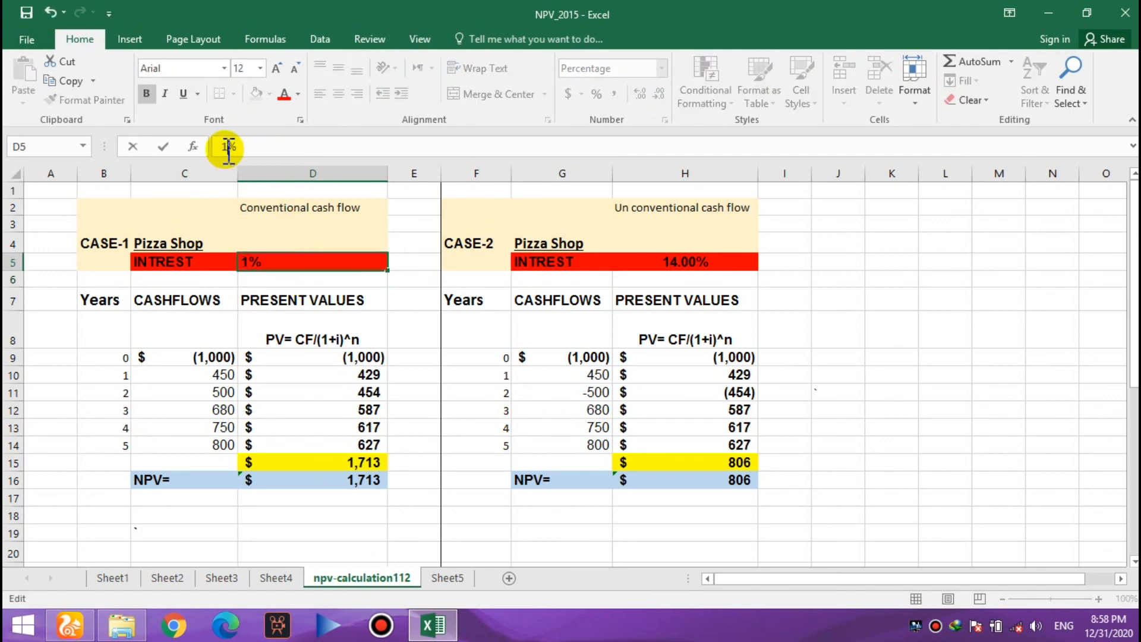
pyautogui.press('BackSpace')
pyautogui.write('4')
pyautogui.press('Return')
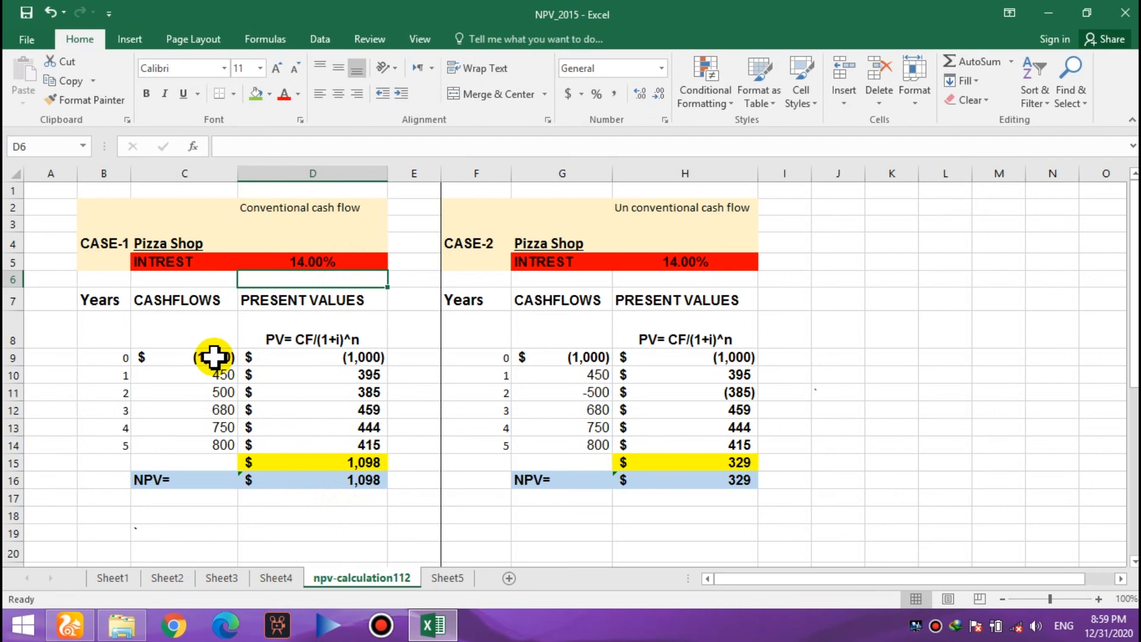
pyautogui.click(444, 578)
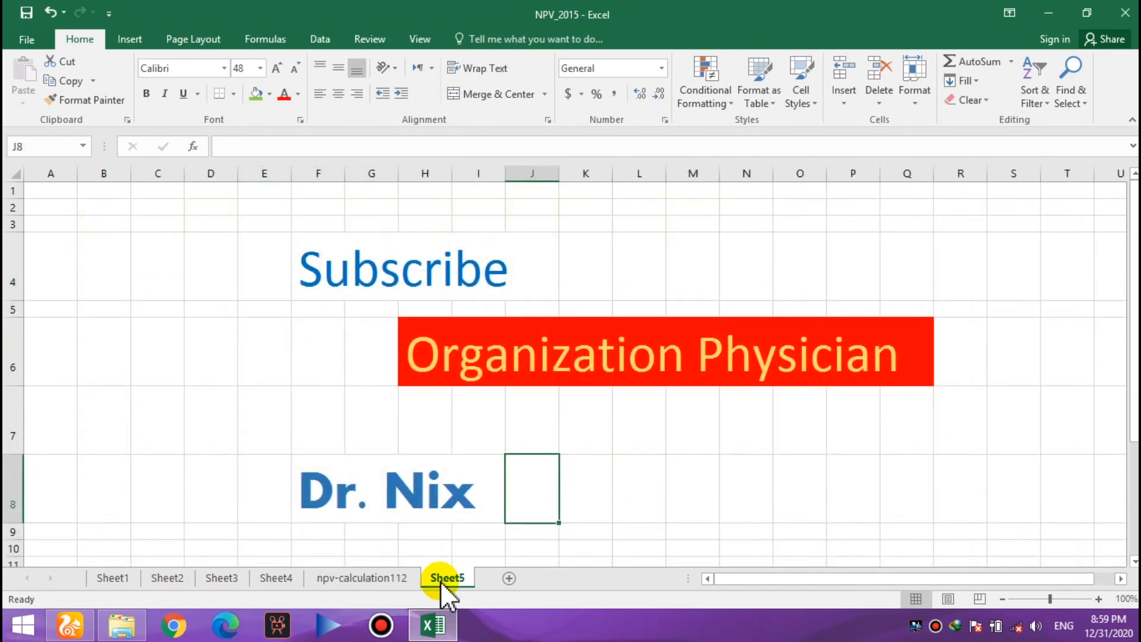